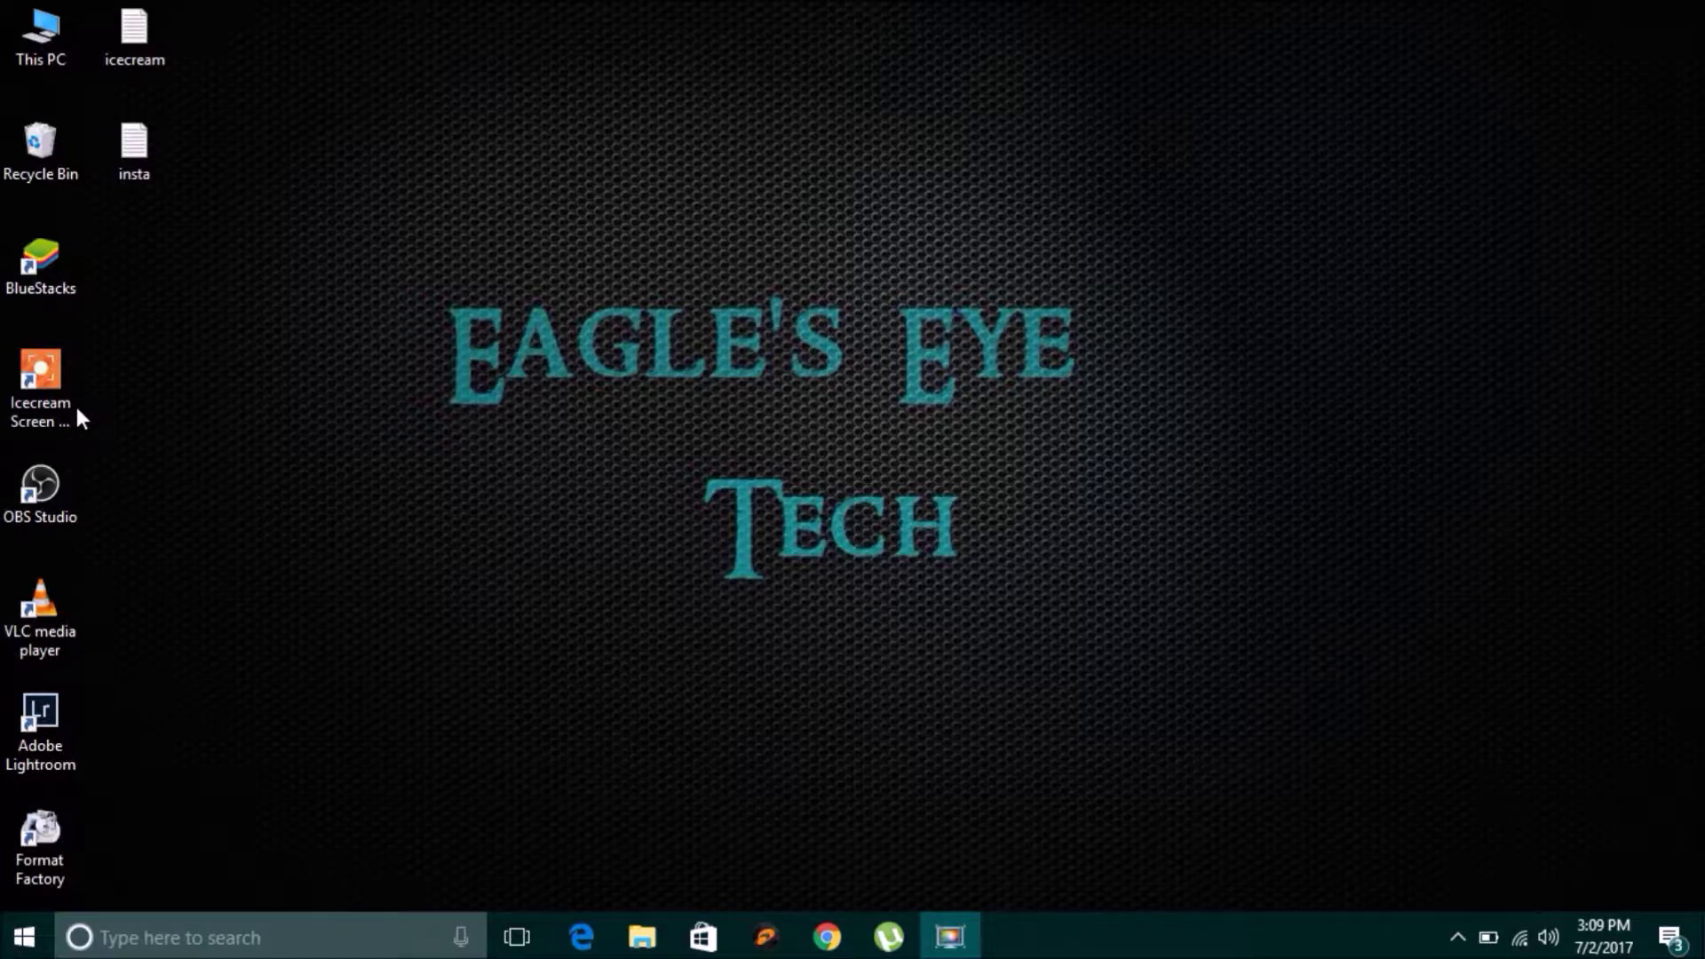
Launch Icecream Screen Recorder and mark out a 316×258 custom recording area
{"action": "double_click", "coordinate": [46, 379]}
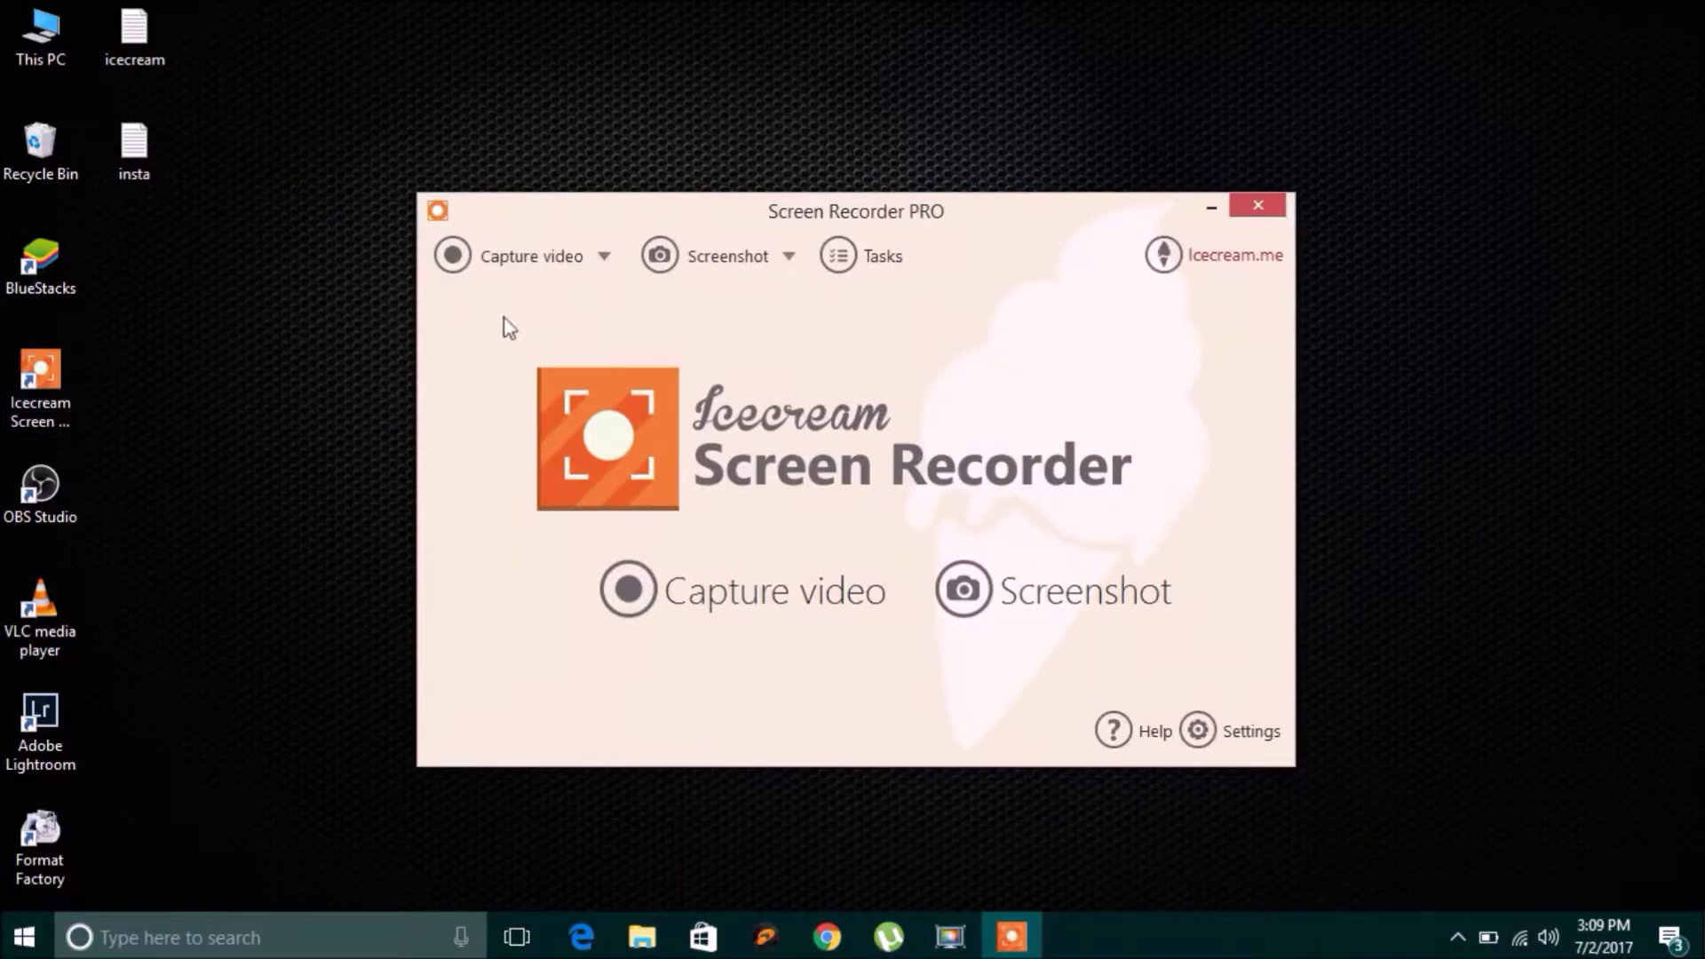
{"action": "left_click", "coordinate": [467, 261]}
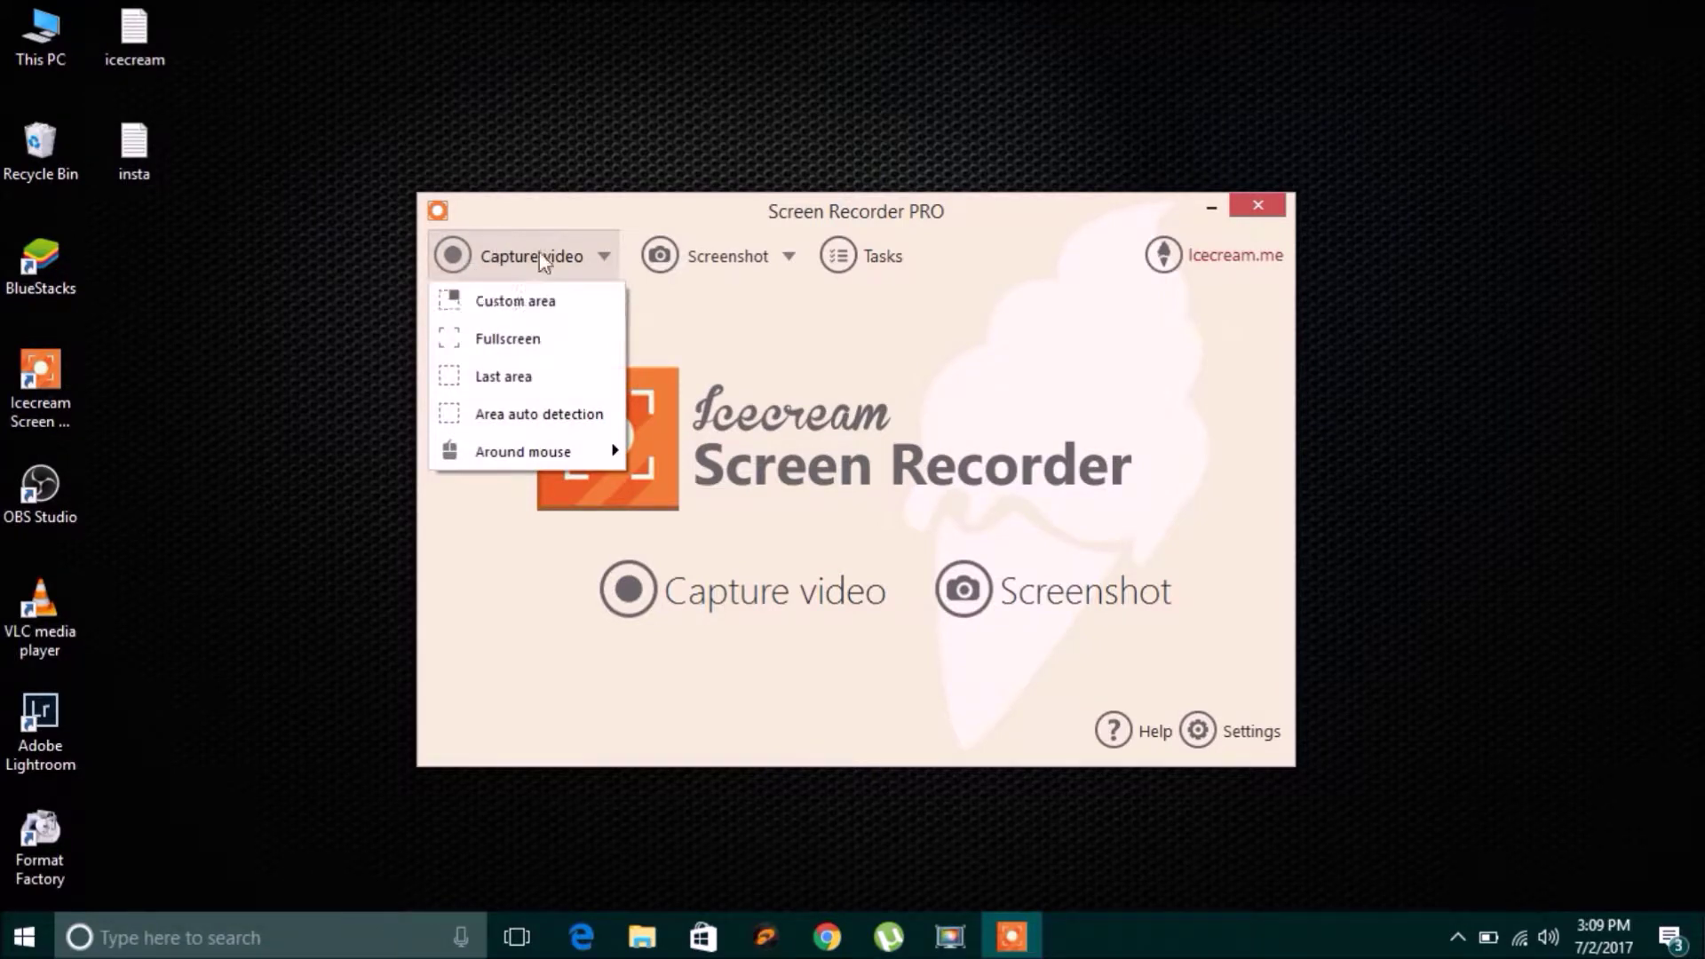
{"action": "left_click", "coordinate": [531, 303]}
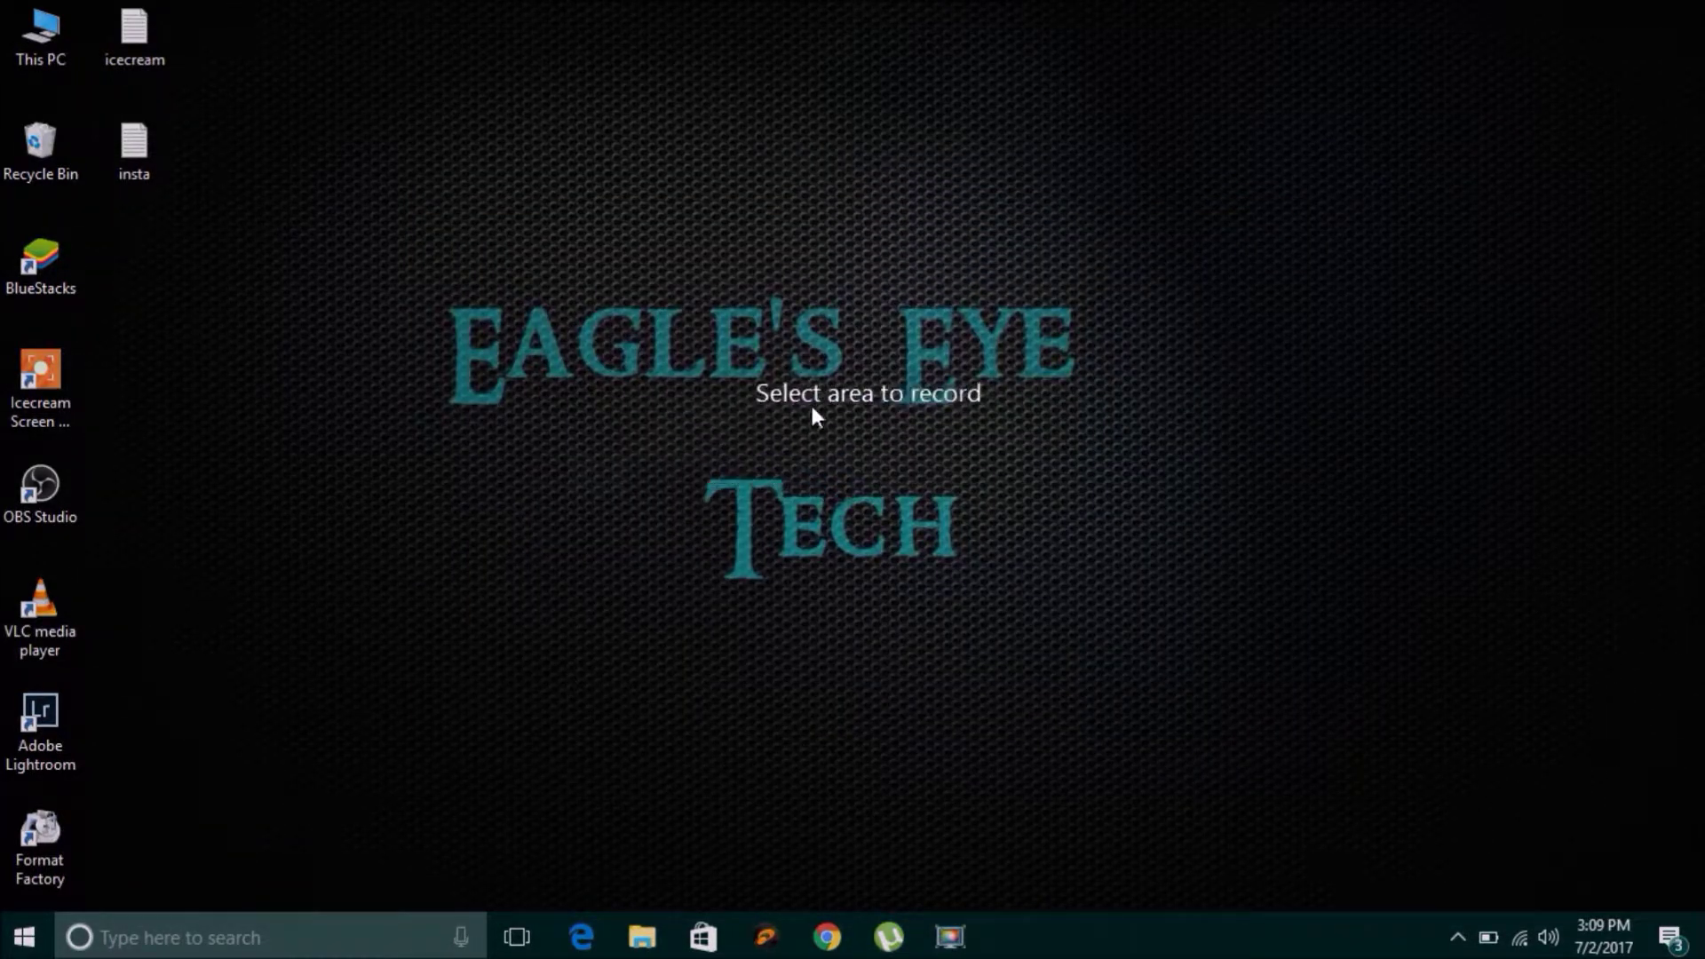
{"action": "mouse_move", "coordinate": [813, 406]}
{"action": "left_mouse_down"}
{"action": "mouse_move", "coordinate": [707, 586]}
{"action": "mouse_move", "coordinate": [639, 531]}
{"action": "mouse_move", "coordinate": [418, 543]}
{"action": "left_mouse_up"}
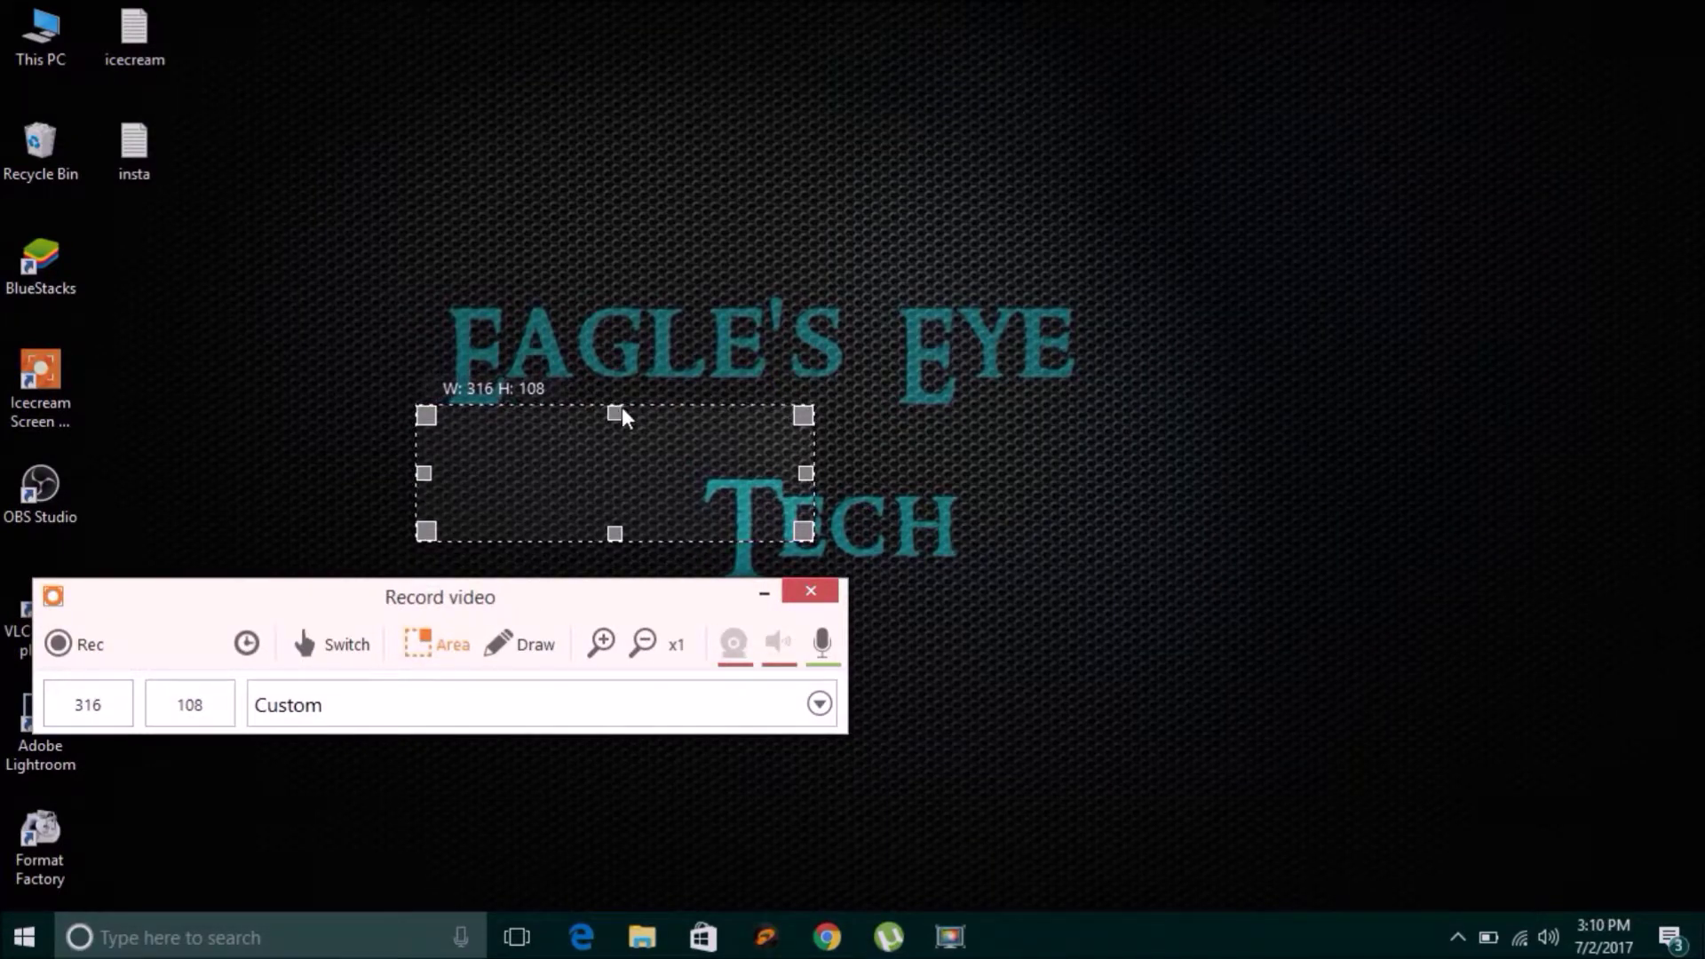
{"action": "mouse_move", "coordinate": [614, 413]}
{"action": "left_mouse_down"}
{"action": "mouse_move", "coordinate": [605, 349]}
{"action": "mouse_move", "coordinate": [652, 229]}
{"action": "left_mouse_up"}
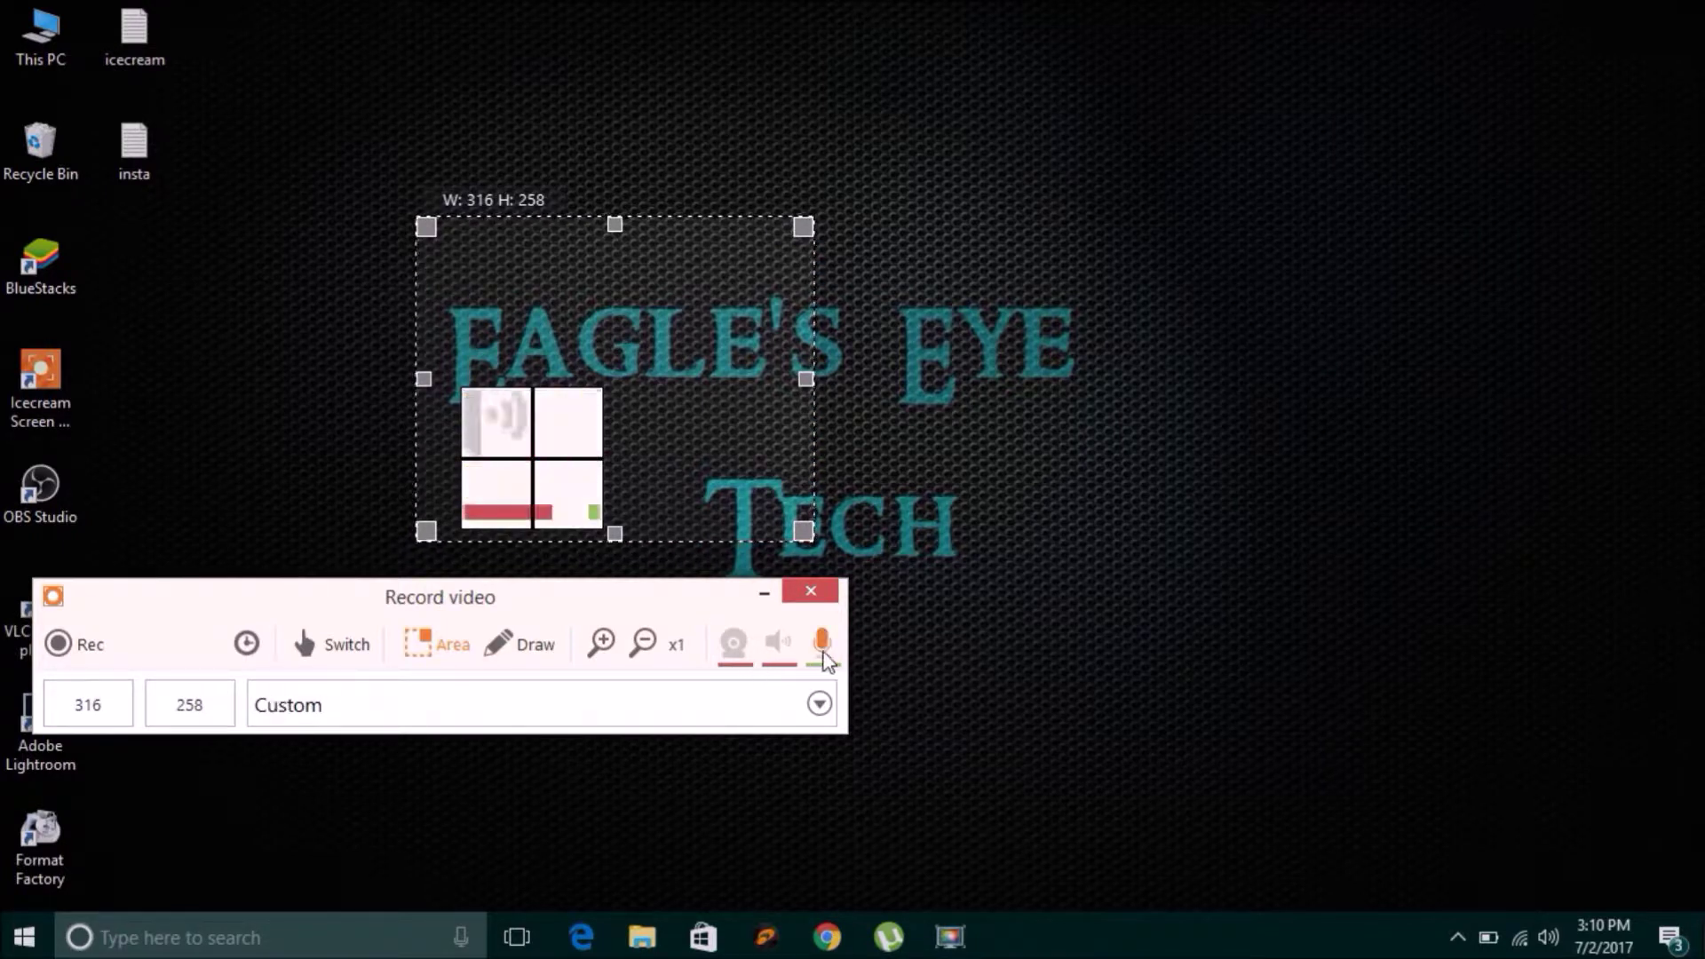
Abandon the custom area and bring up the video capture area choices again
{"action": "left_click", "coordinate": [815, 593]}
{"action": "left_click", "coordinate": [530, 256]}
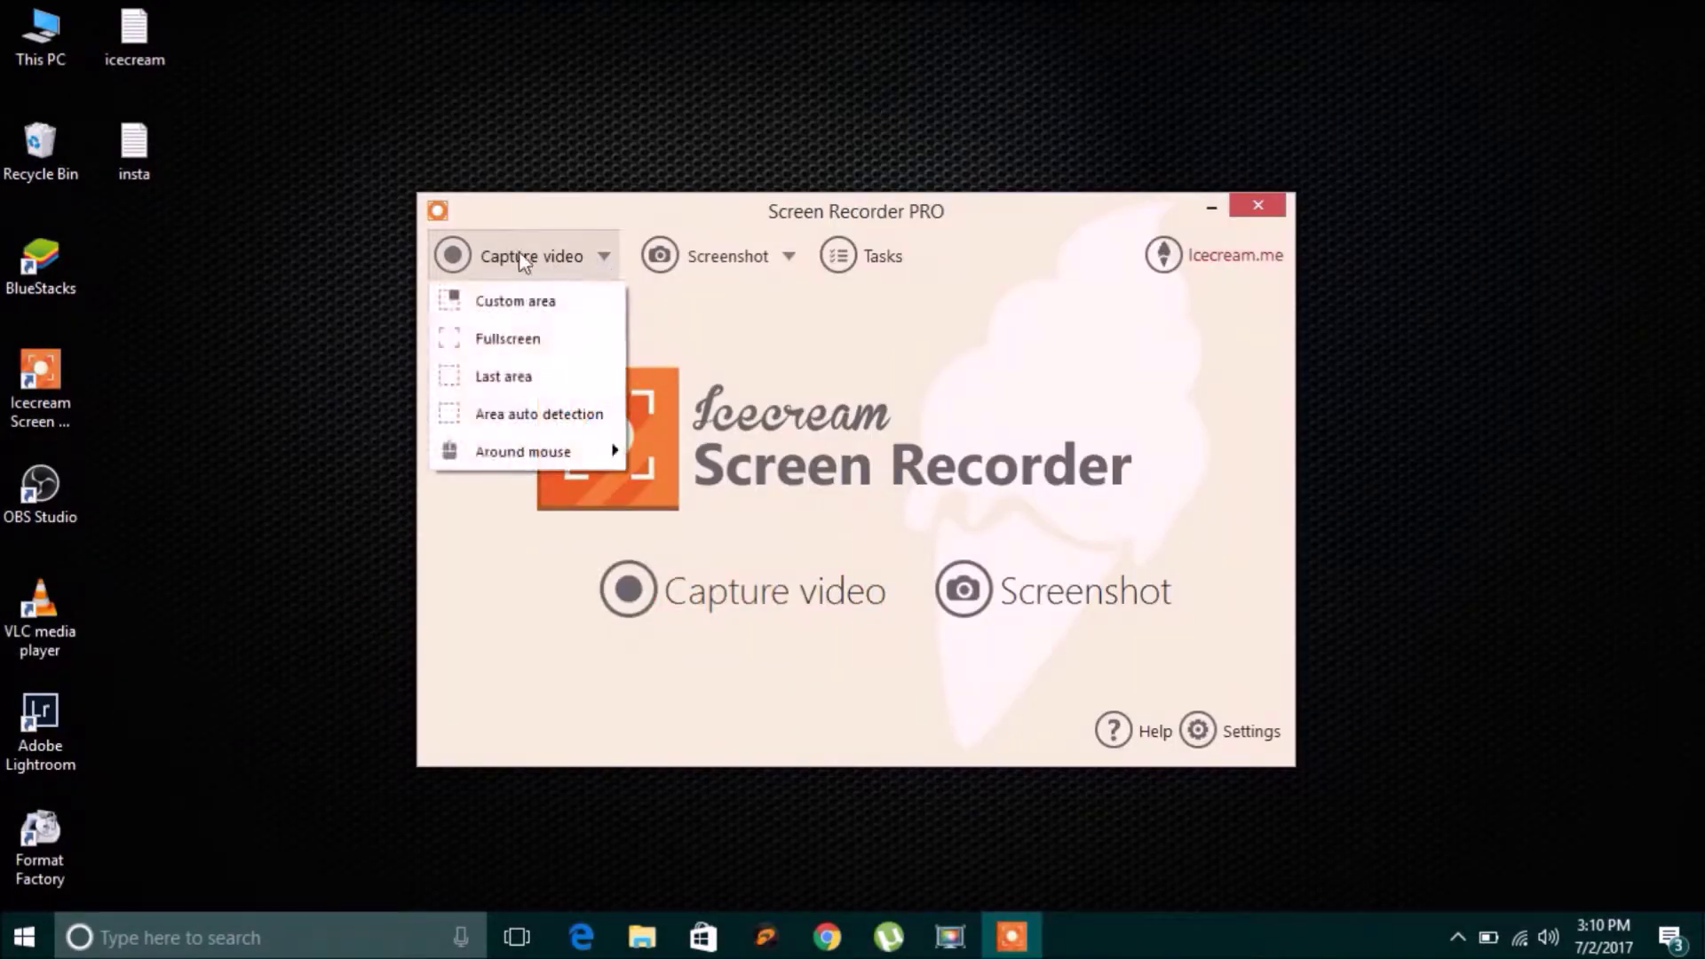
Choose Fullscreen capture so the recording covers the whole 1366×768 screen
{"action": "left_click", "coordinate": [569, 472]}
{"action": "left_click", "coordinate": [569, 481]}
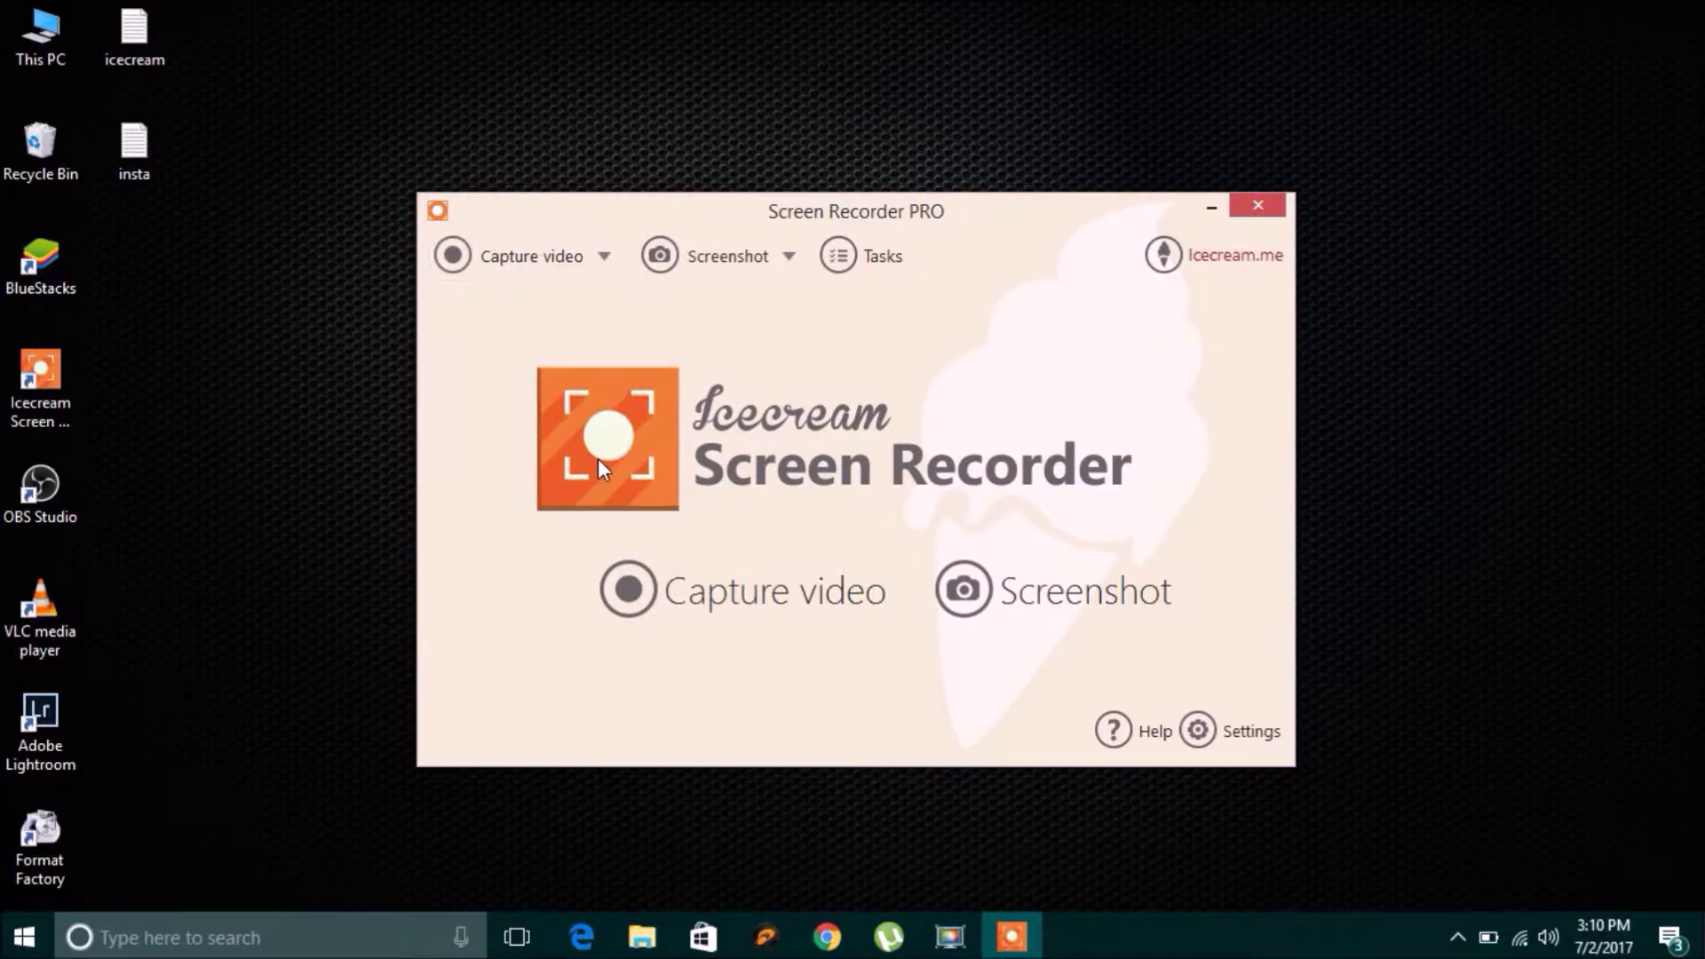
{"action": "left_click", "coordinate": [558, 245]}
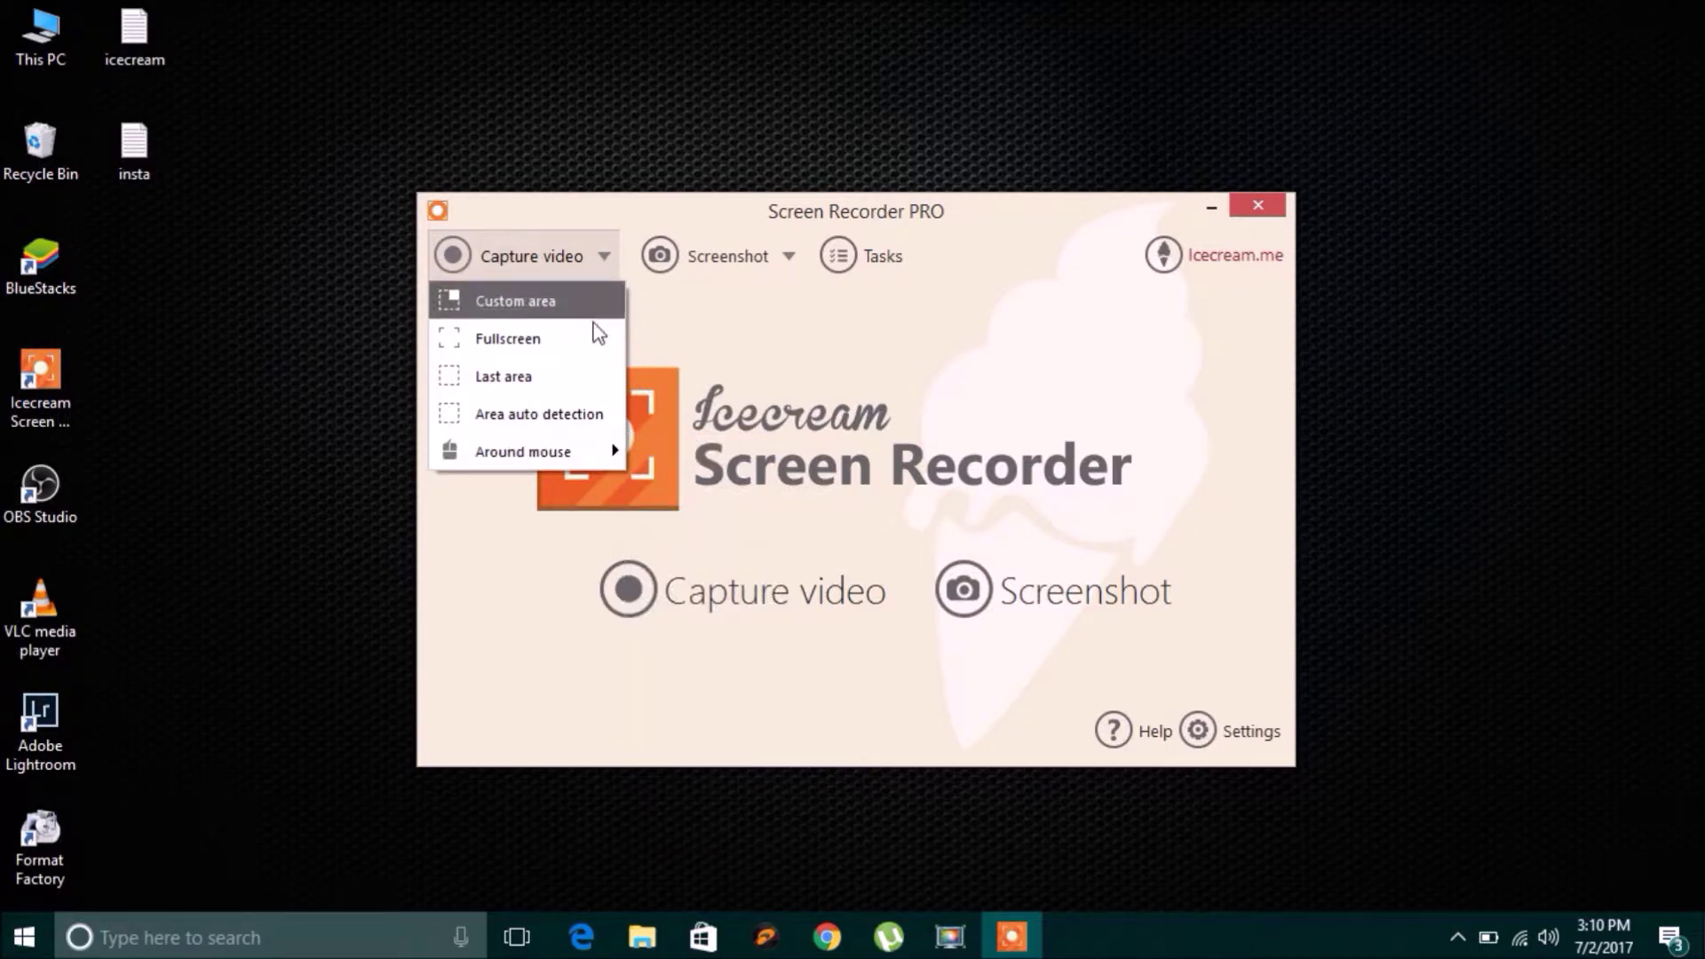
{"action": "left_click", "coordinate": [672, 404]}
{"action": "left_click", "coordinate": [607, 274]}
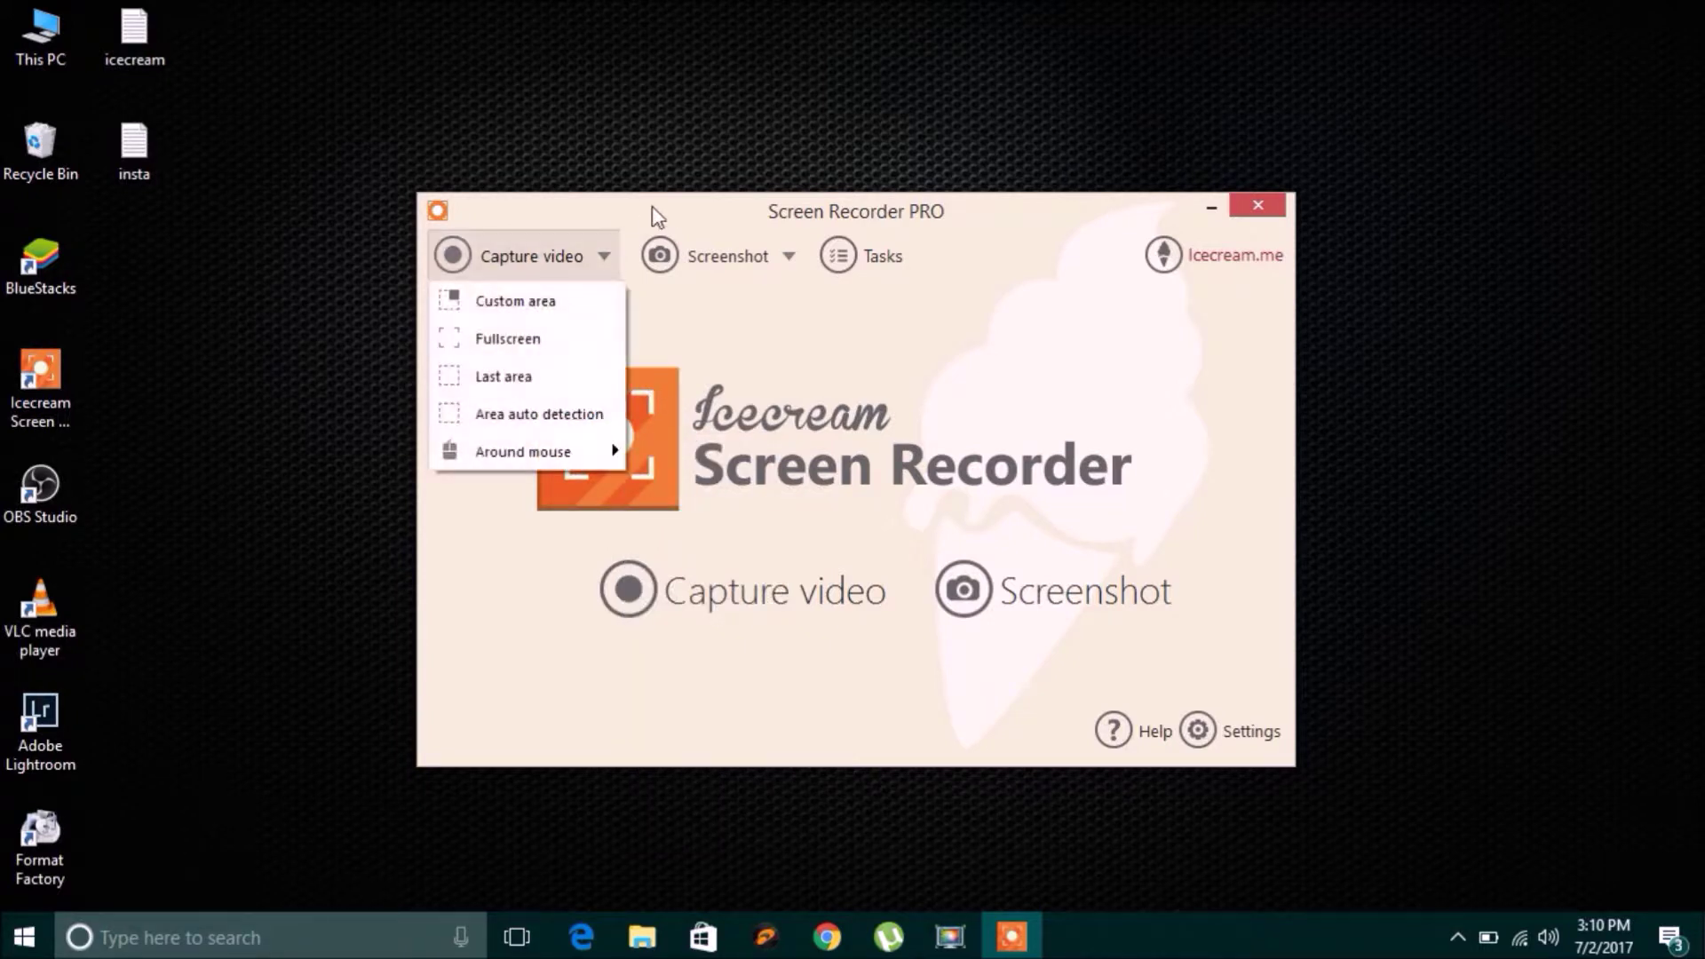
{"action": "left_click", "coordinate": [541, 348]}
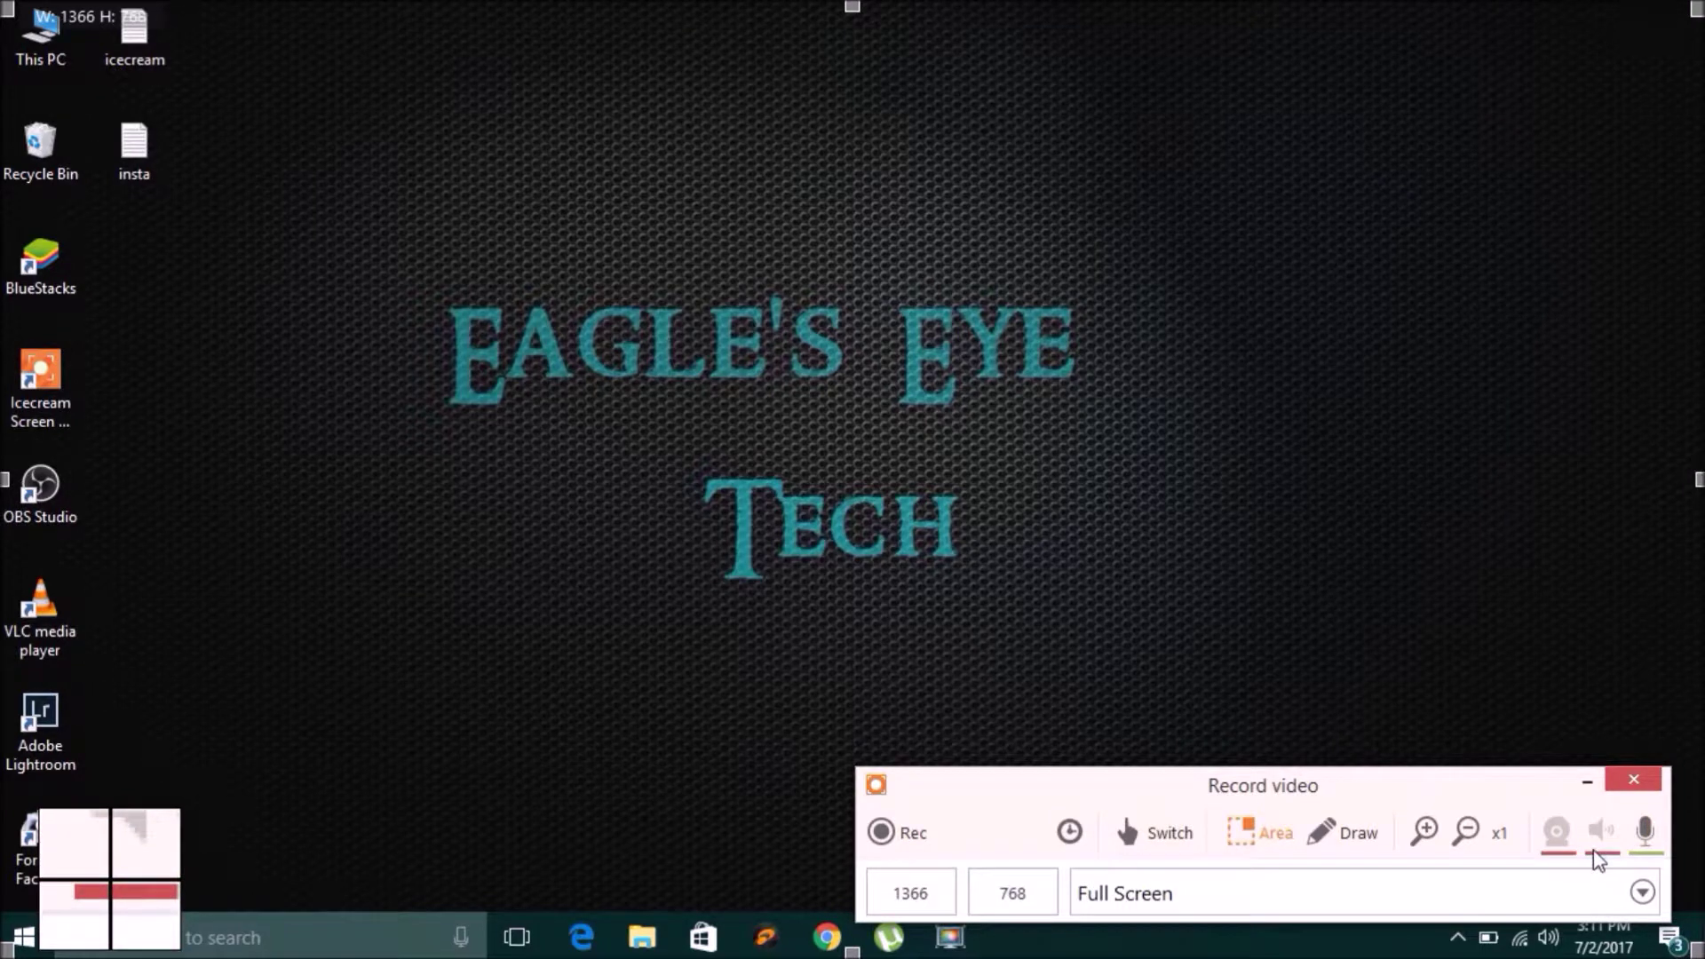
Show the microphone volume level, then hide the recording control panel after the hotkey notice
{"action": "left_click", "coordinate": [1647, 839]}
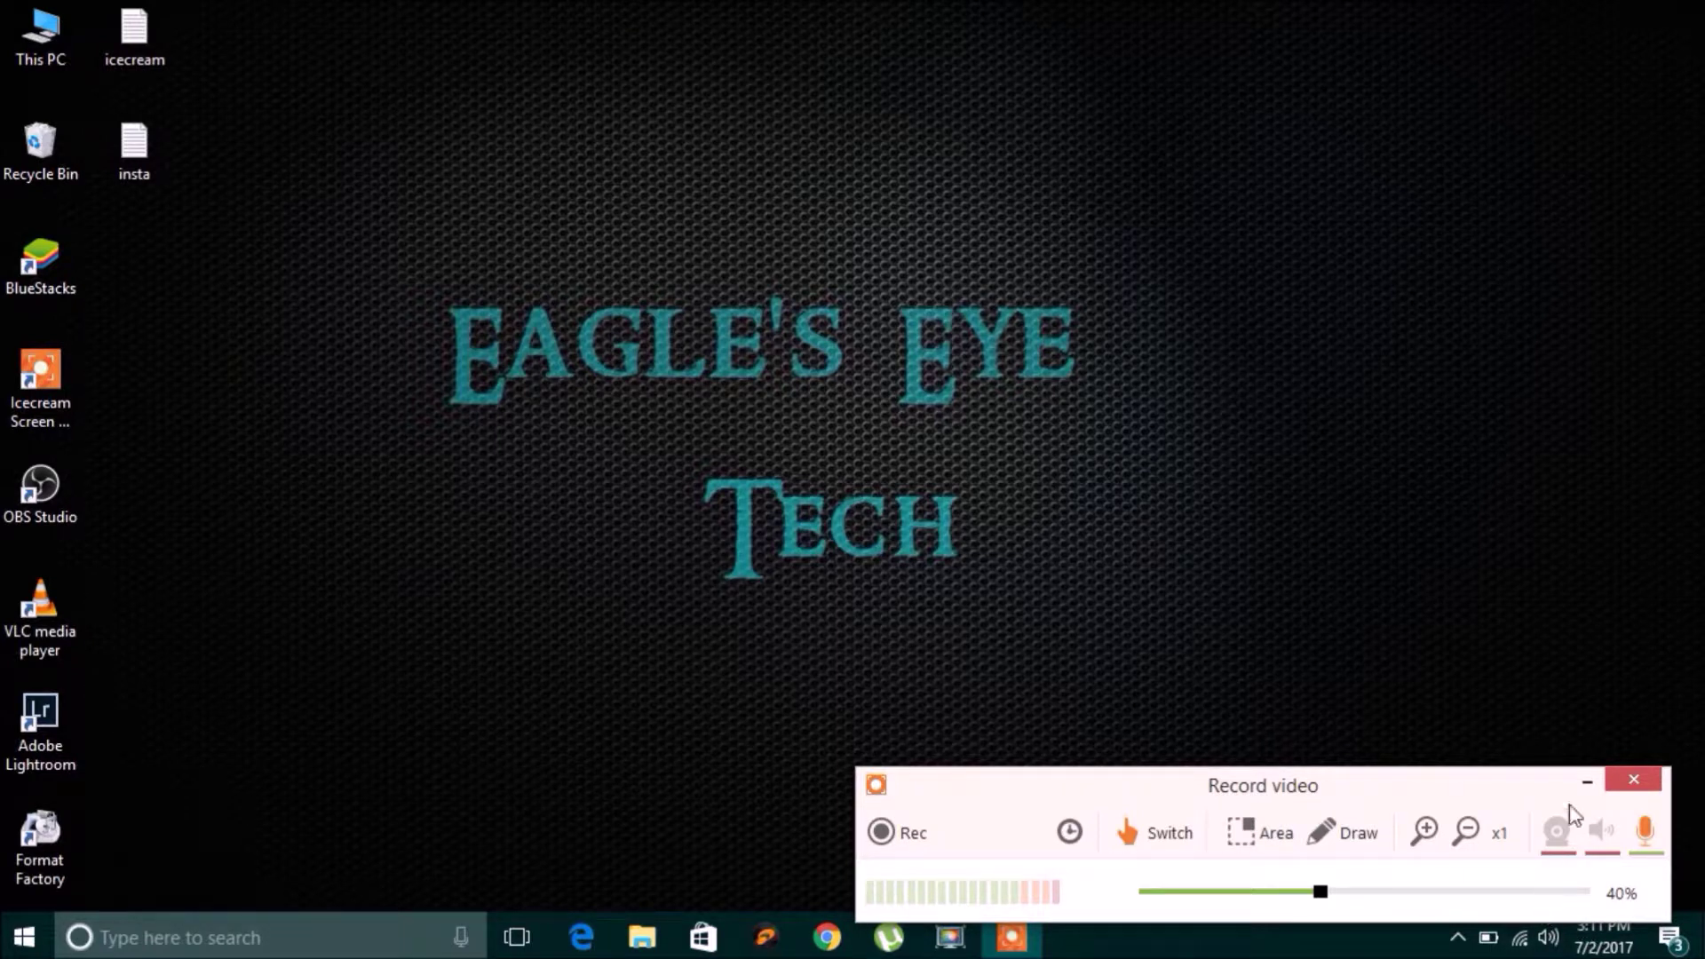
{"action": "left_click", "coordinate": [1587, 782]}
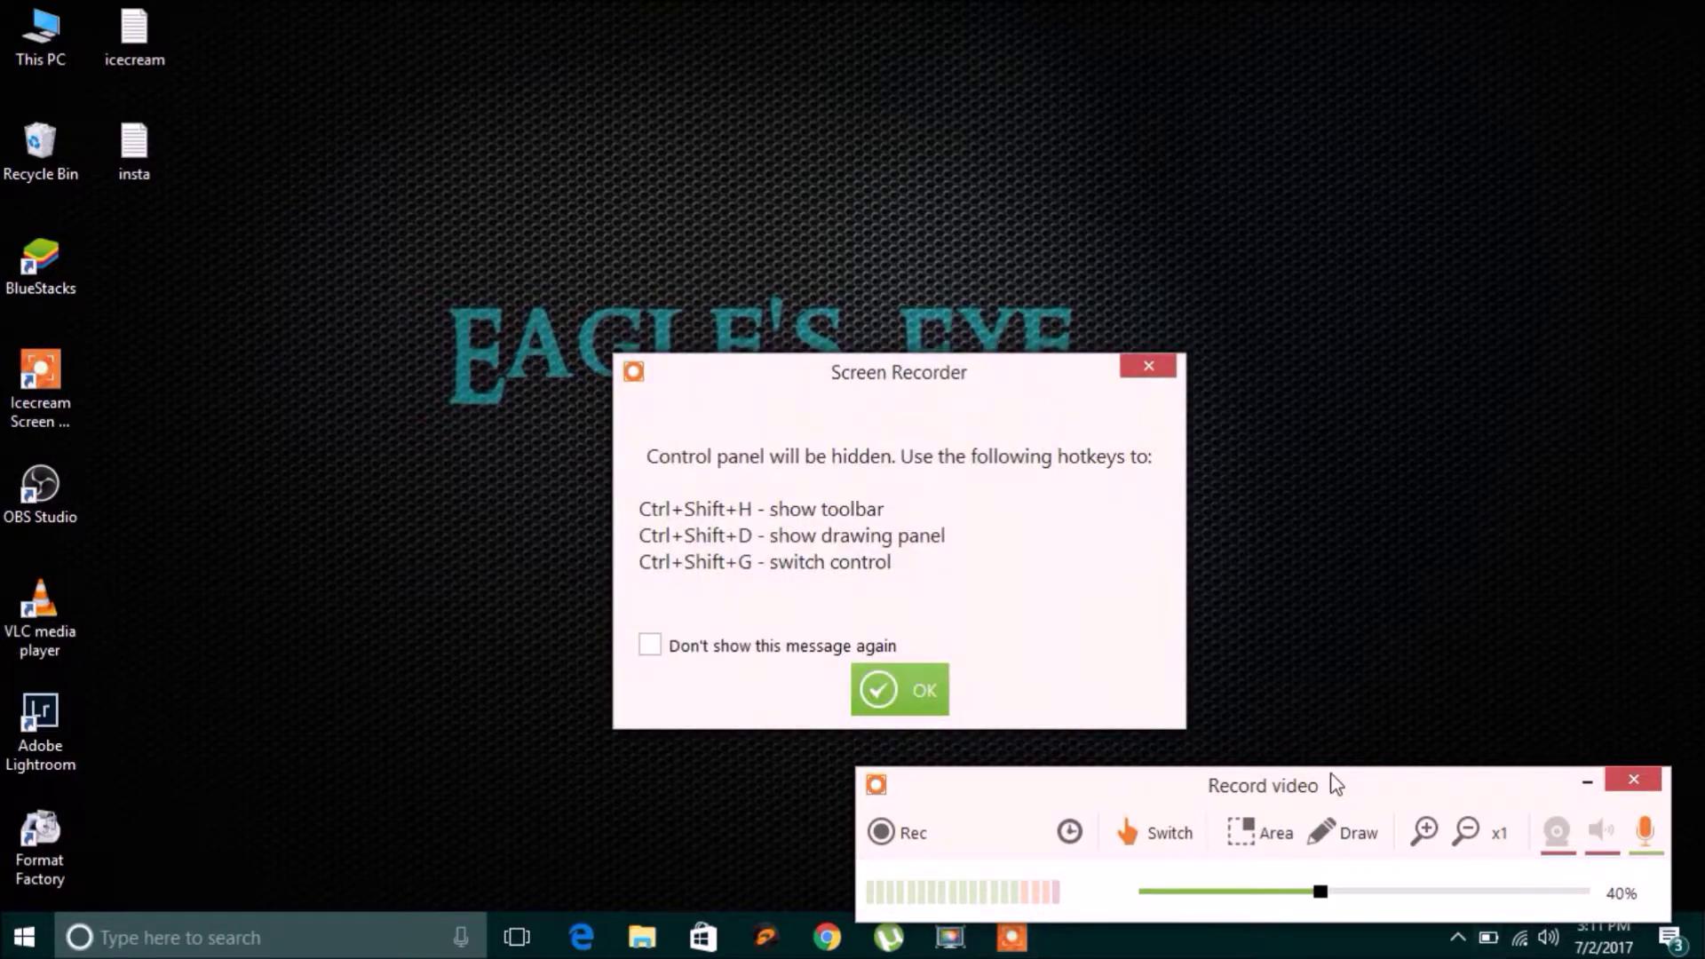
{"action": "left_click", "coordinate": [924, 683]}
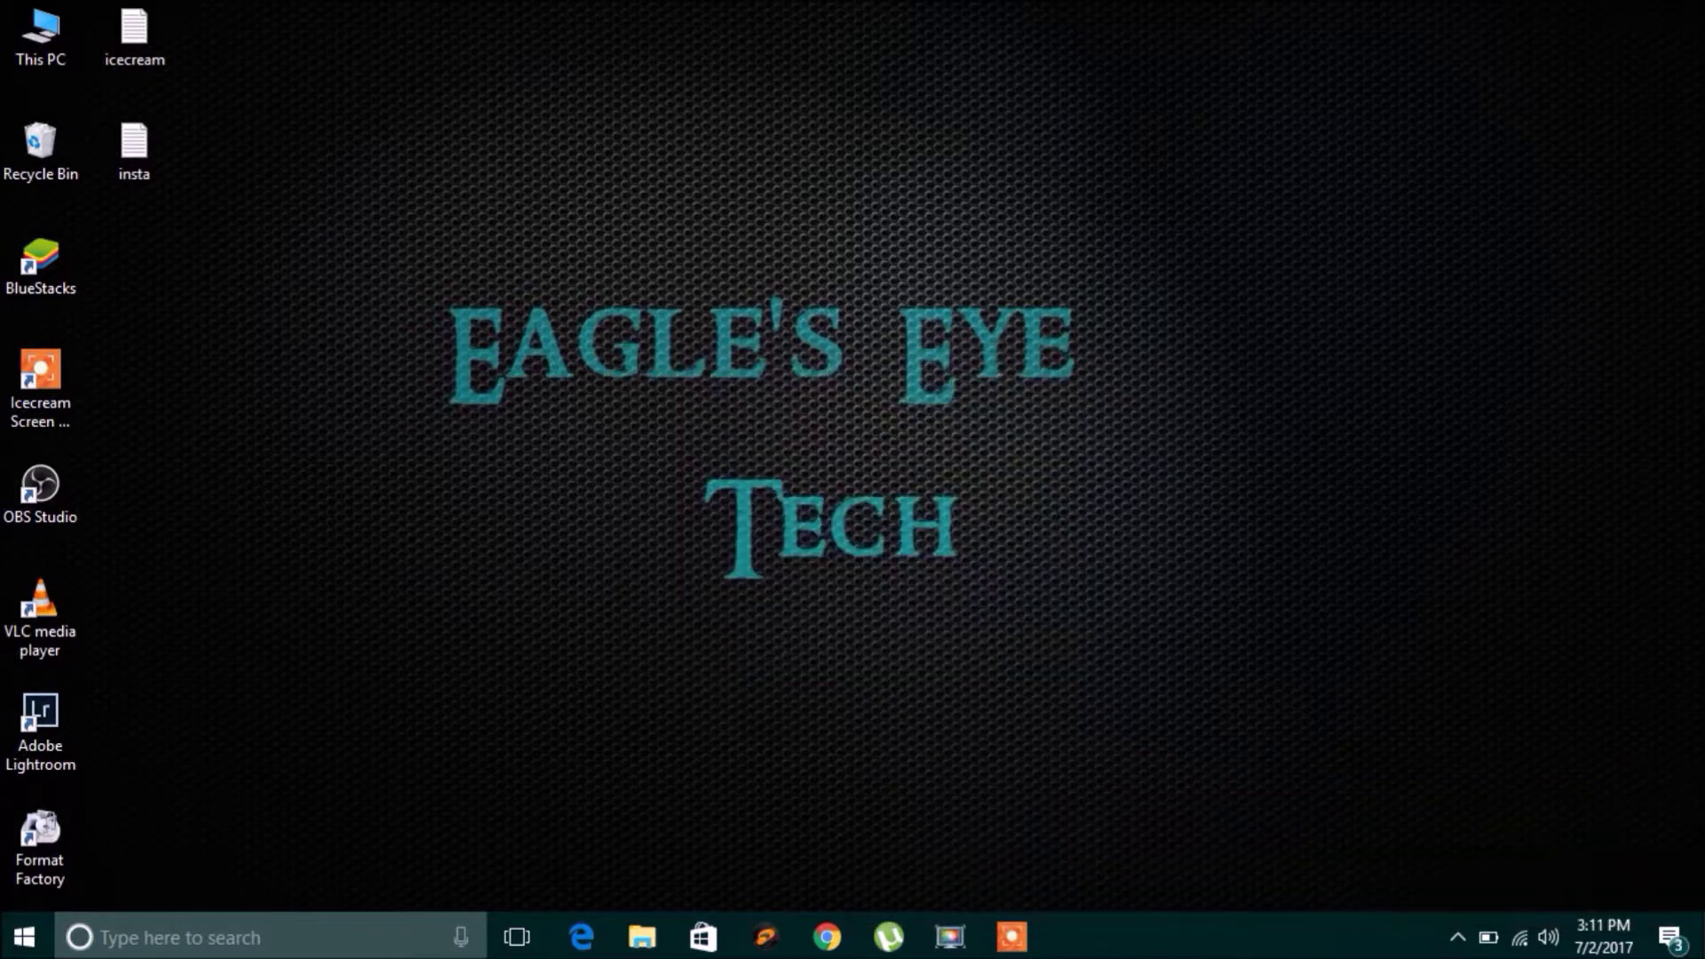
From the tray volume icon, list the recording devices and bring up the default microphone's options
{"action": "right_click", "coordinate": [1548, 938]}
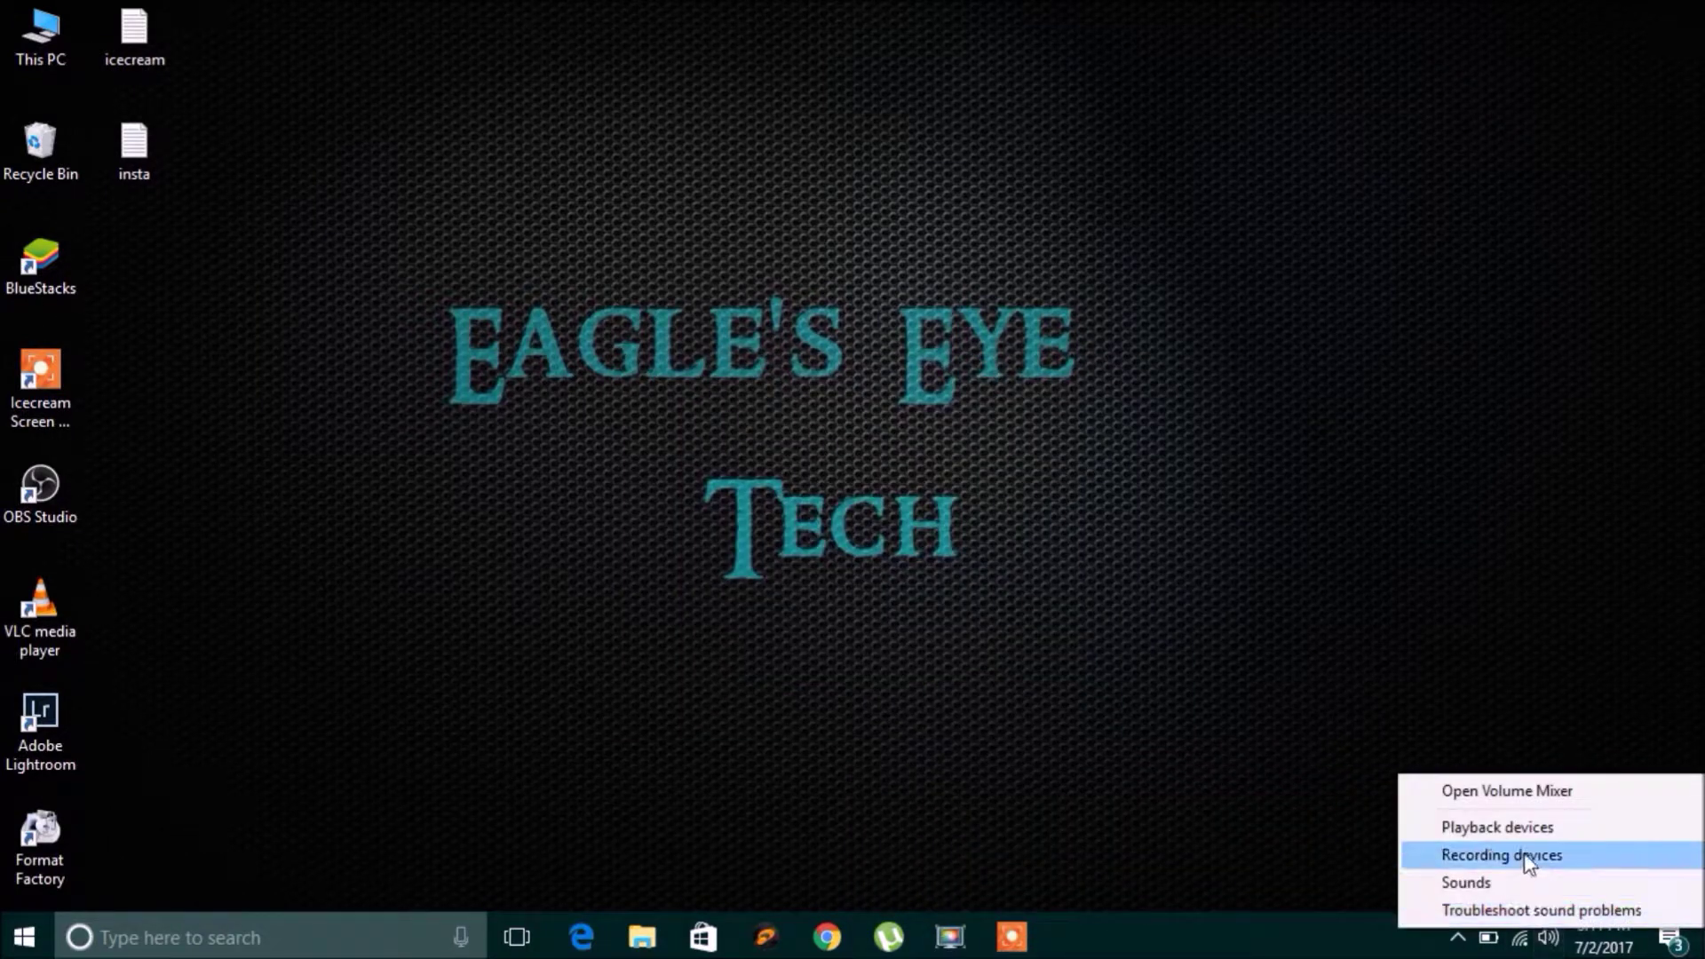
{"action": "left_click", "coordinate": [1528, 857]}
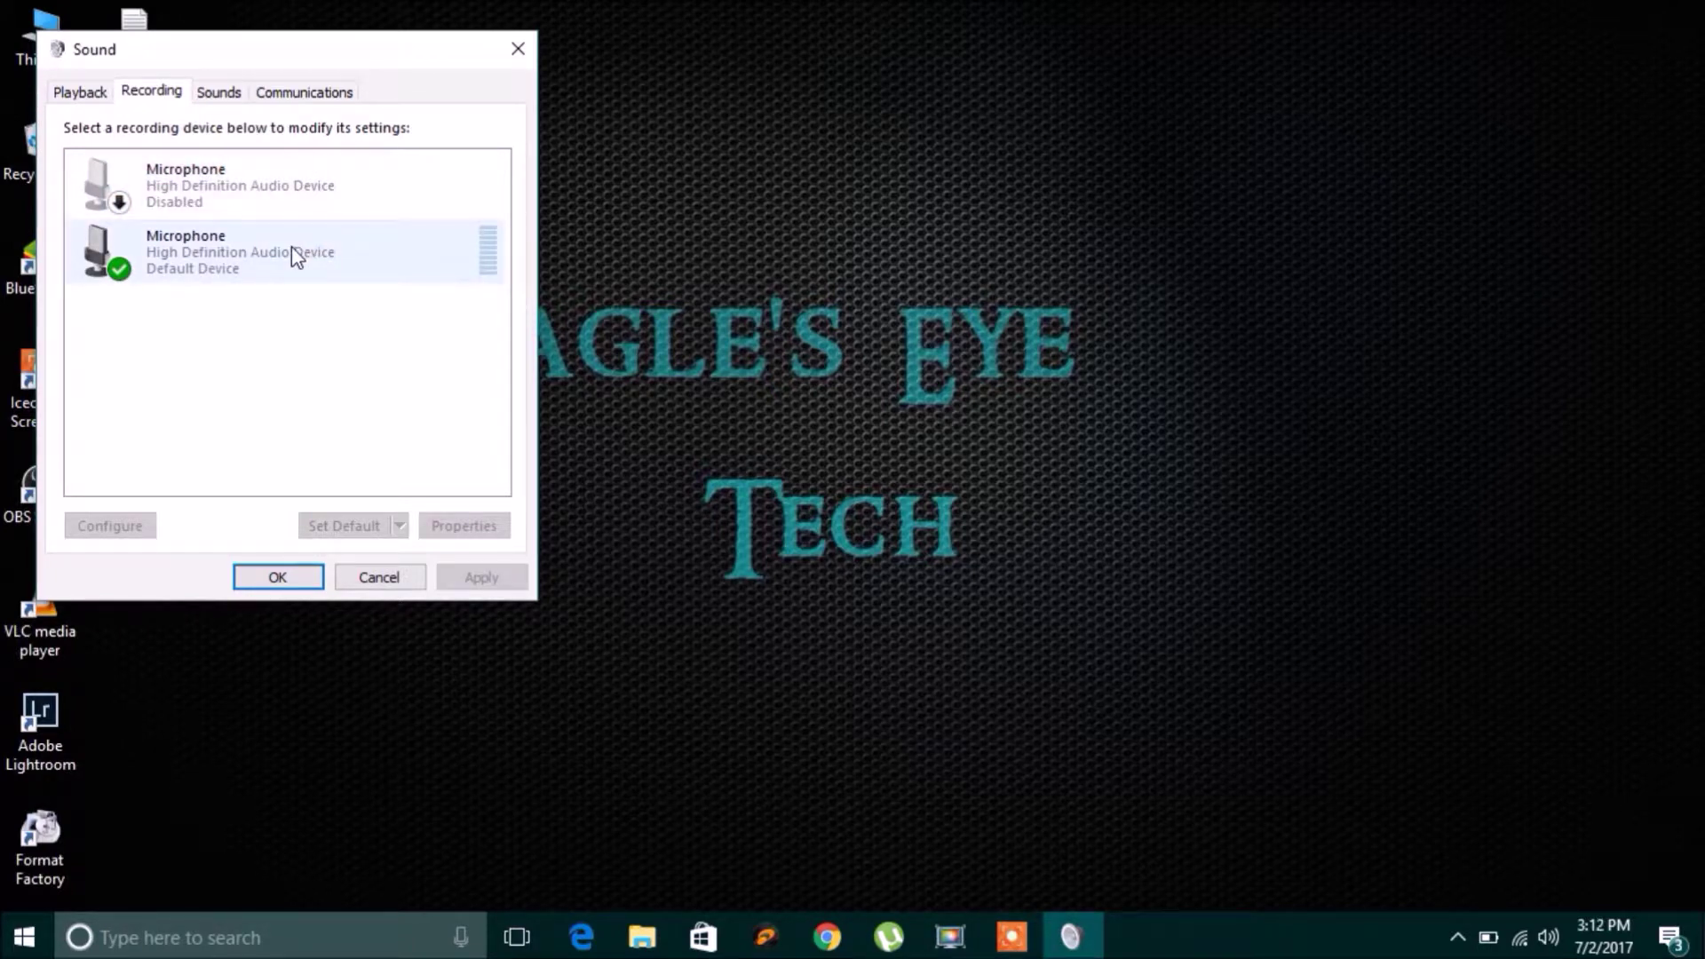
{"action": "right_click", "coordinate": [293, 246]}
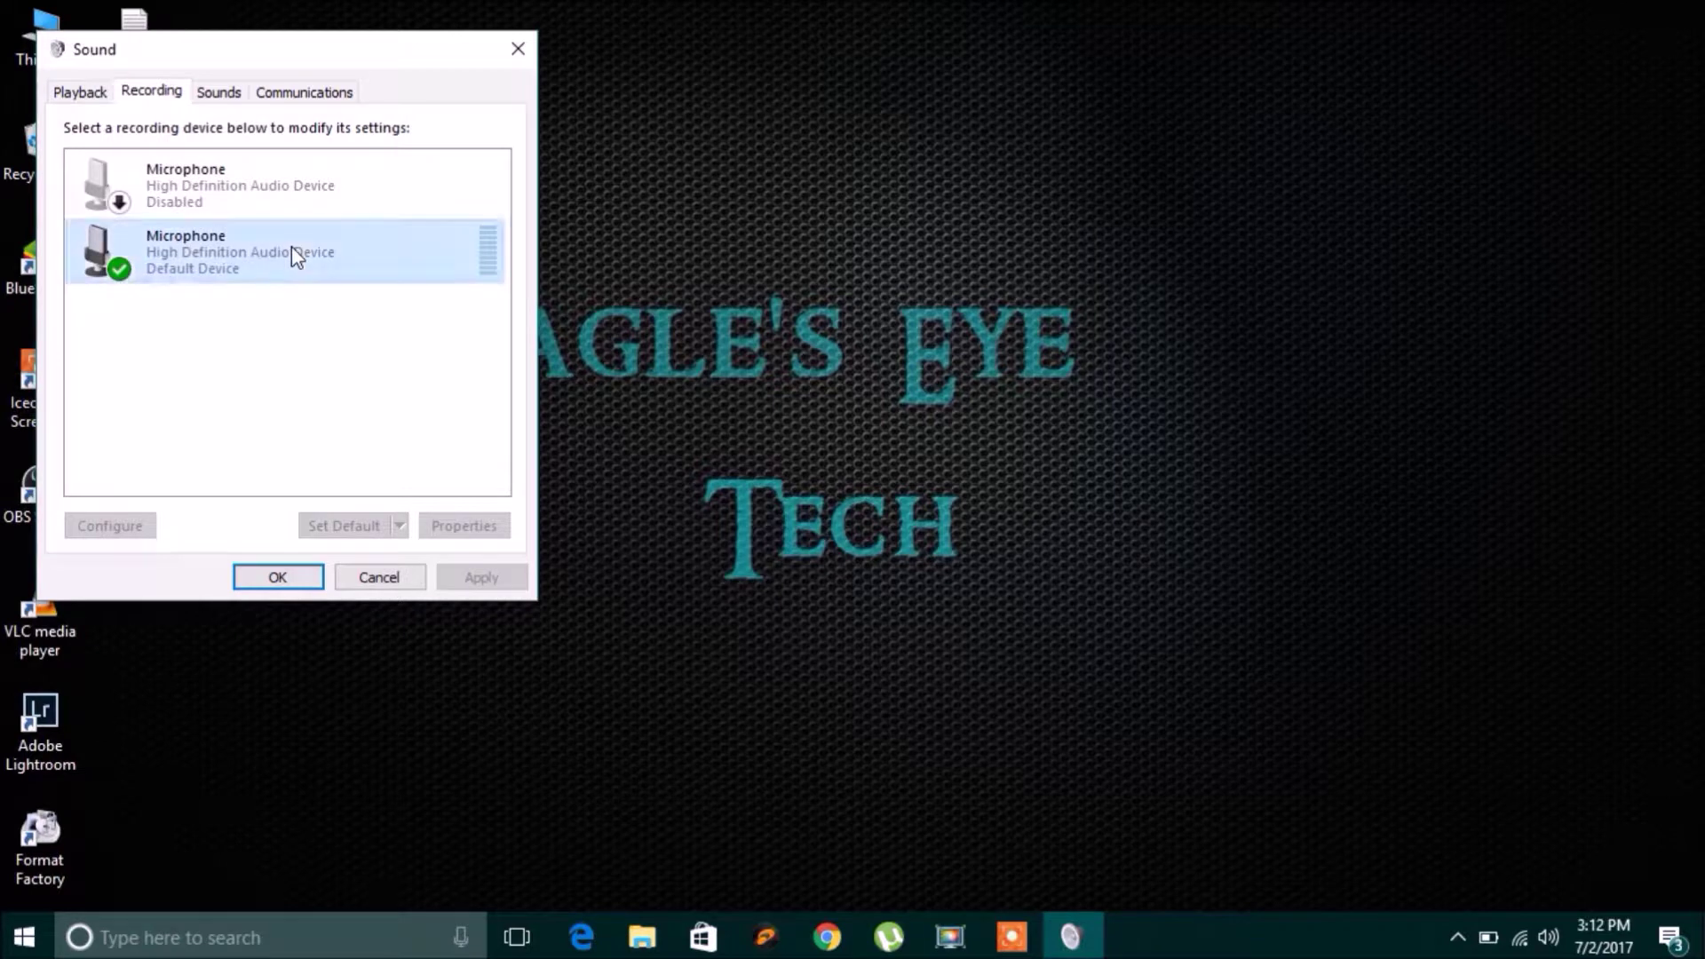
In Microphone Properties, set the Levels slider to 40 and confirm with OK
{"action": "left_click", "coordinate": [454, 407]}
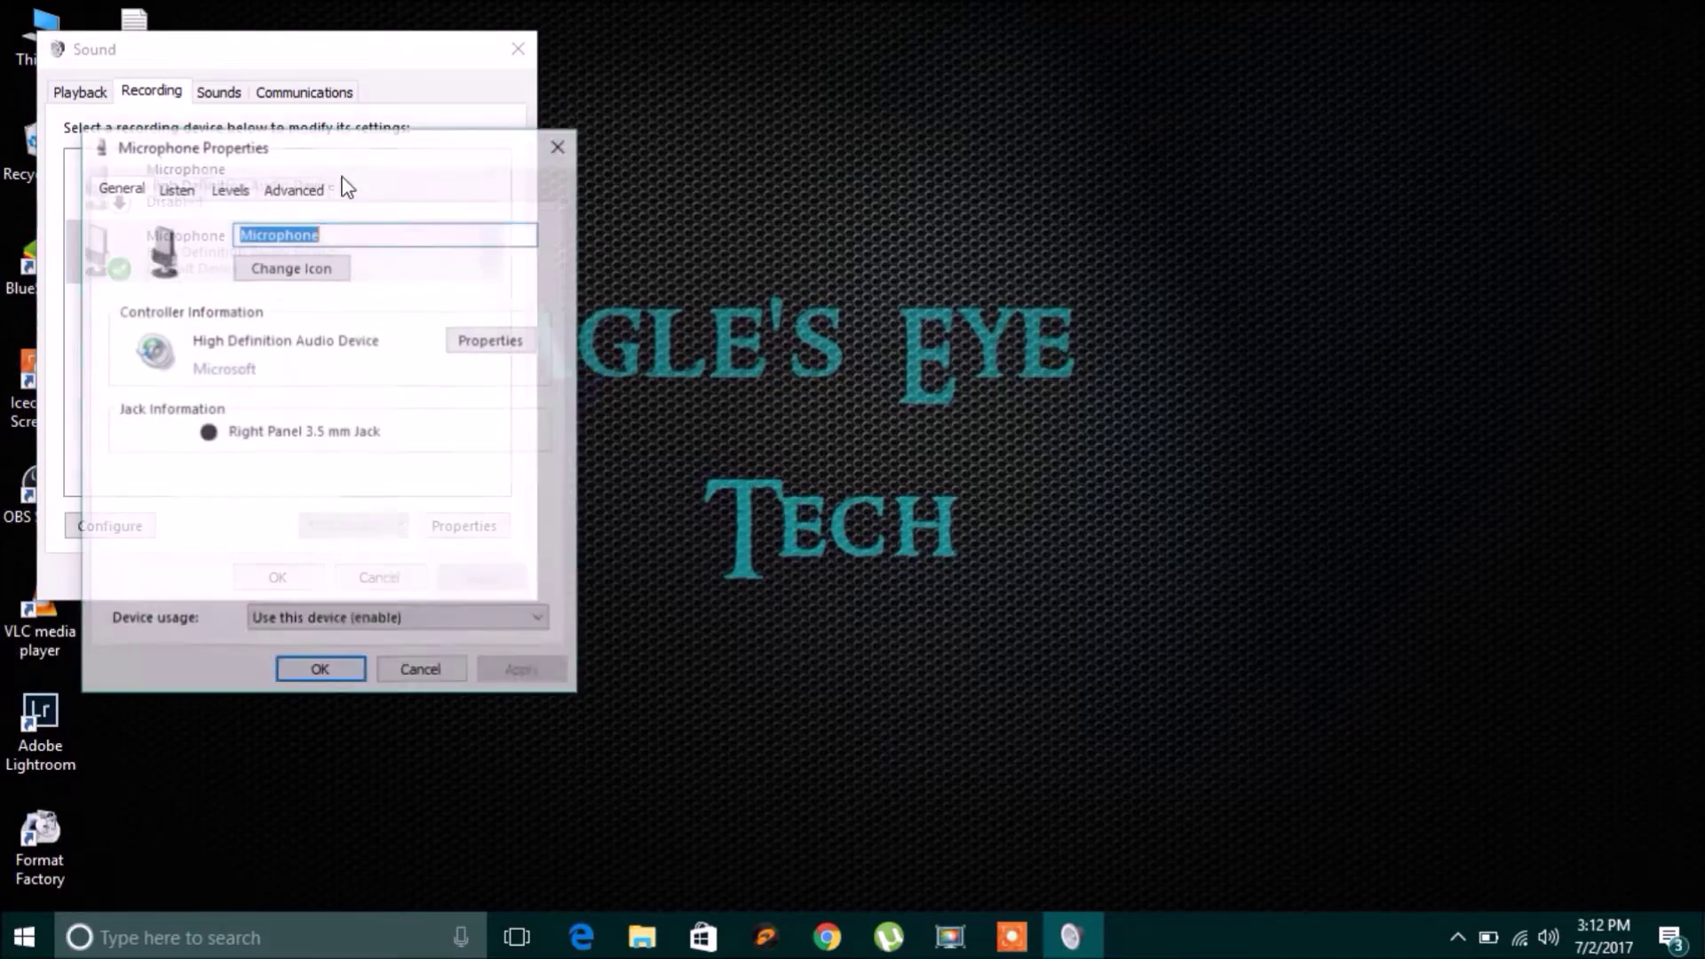
{"action": "left_click", "coordinate": [178, 191]}
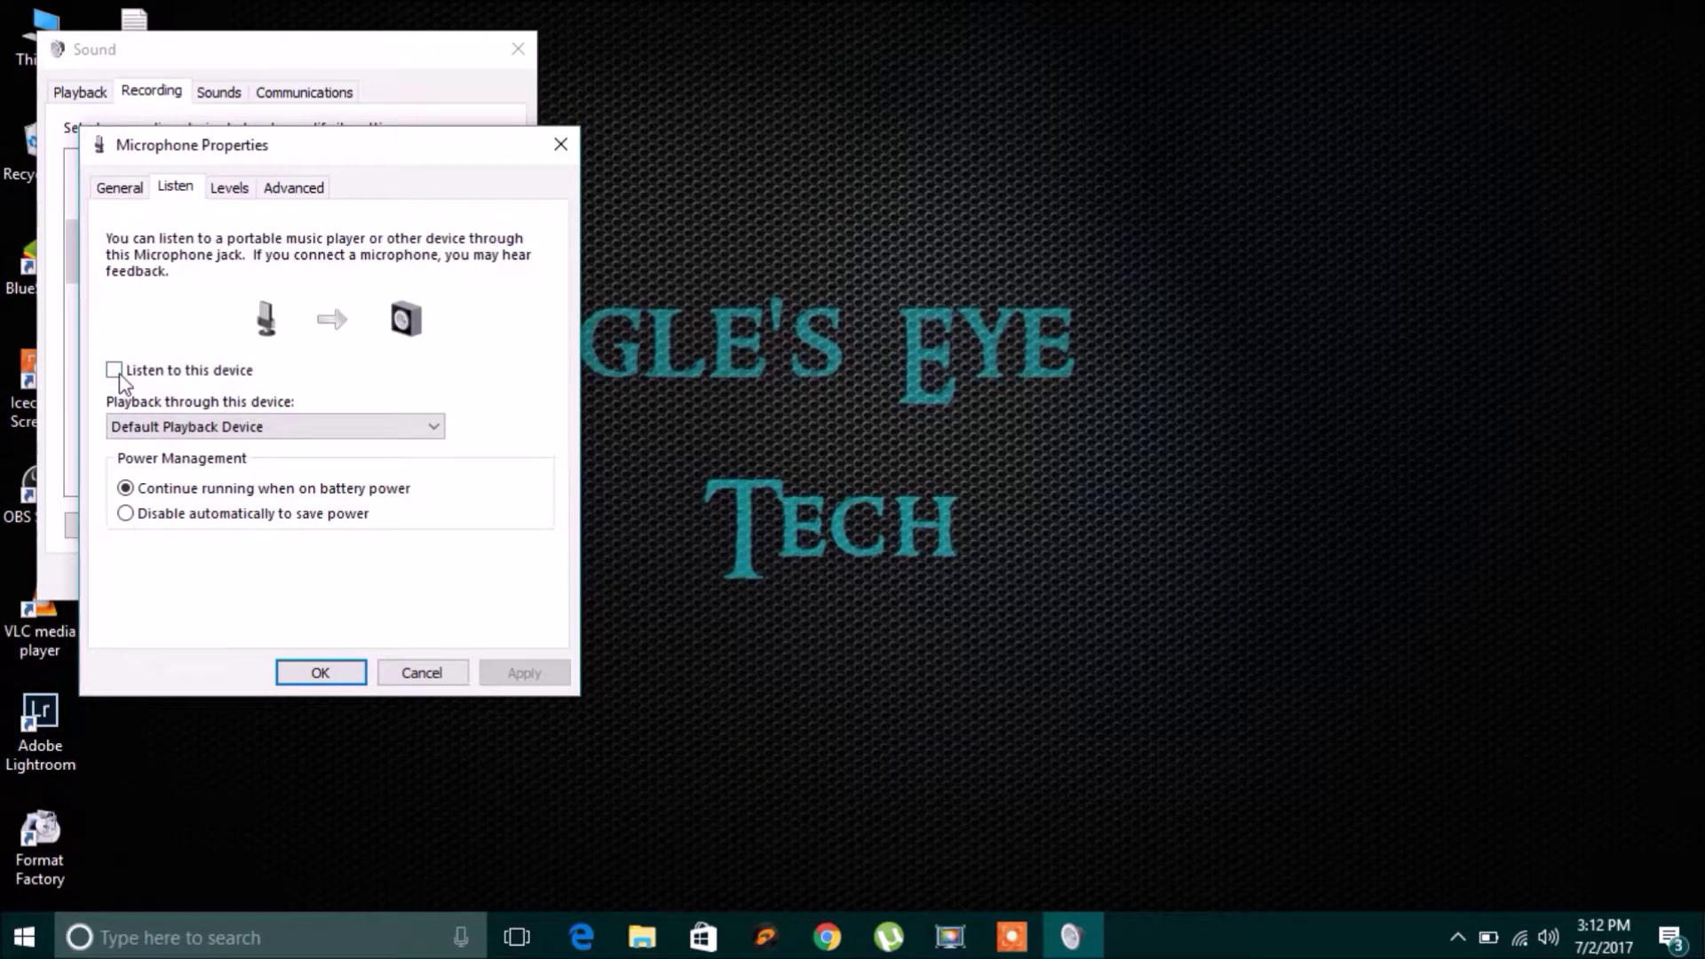
{"action": "left_click", "coordinate": [230, 188]}
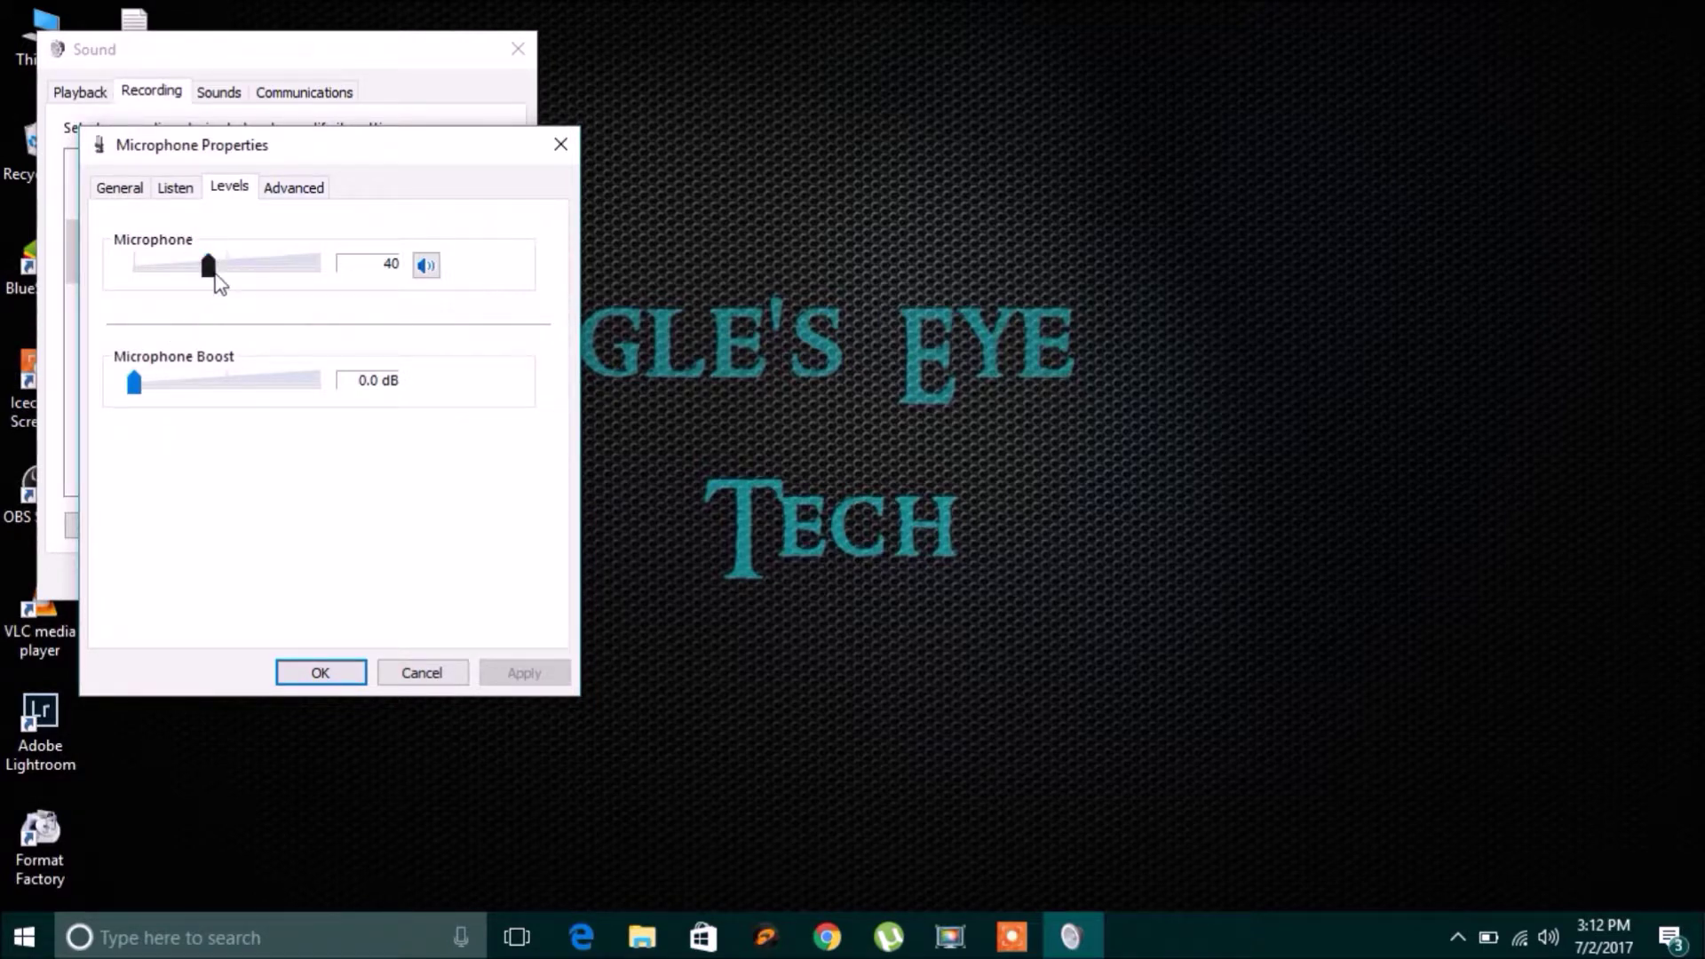
{"action": "left_click_drag", "start_coordinate": [207, 266], "coordinate": [468, 287]}
{"action": "left_click_drag", "start_coordinate": [323, 277], "coordinate": [195, 297]}
{"action": "left_click_drag", "start_coordinate": [193, 296], "coordinate": [209, 298]}
{"action": "left_click_drag", "start_coordinate": [209, 299], "coordinate": [212, 298]}
{"action": "left_click", "coordinate": [301, 672]}
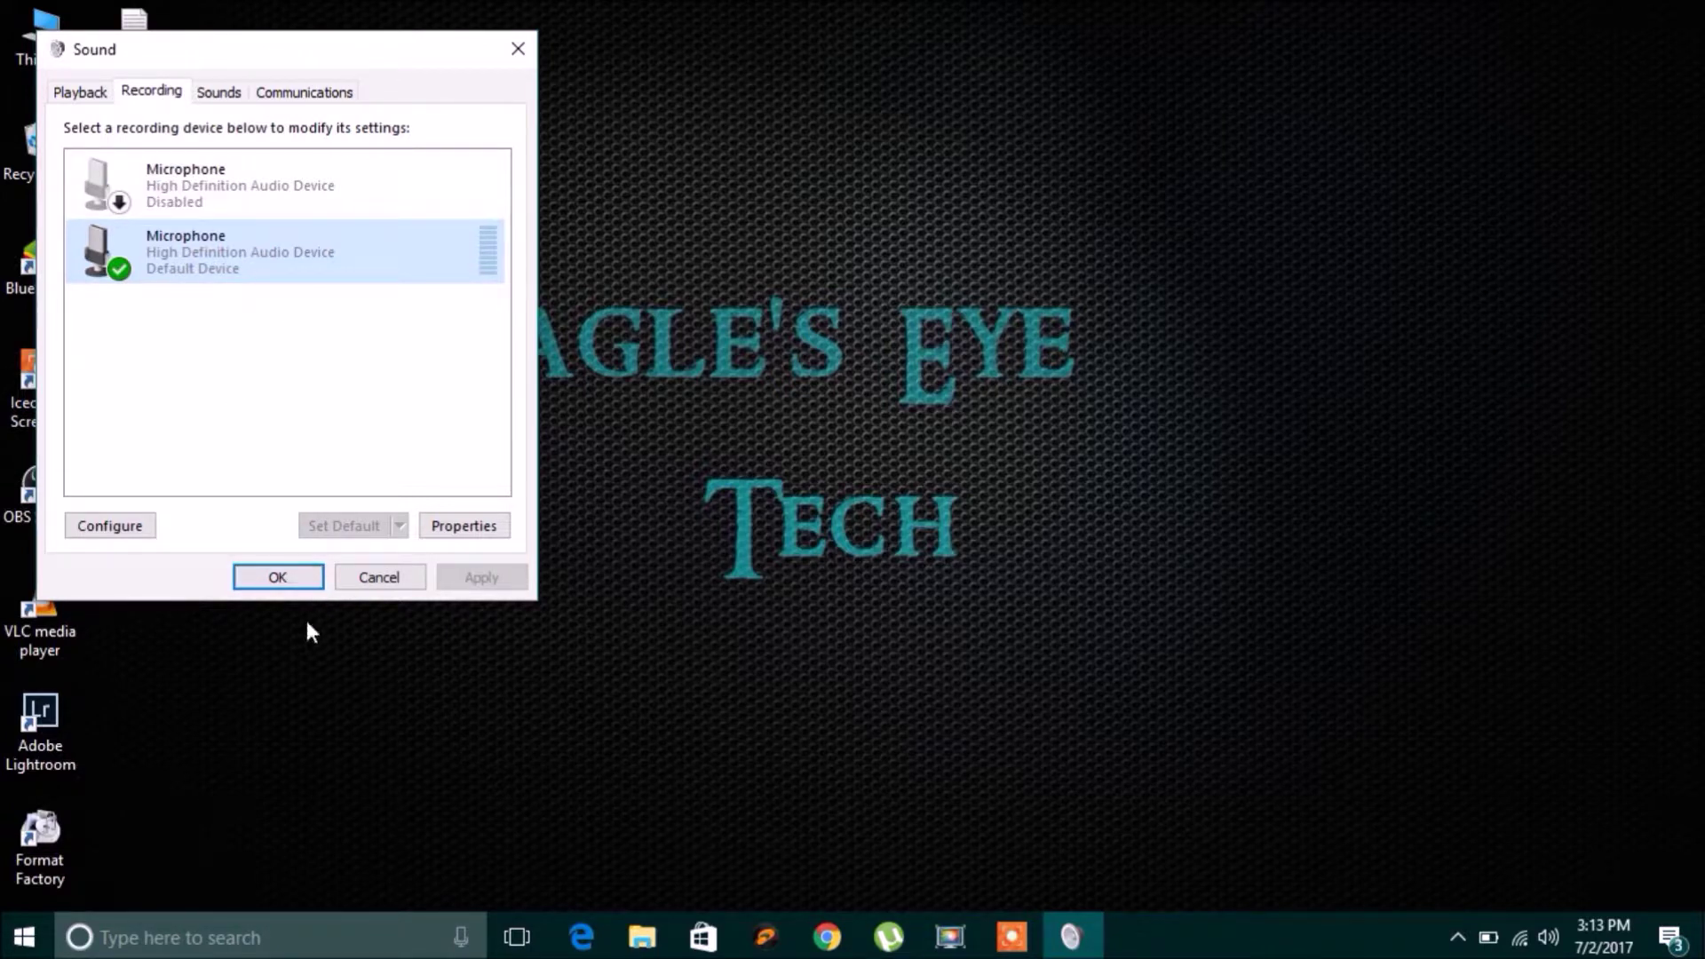
Close the Sound dialog and restore Icecream's Record video panel from the taskbar
{"action": "left_click", "coordinate": [289, 577]}
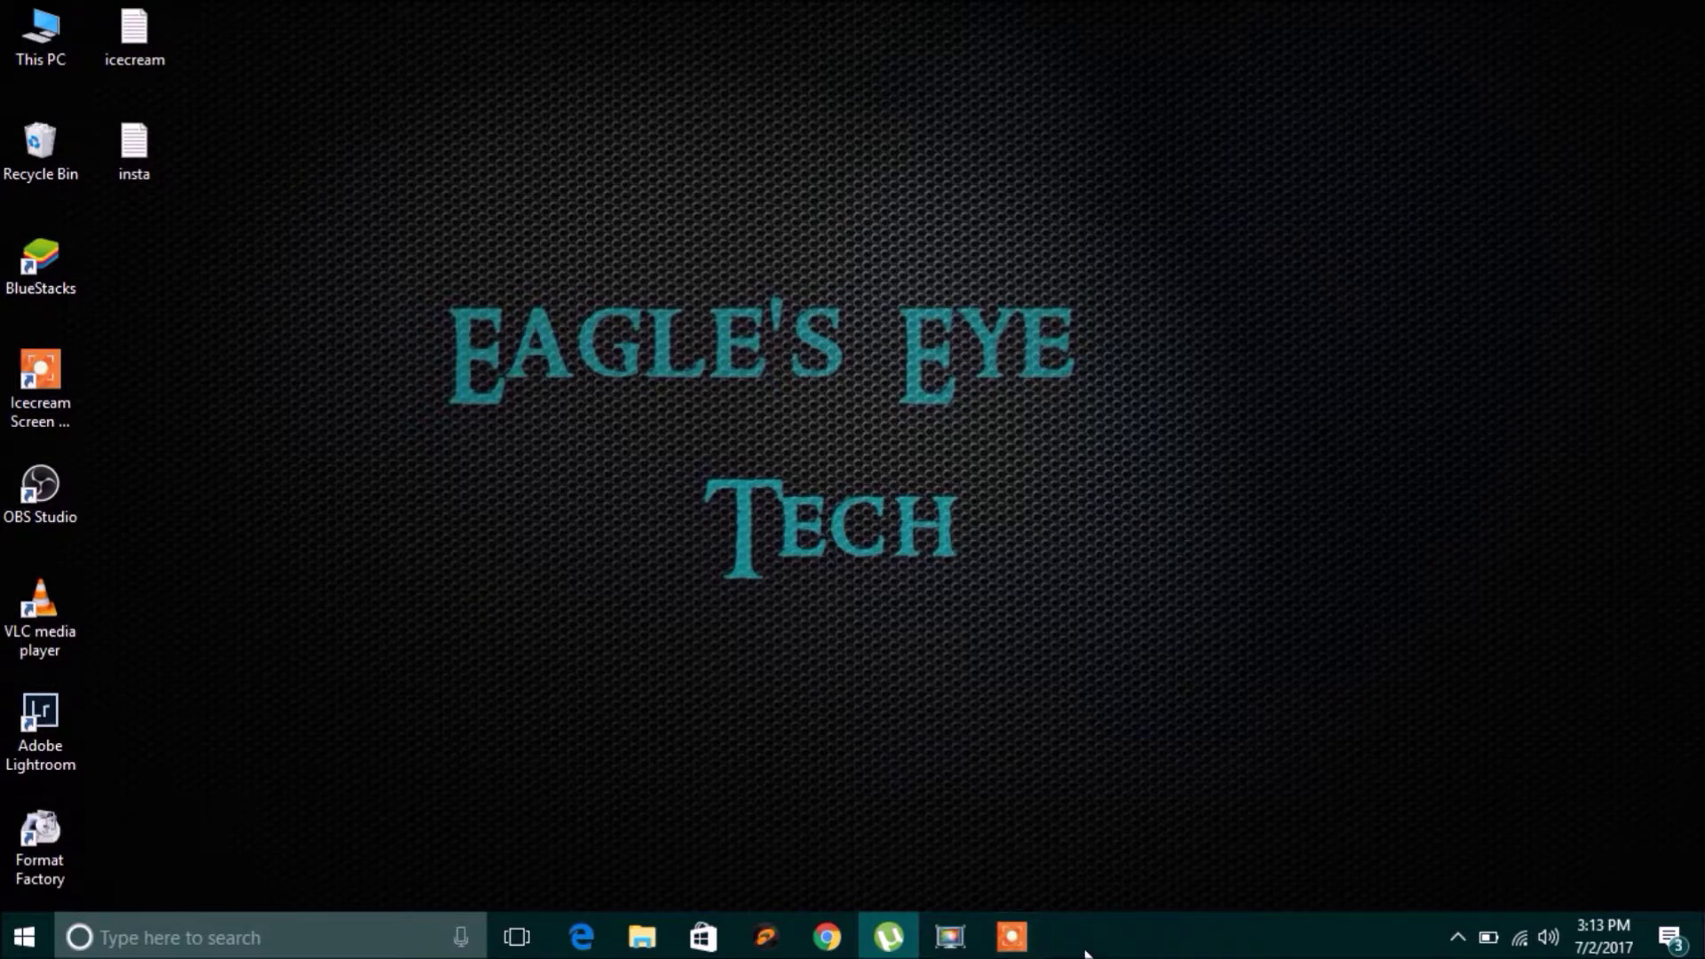
{"action": "left_click", "coordinate": [1012, 937]}
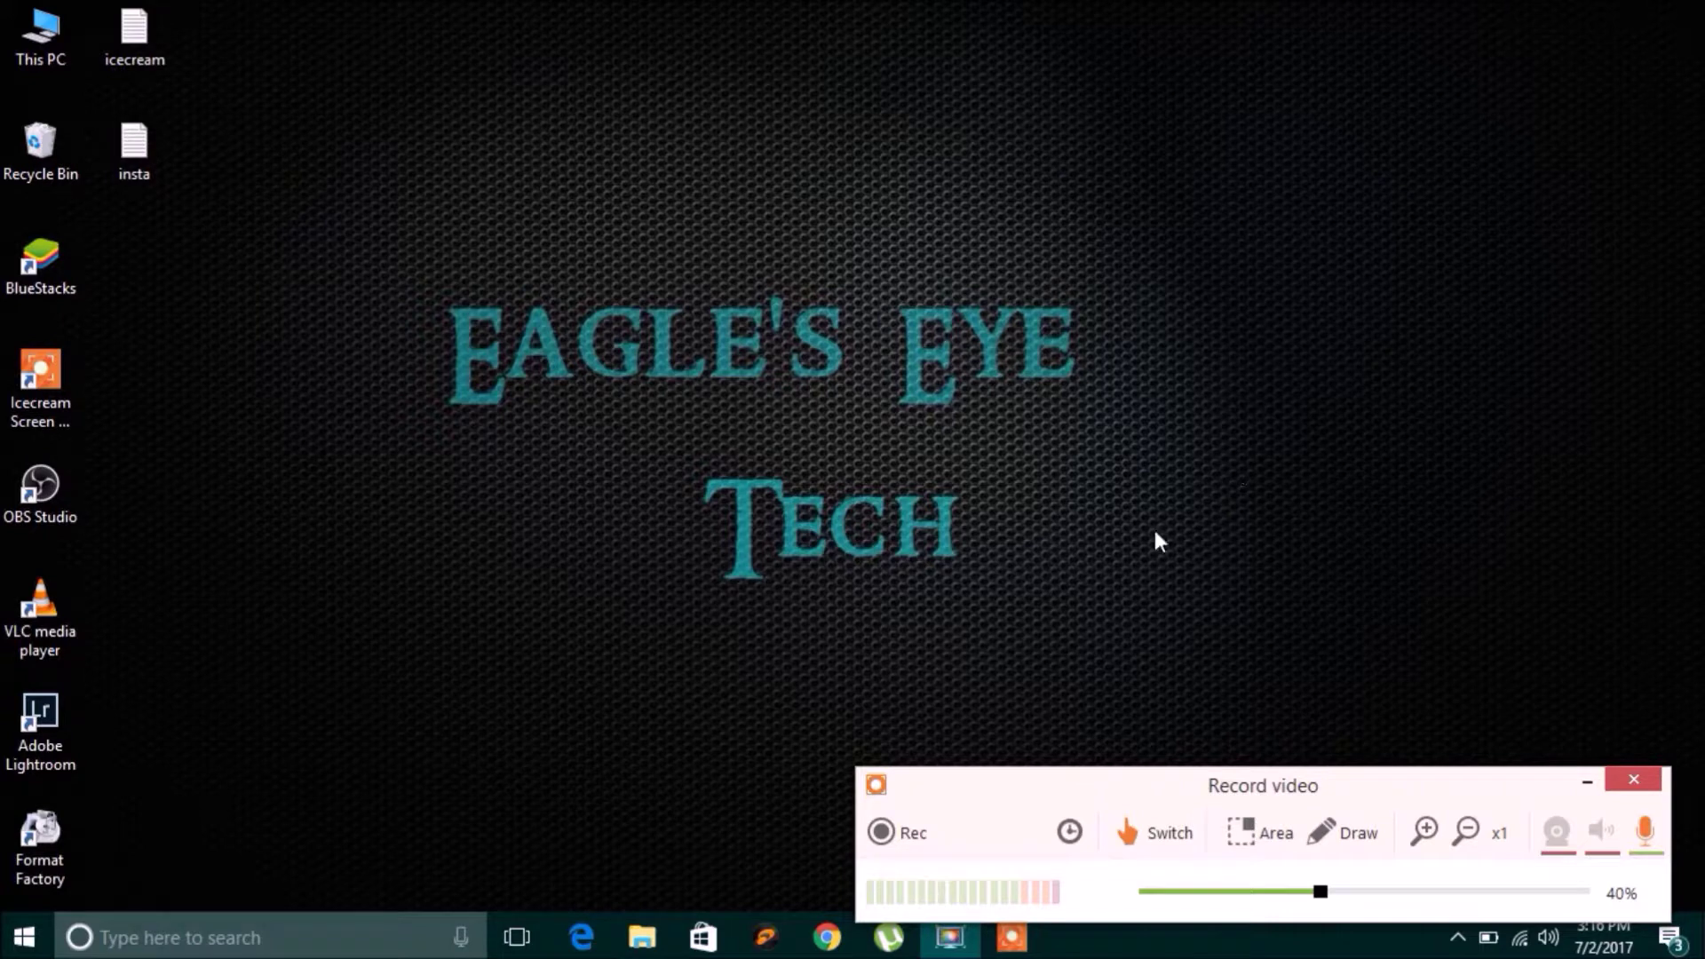
Start full-screen recording, leaving the hotkeys notice enabled before dismissing it
{"action": "left_click", "coordinate": [879, 833]}
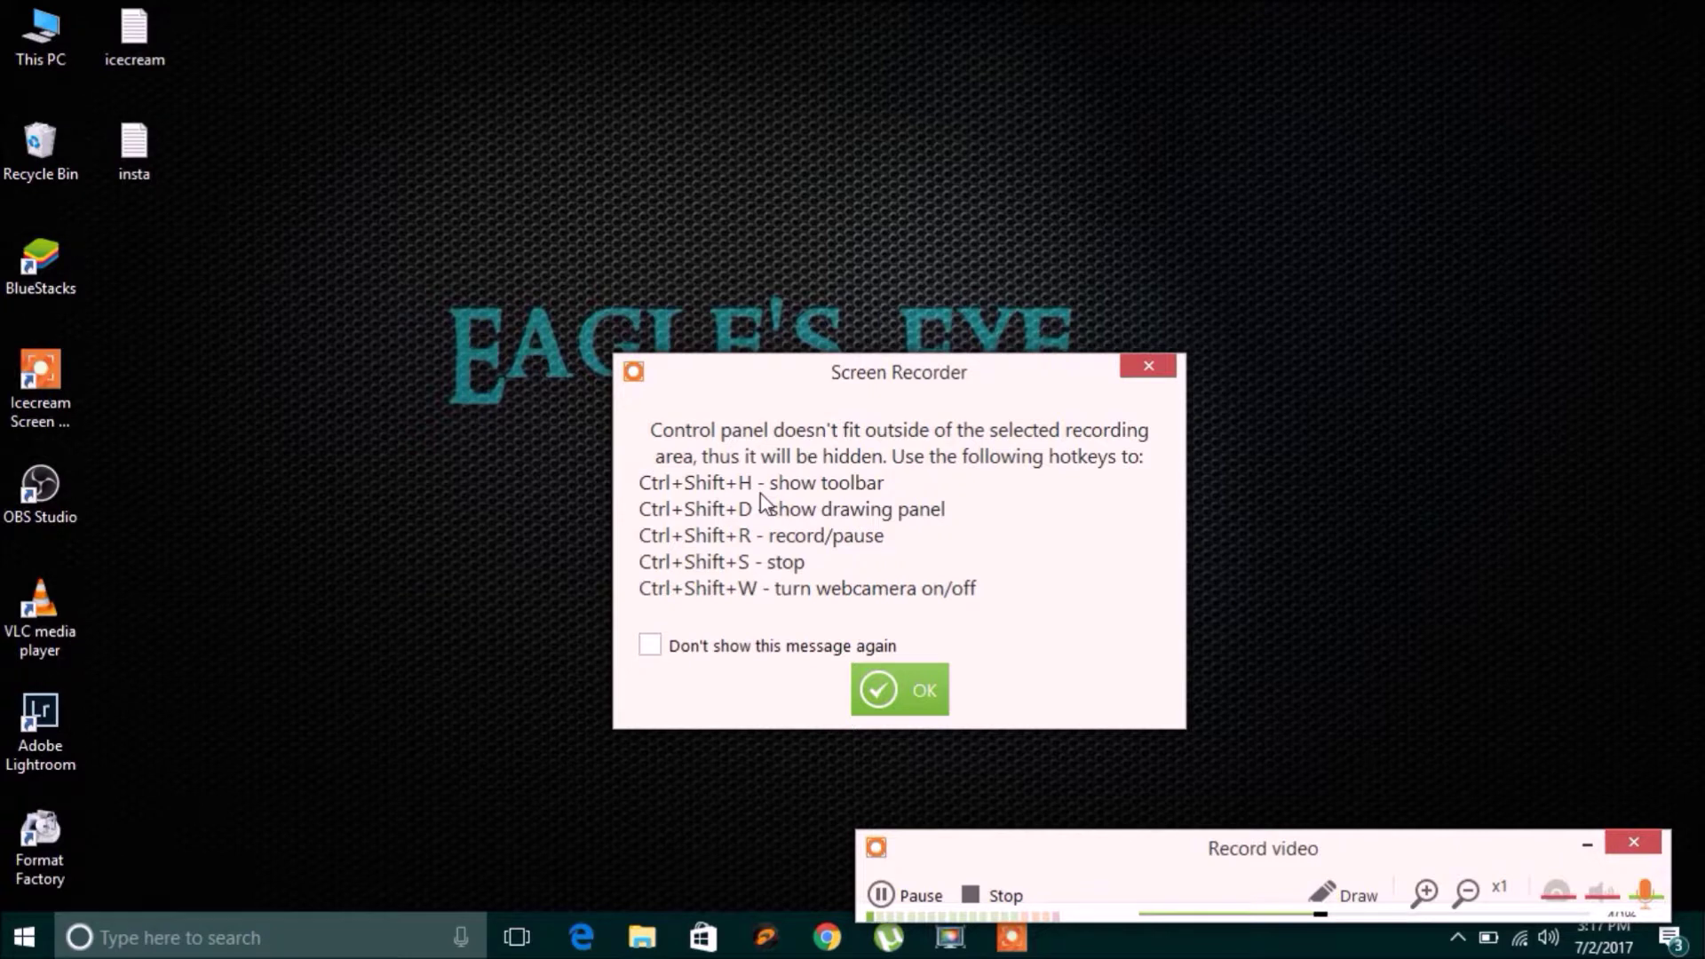
{"action": "left_click", "coordinate": [651, 647]}
{"action": "left_click", "coordinate": [650, 646]}
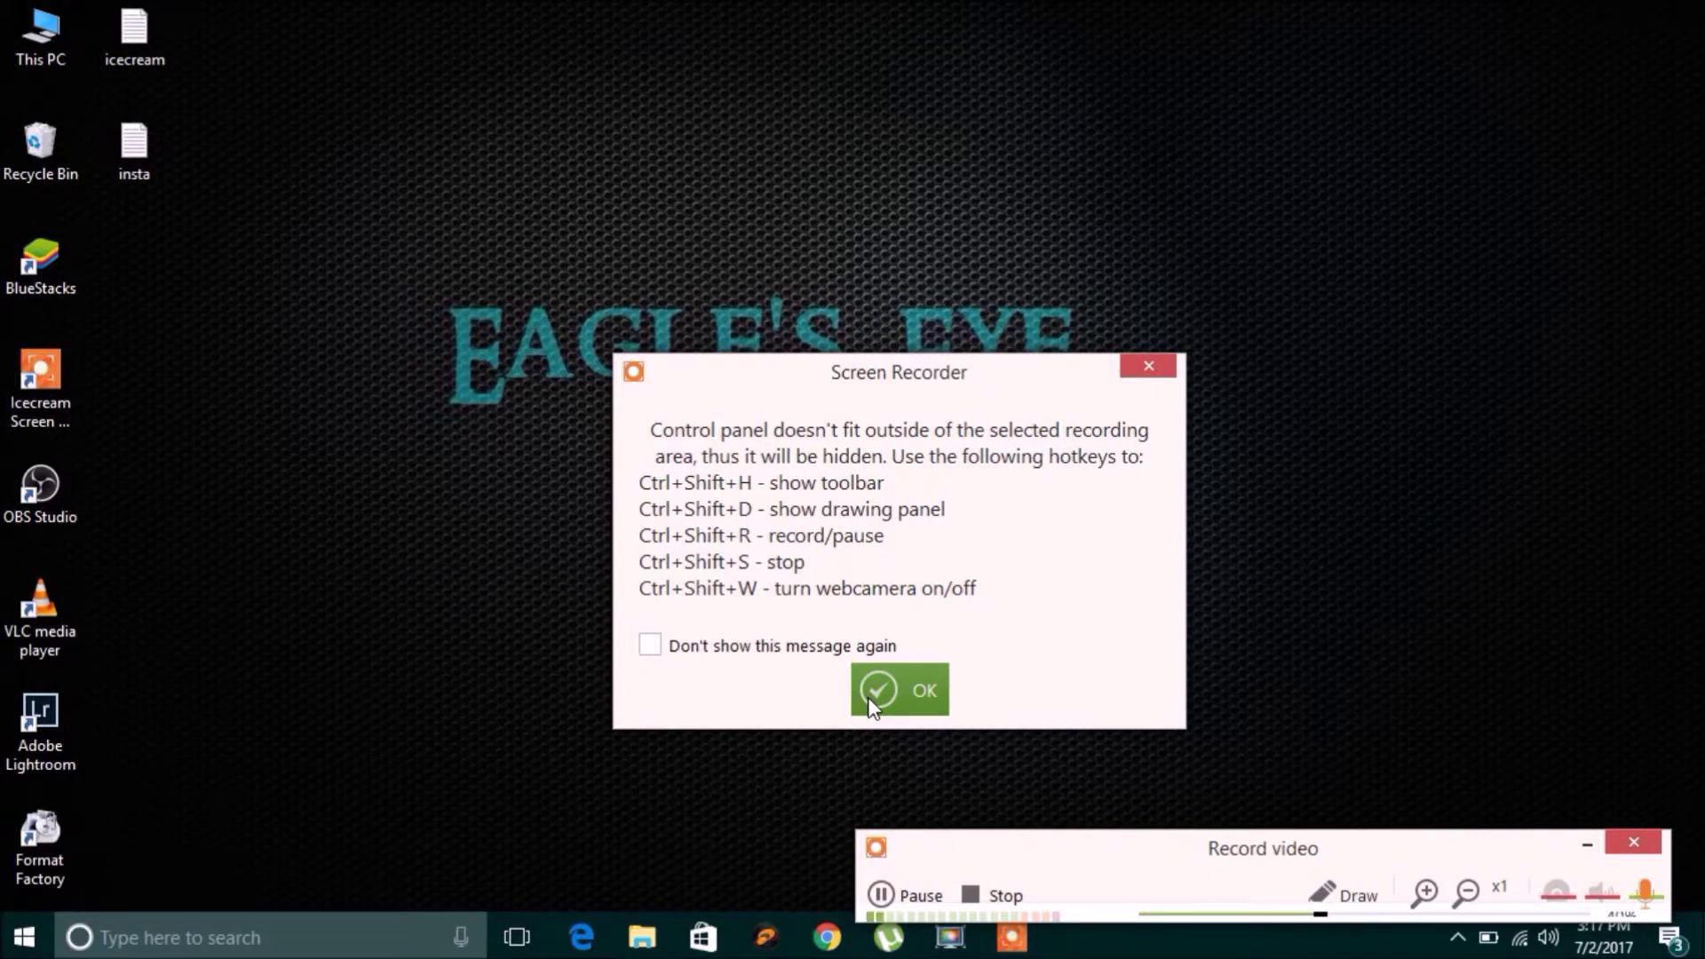
{"action": "left_click", "coordinate": [870, 704]}
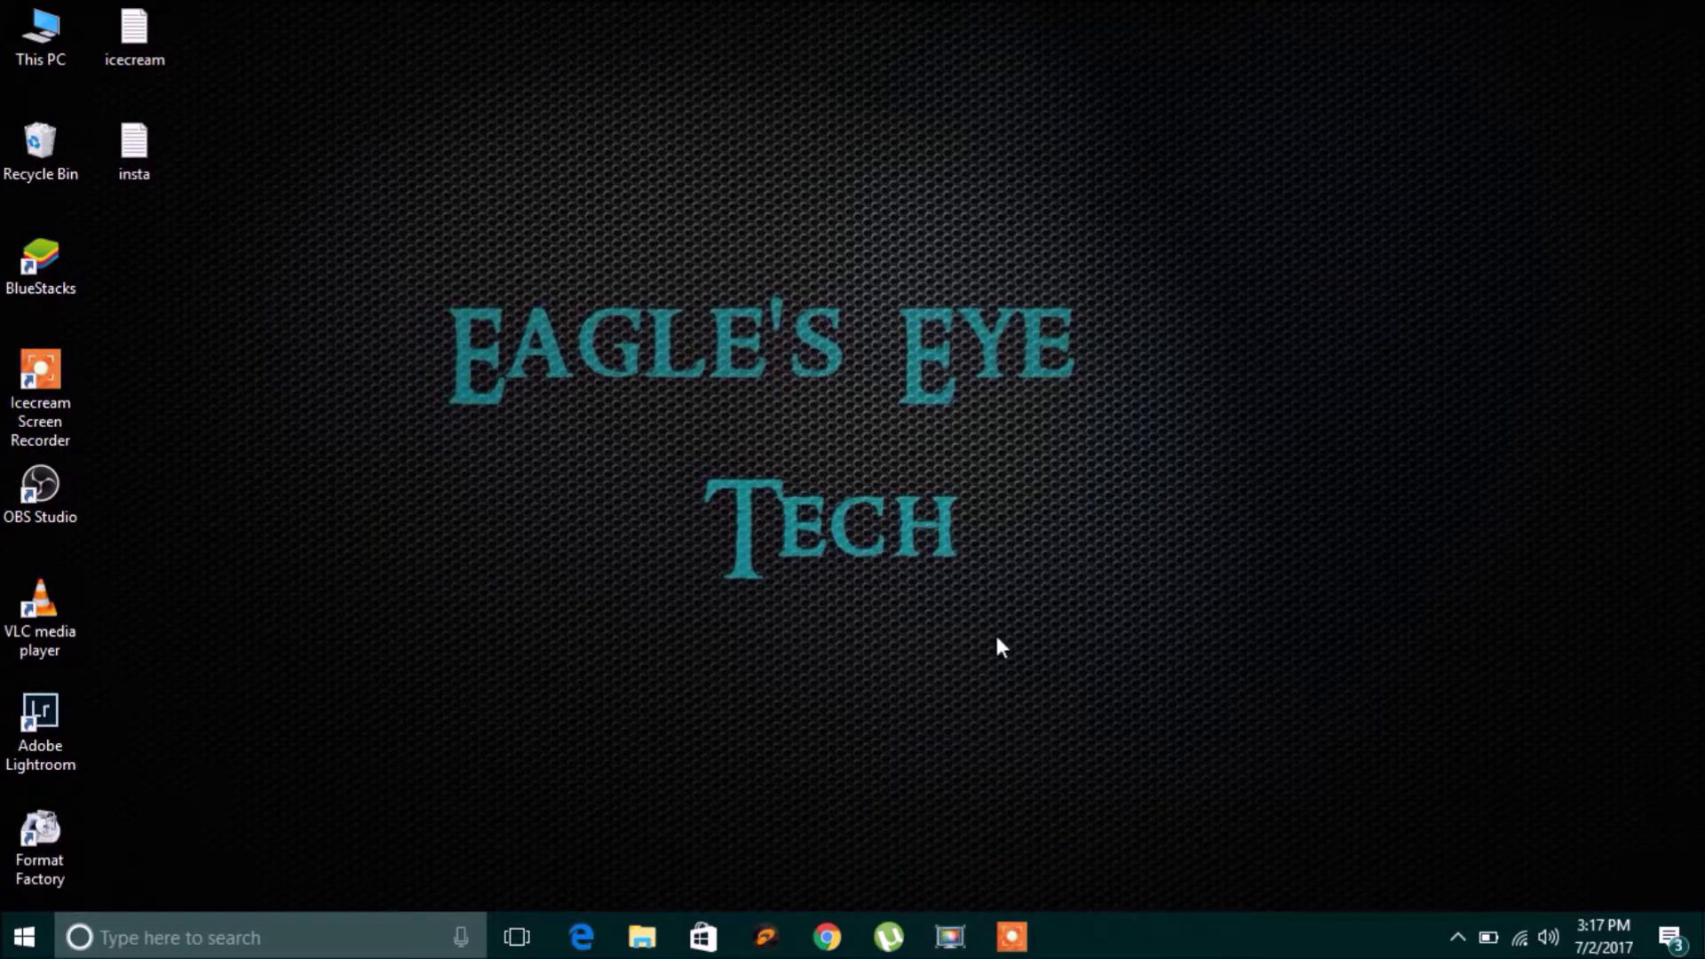
Stop the 13-second recording, save it as eagleseyetech.webm in E:\T-shirt, and go to This PC
{"action": "key", "text": "F7"}
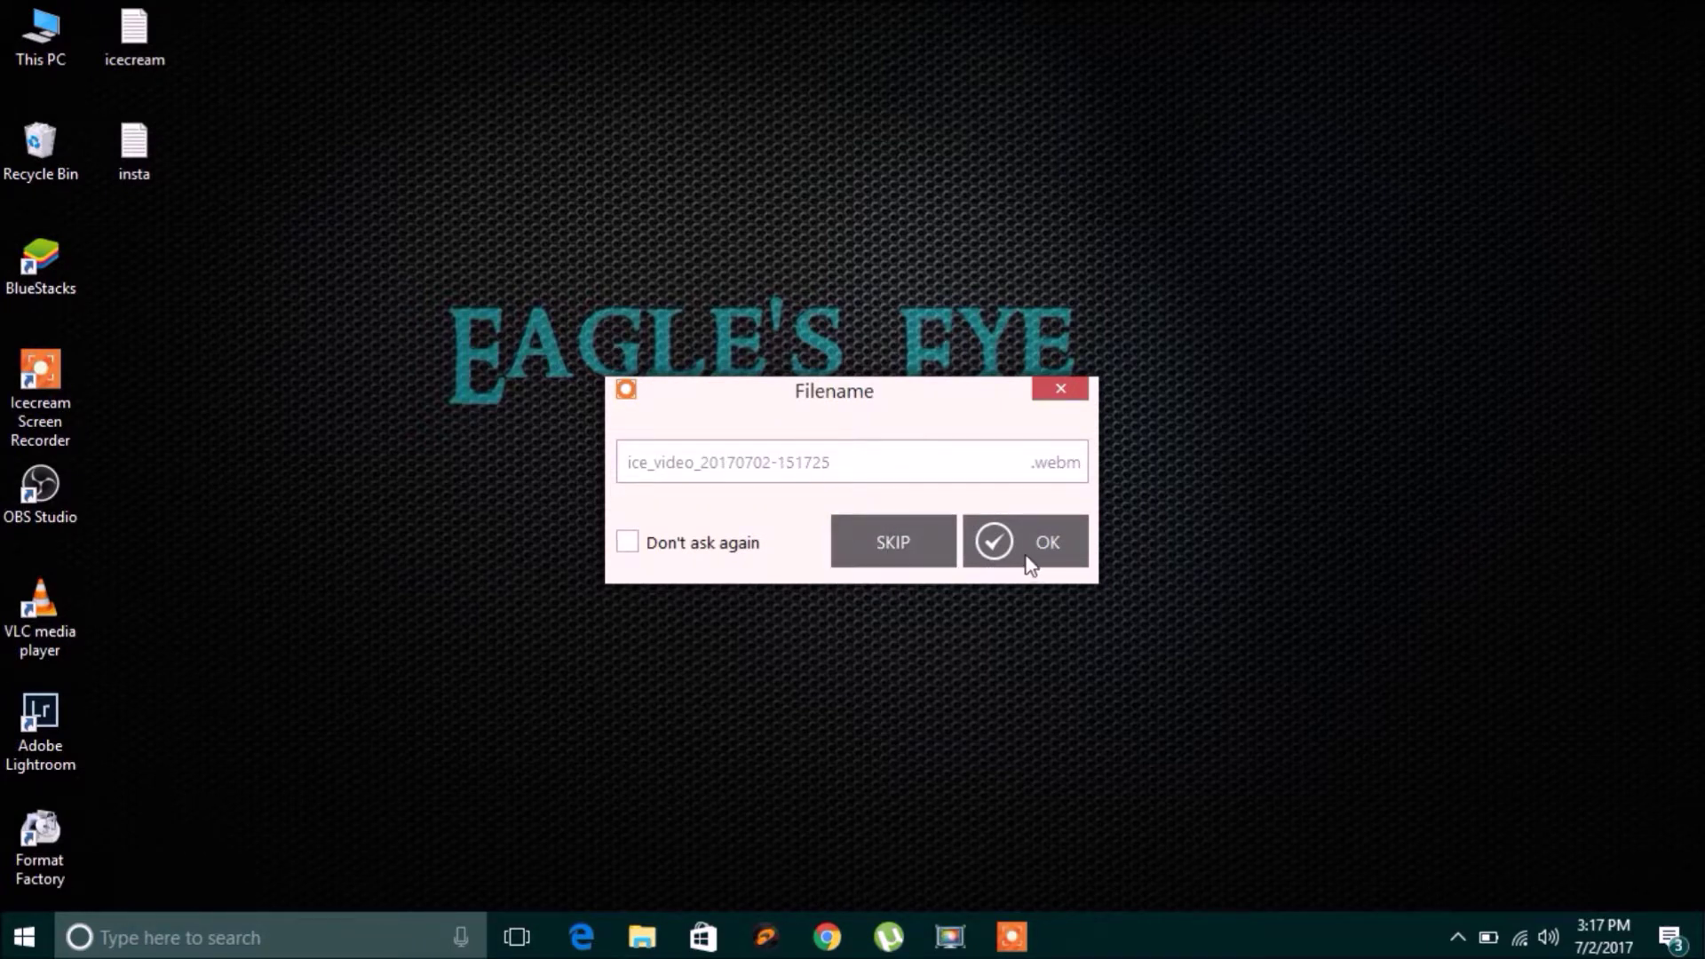
{"action": "left_click", "coordinate": [887, 459]}
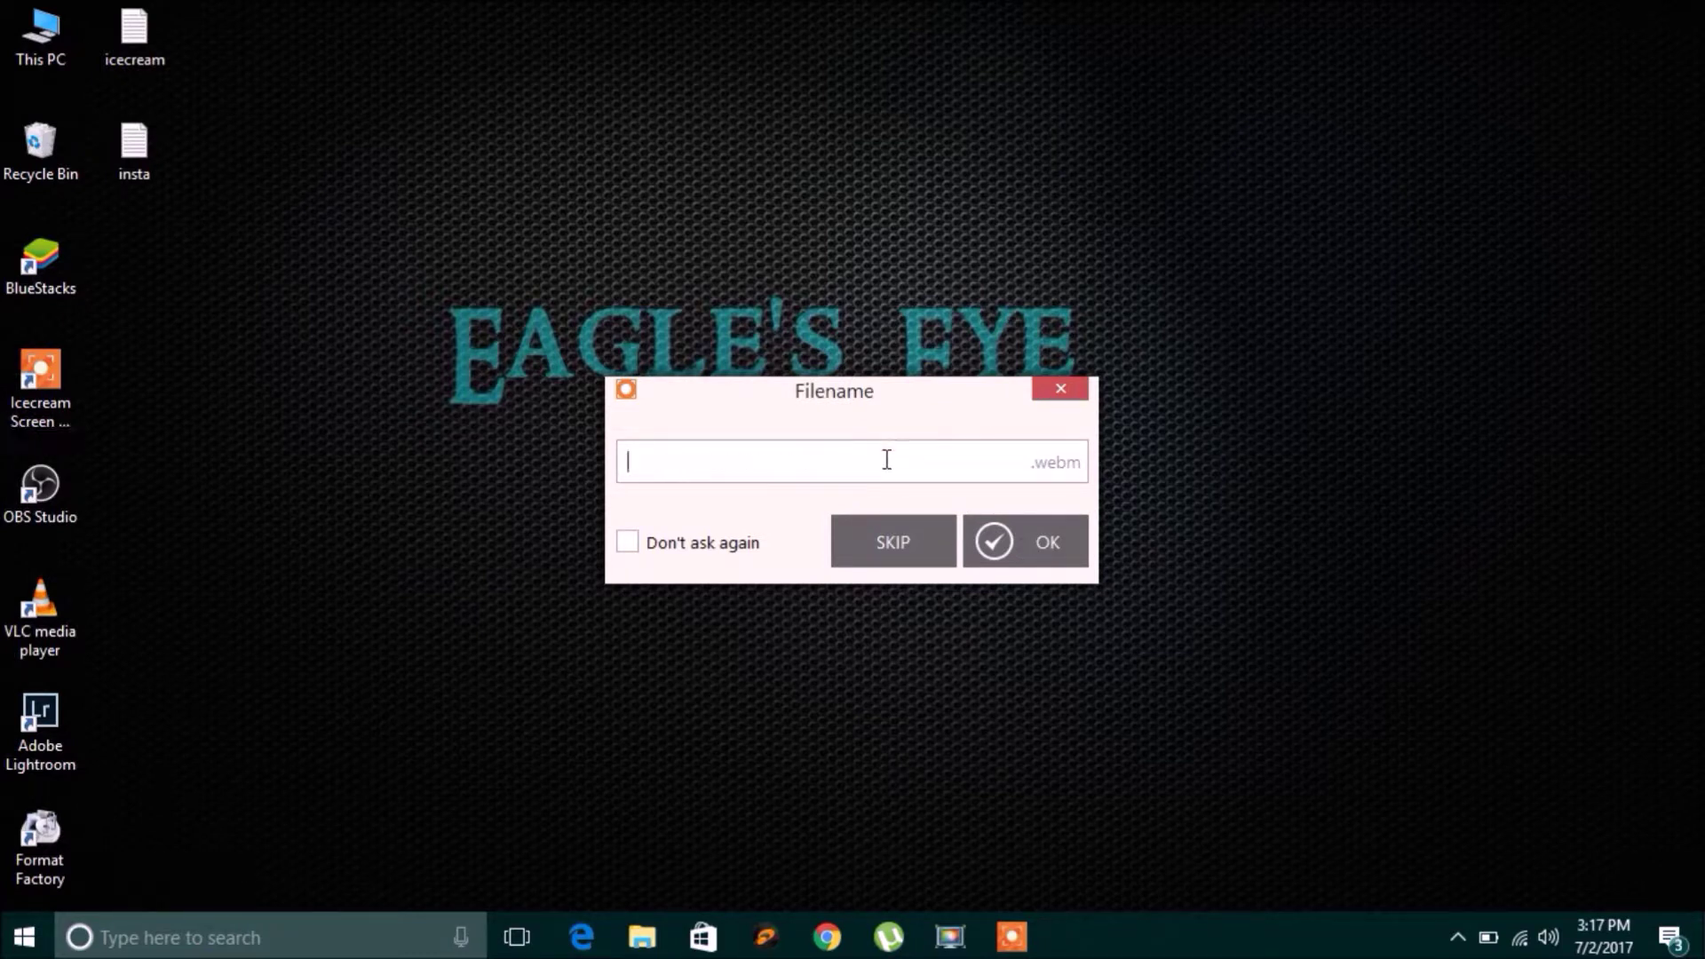
{"action": "type", "text": "ea"}
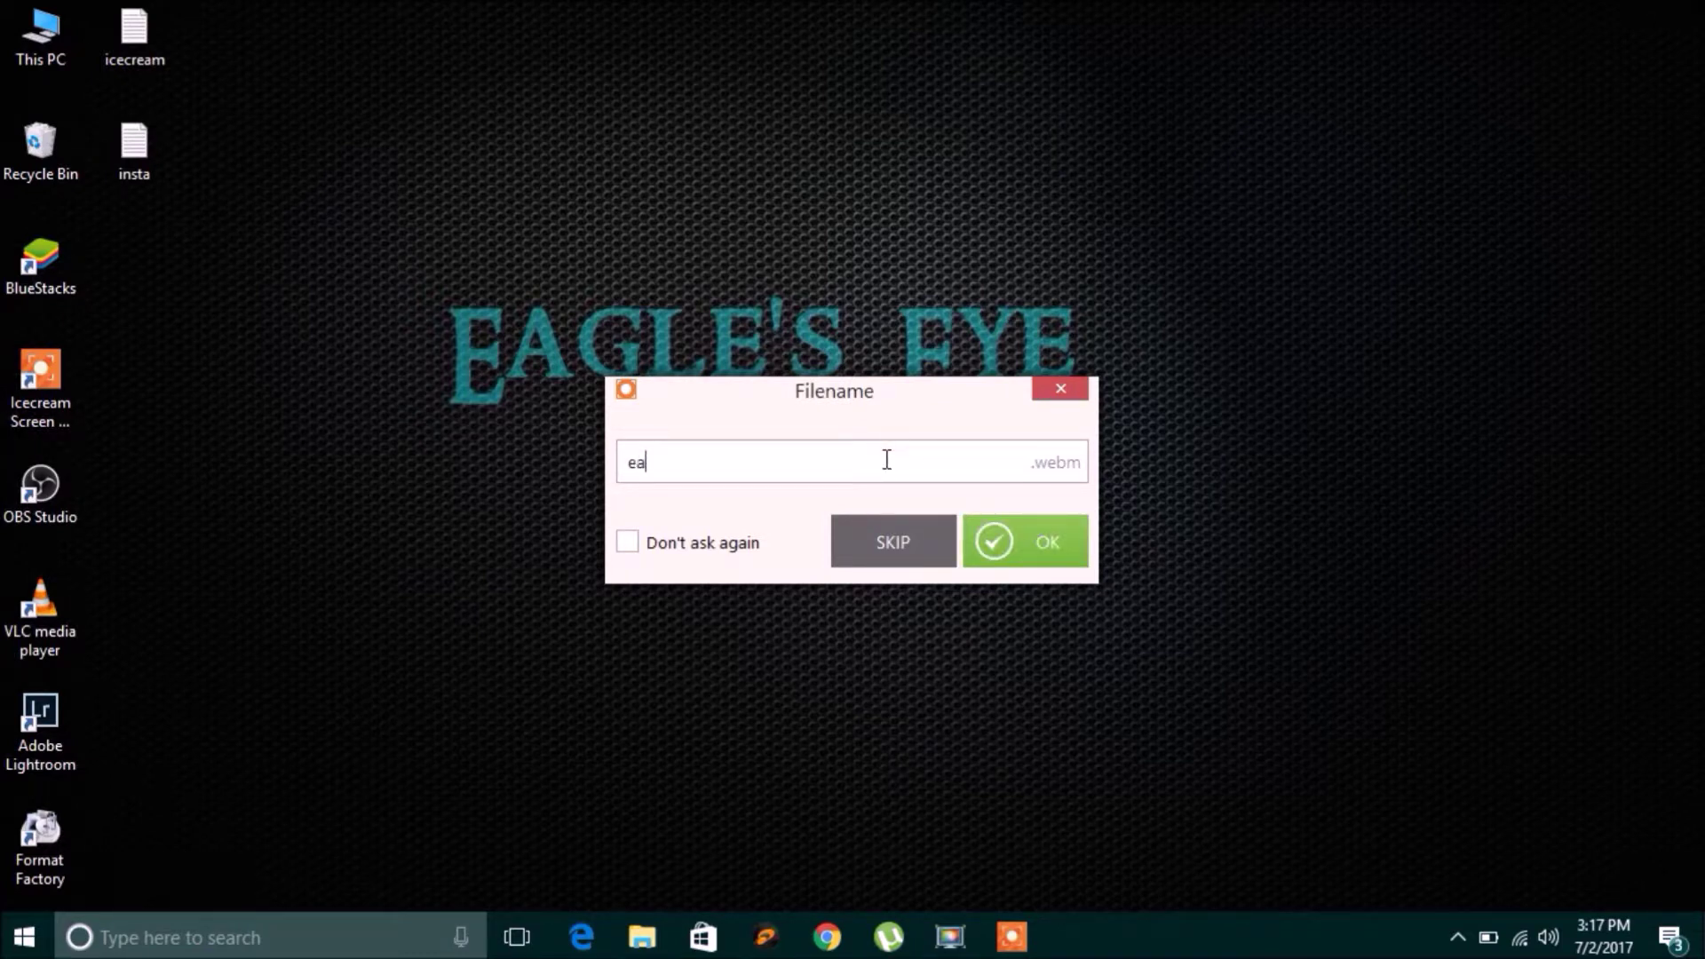
{"action": "type", "text": "glesey"}
{"action": "type", "text": "etech"}
{"action": "left_click", "coordinate": [998, 541]}
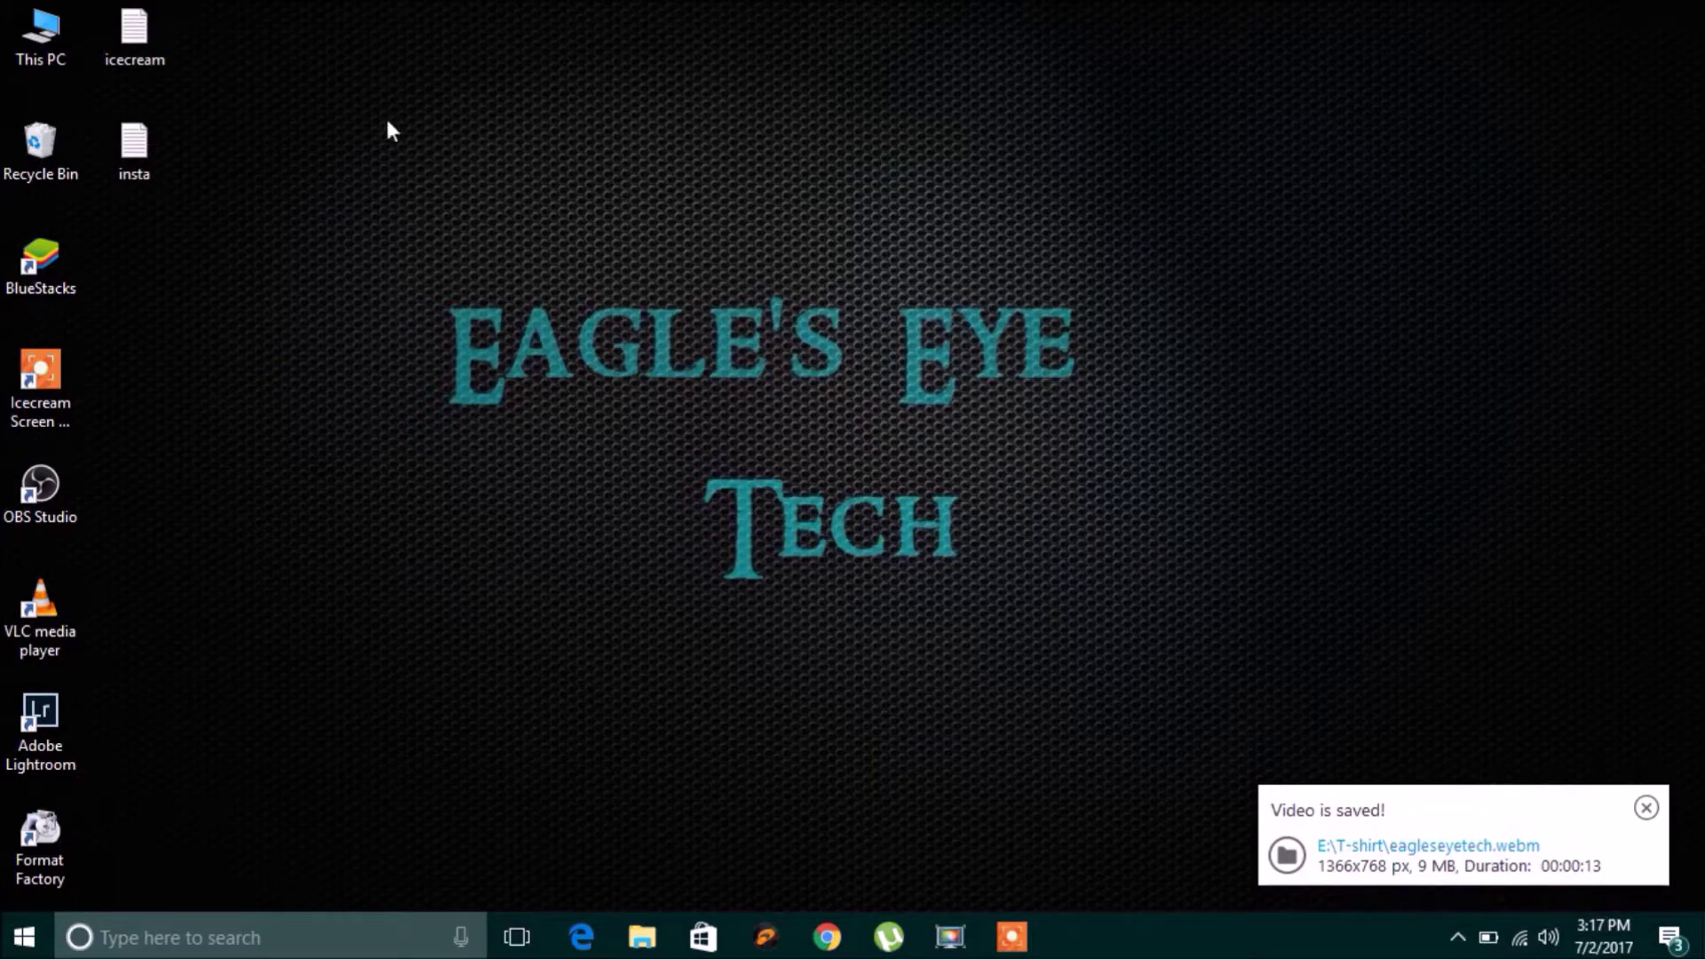
{"action": "double_click", "coordinate": [56, 41]}
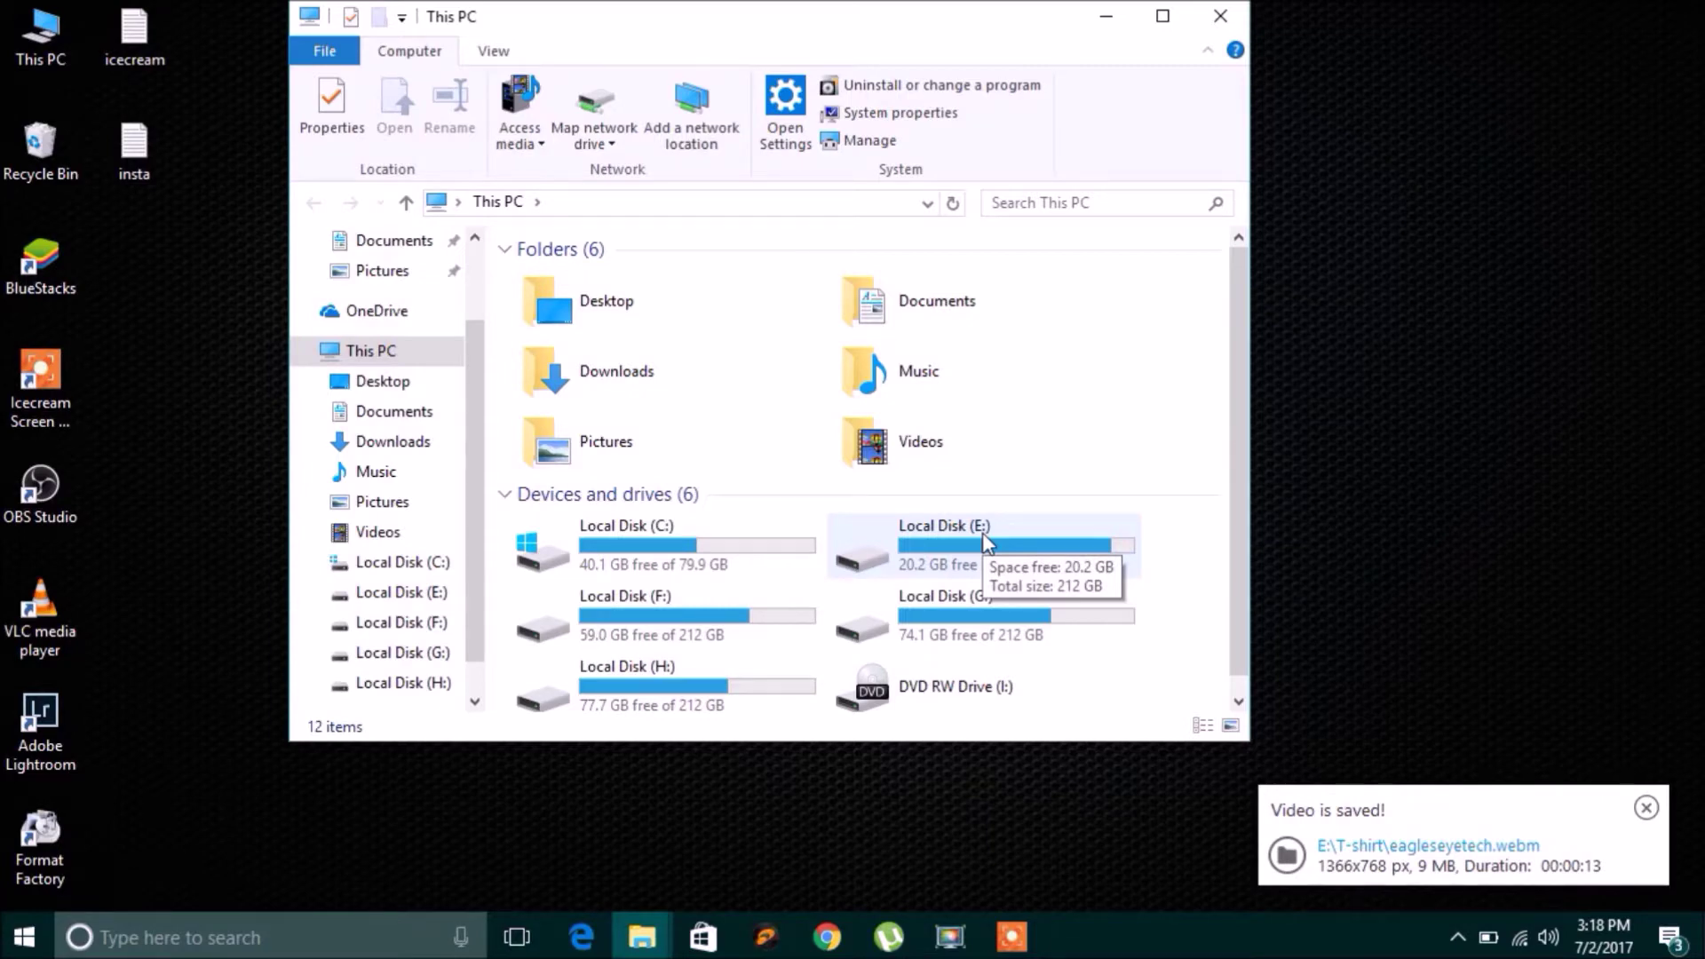
Copy eagleseyetech.webm from E:\T-shirt to the desktop and play it in VLC
{"action": "double_click", "coordinate": [984, 539]}
{"action": "double_click", "coordinate": [880, 482]}
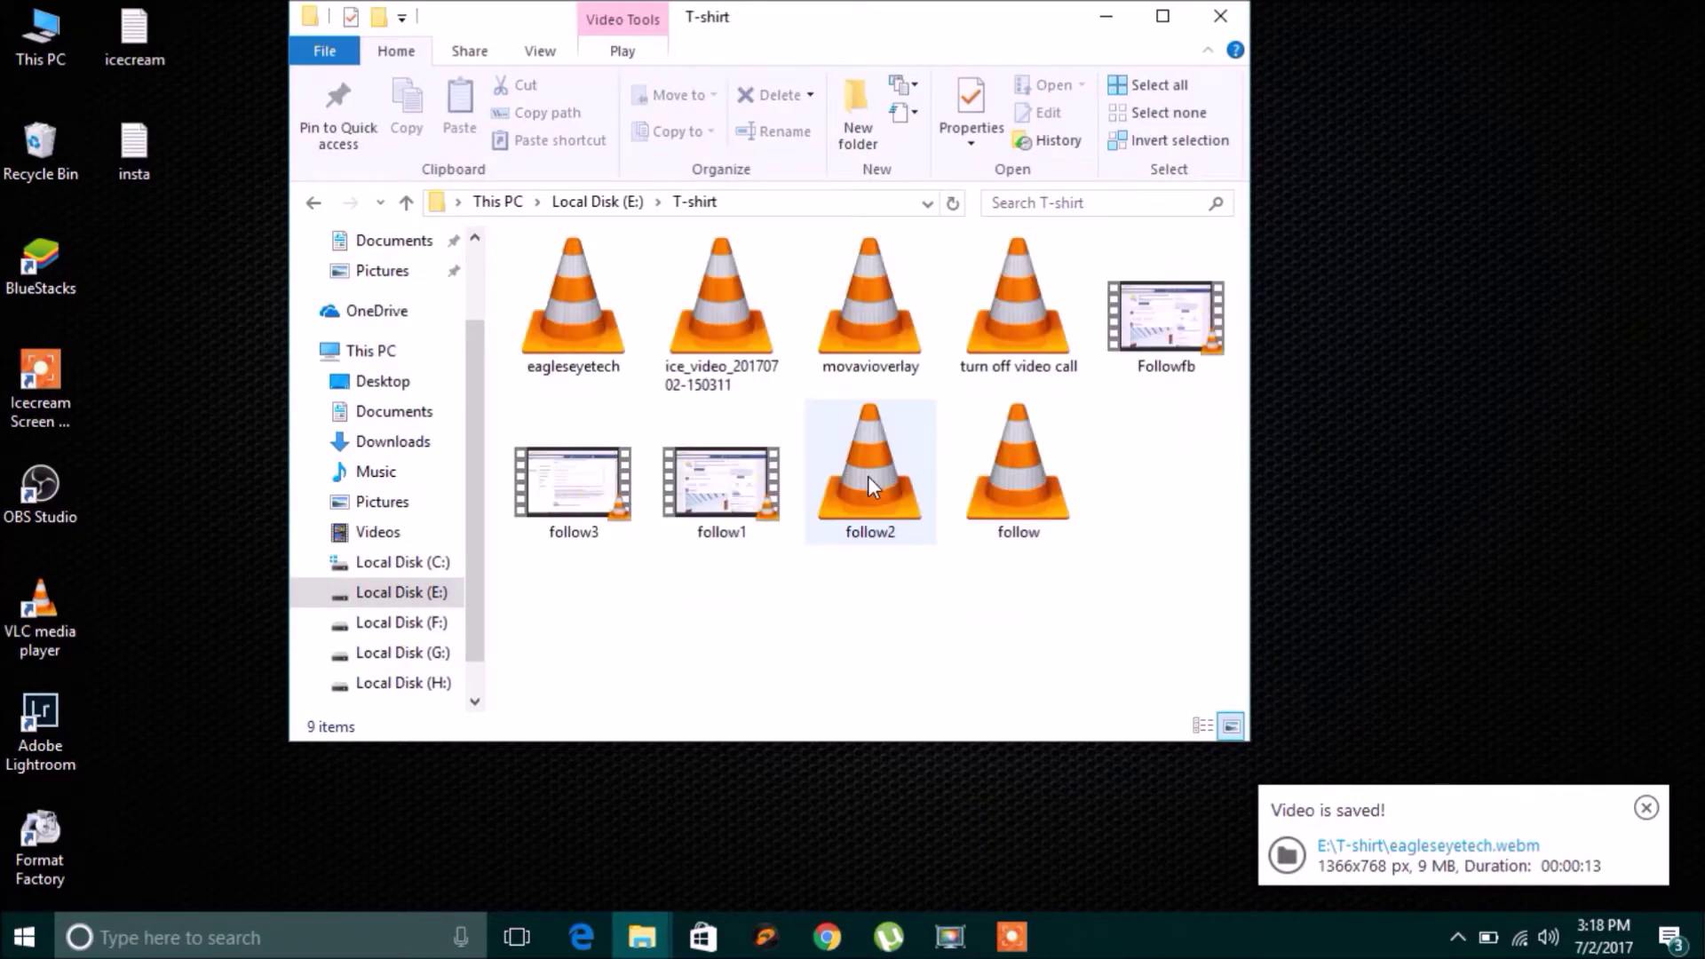
{"action": "left_click", "coordinate": [608, 307]}
{"action": "left_click", "coordinate": [1432, 325]}
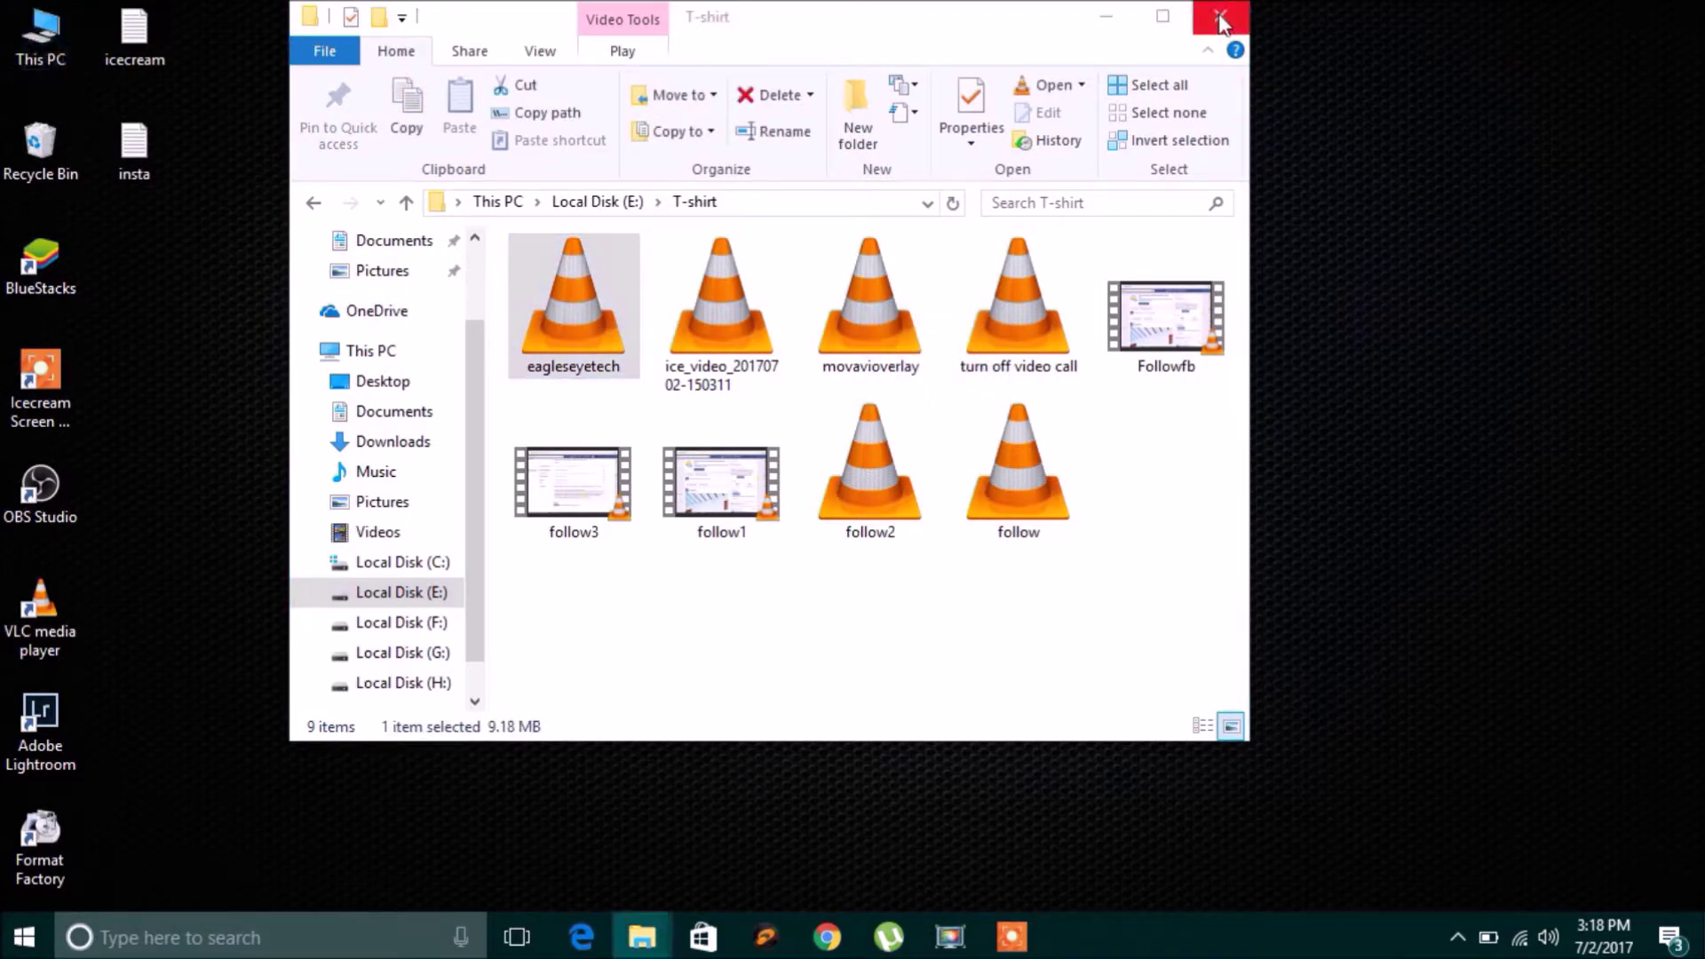
{"action": "left_click_drag", "start_coordinate": [539, 260], "coordinate": [134, 266]}
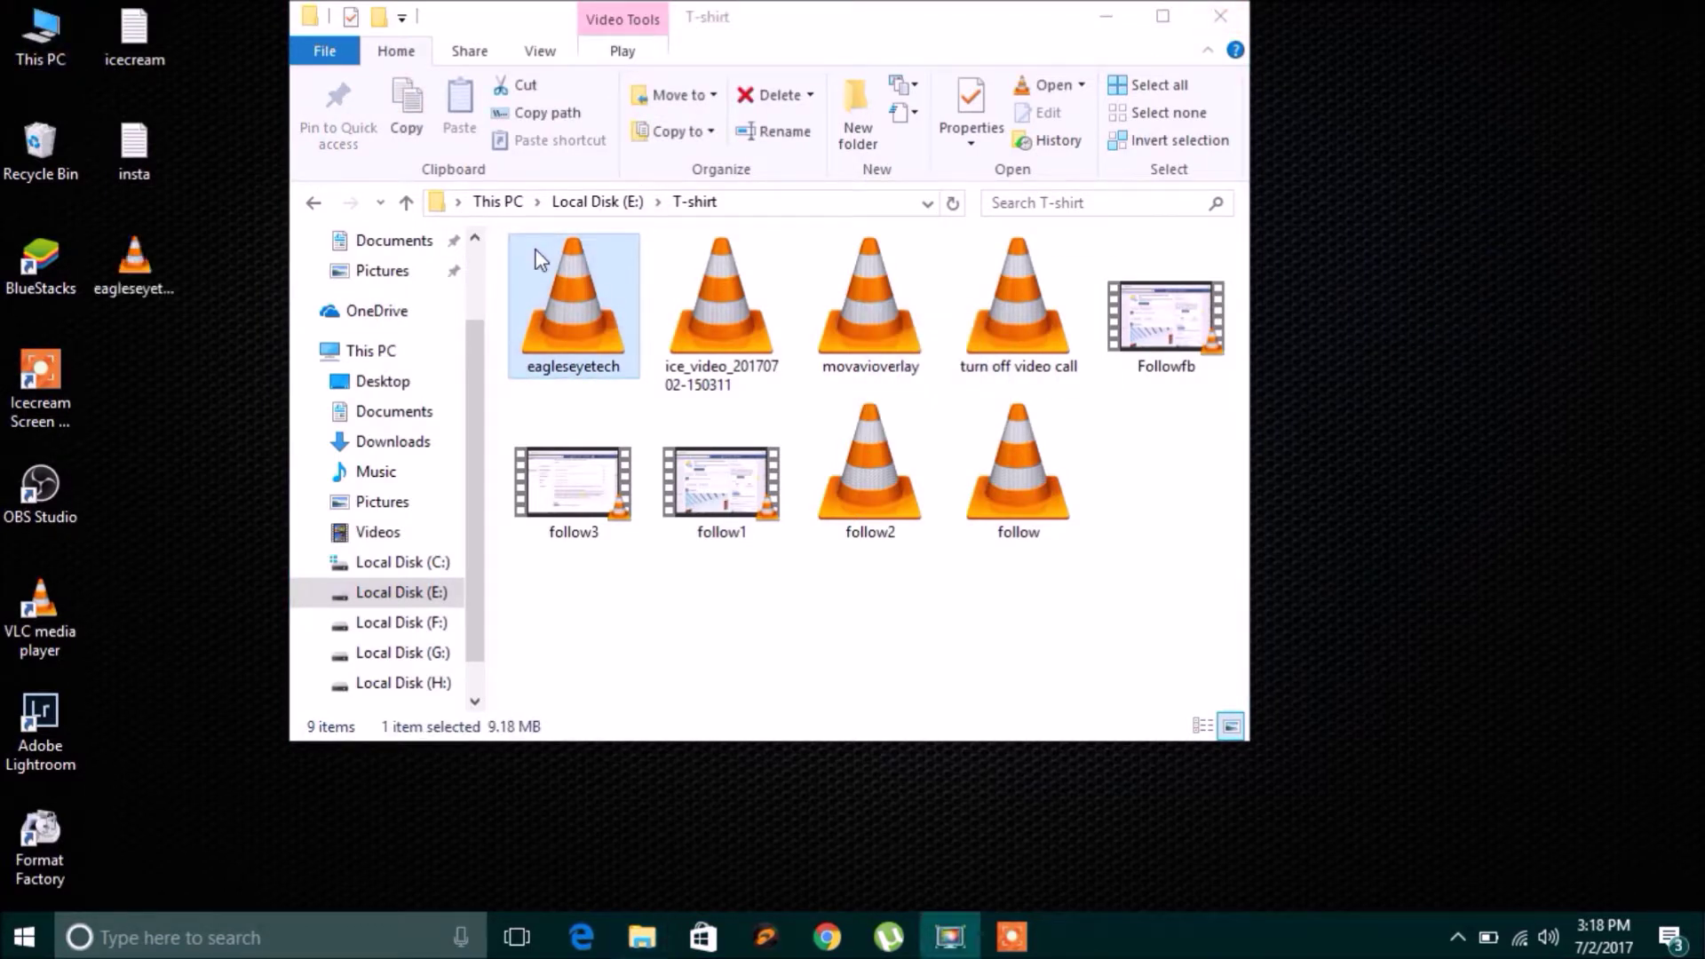
{"action": "left_click", "coordinate": [1221, 16]}
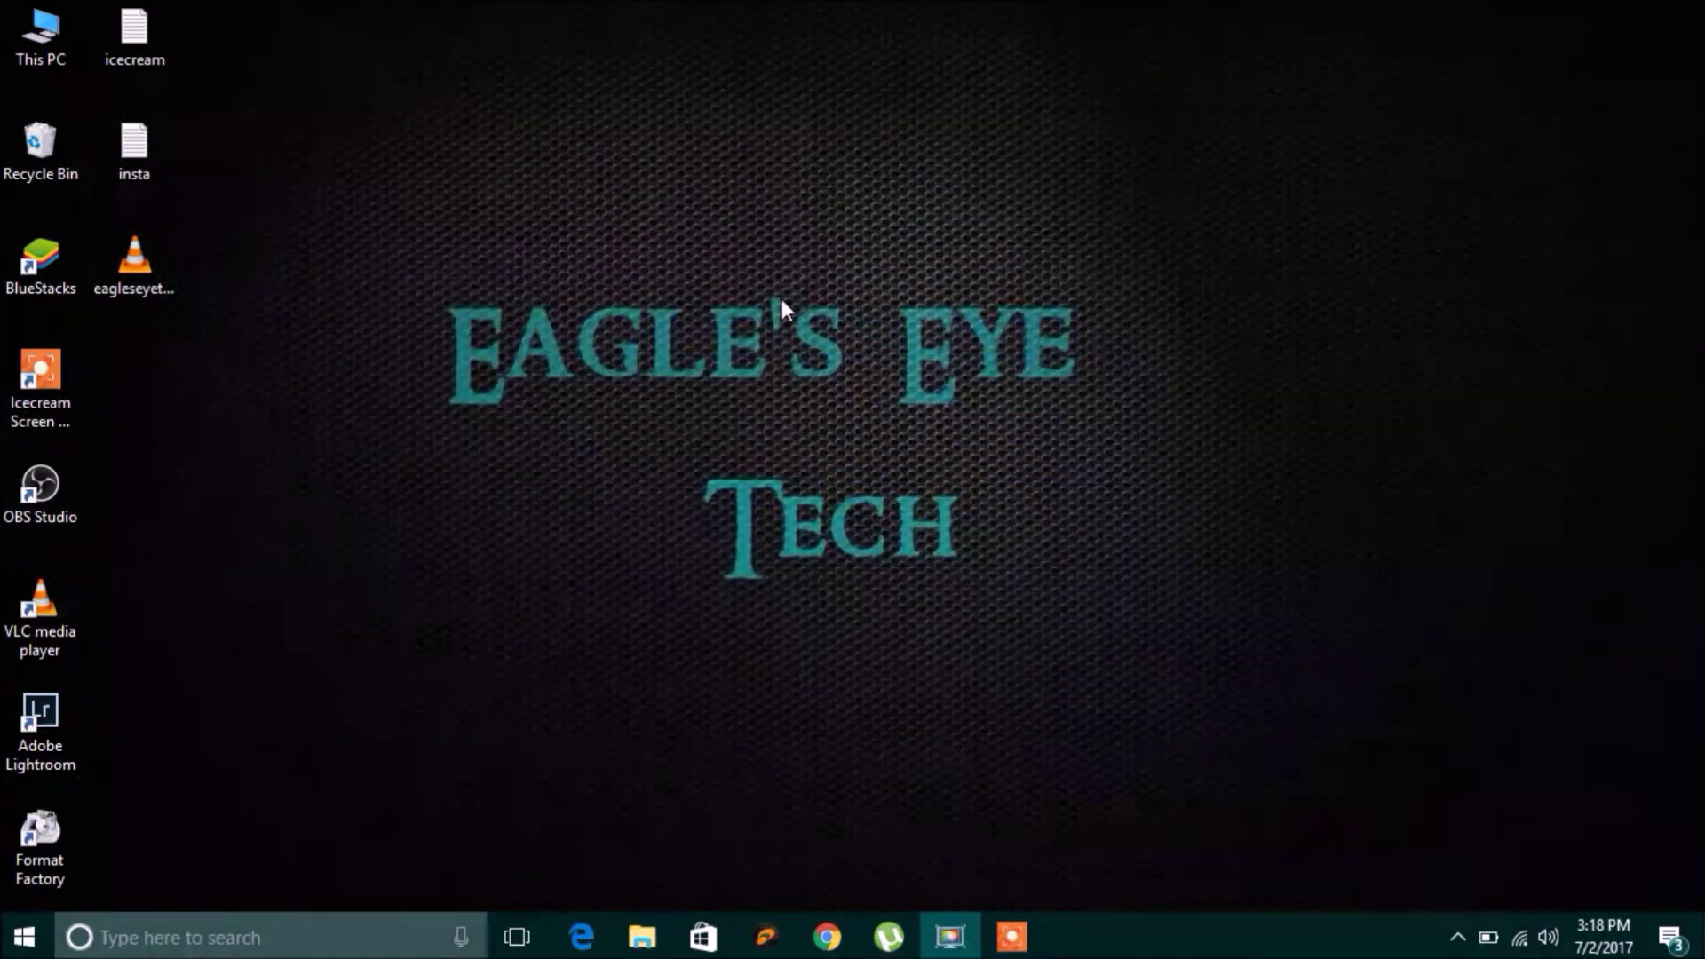
{"action": "double_click", "coordinate": [120, 271]}
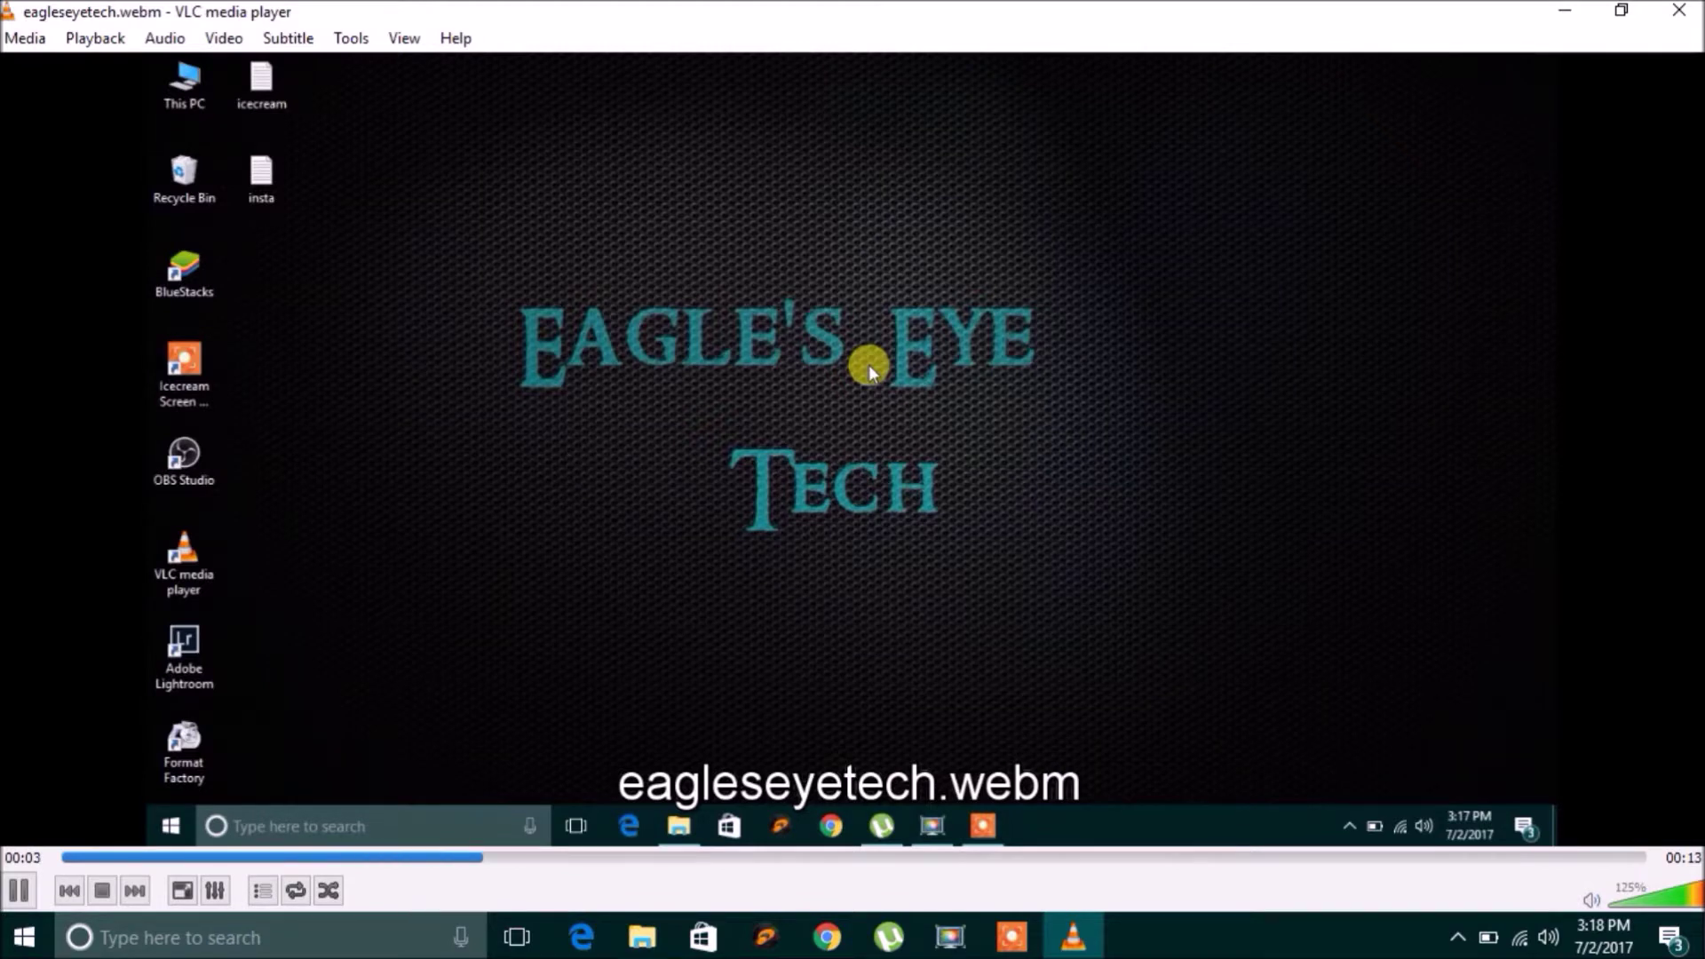
{"action": "key", "text": "space"}
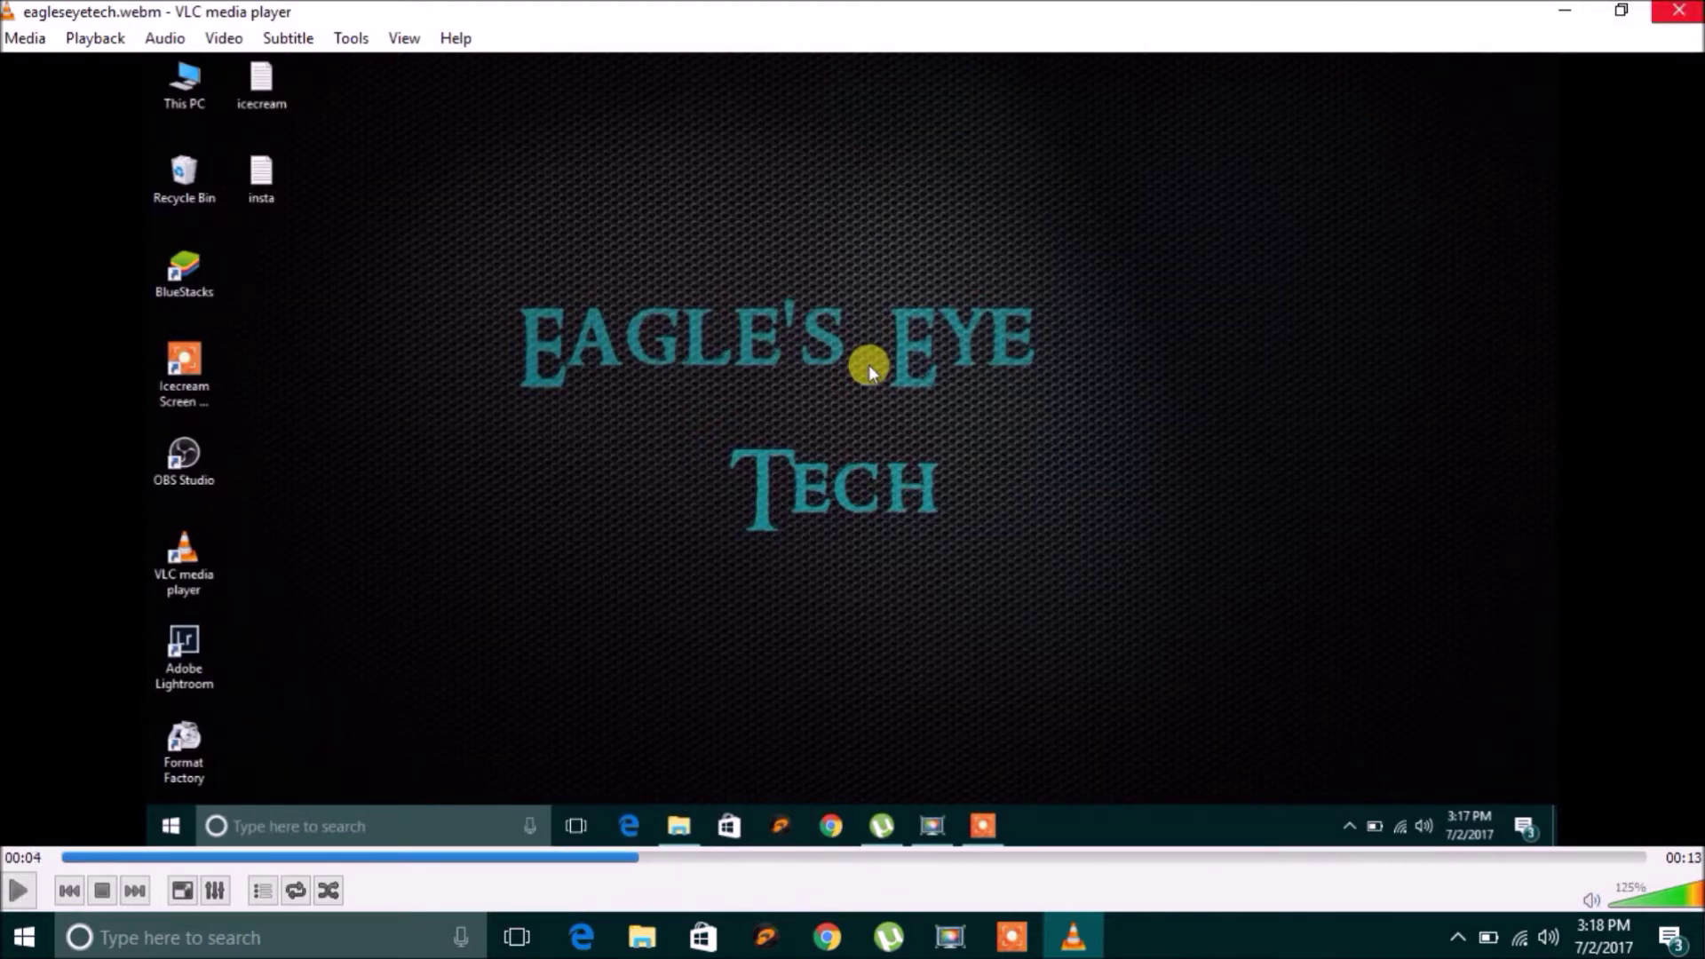
{"action": "left_click", "coordinate": [1678, 10]}
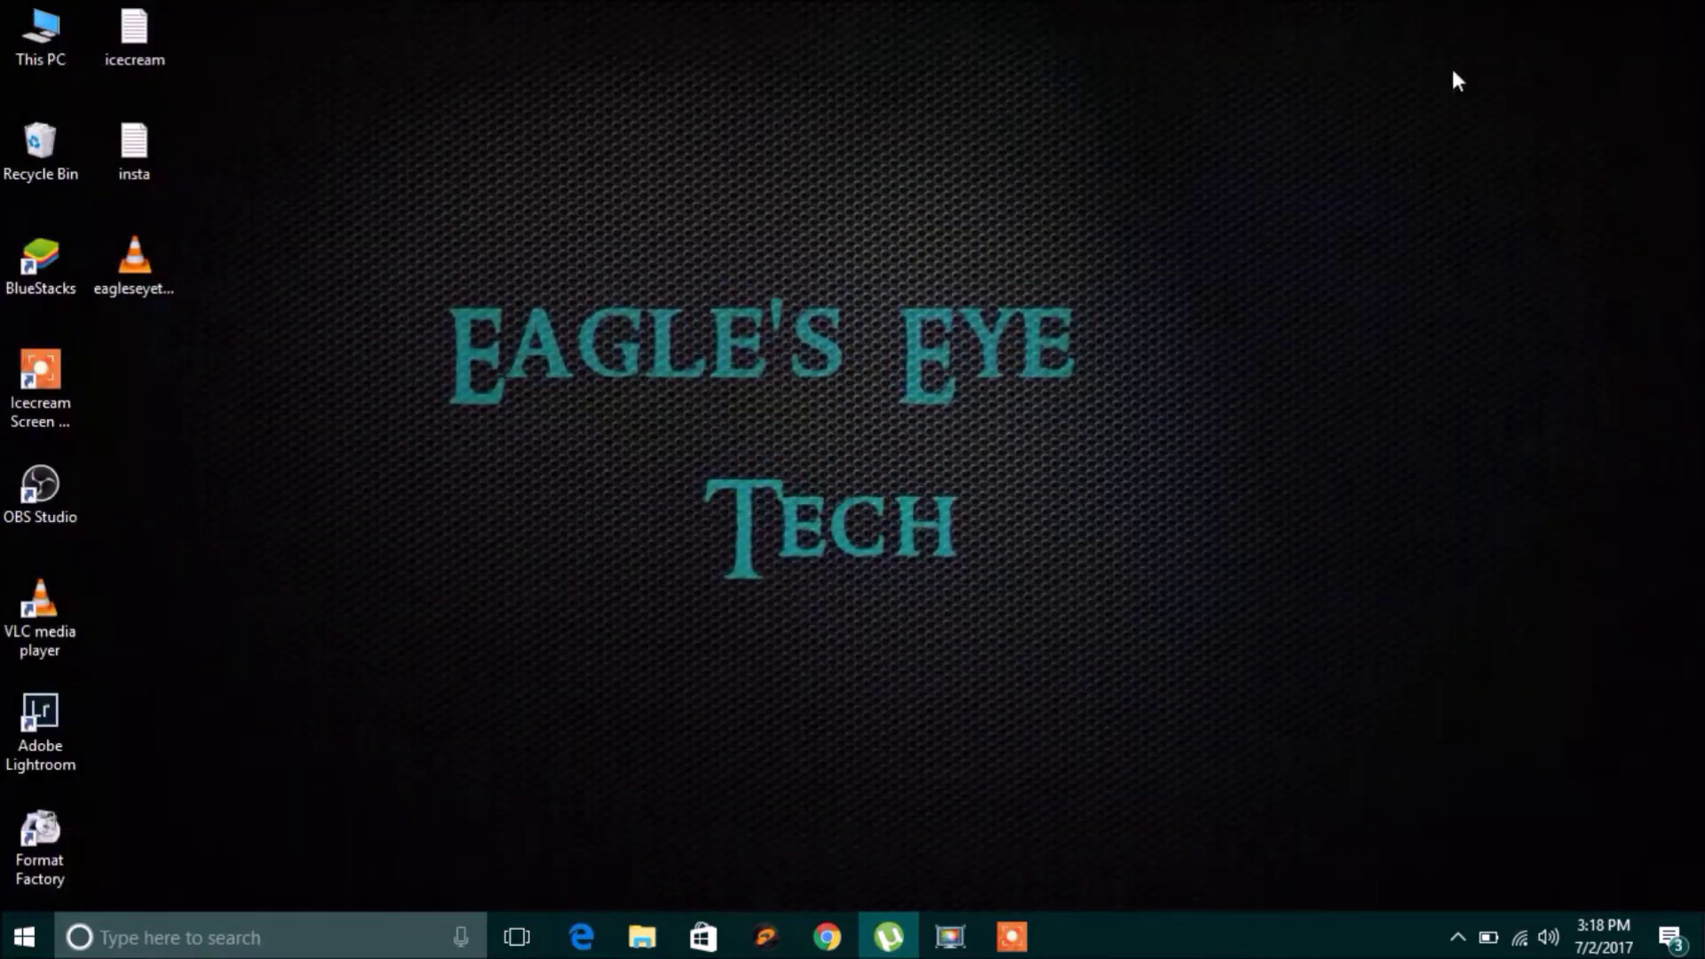
{"action": "left_click", "coordinate": [1012, 935]}
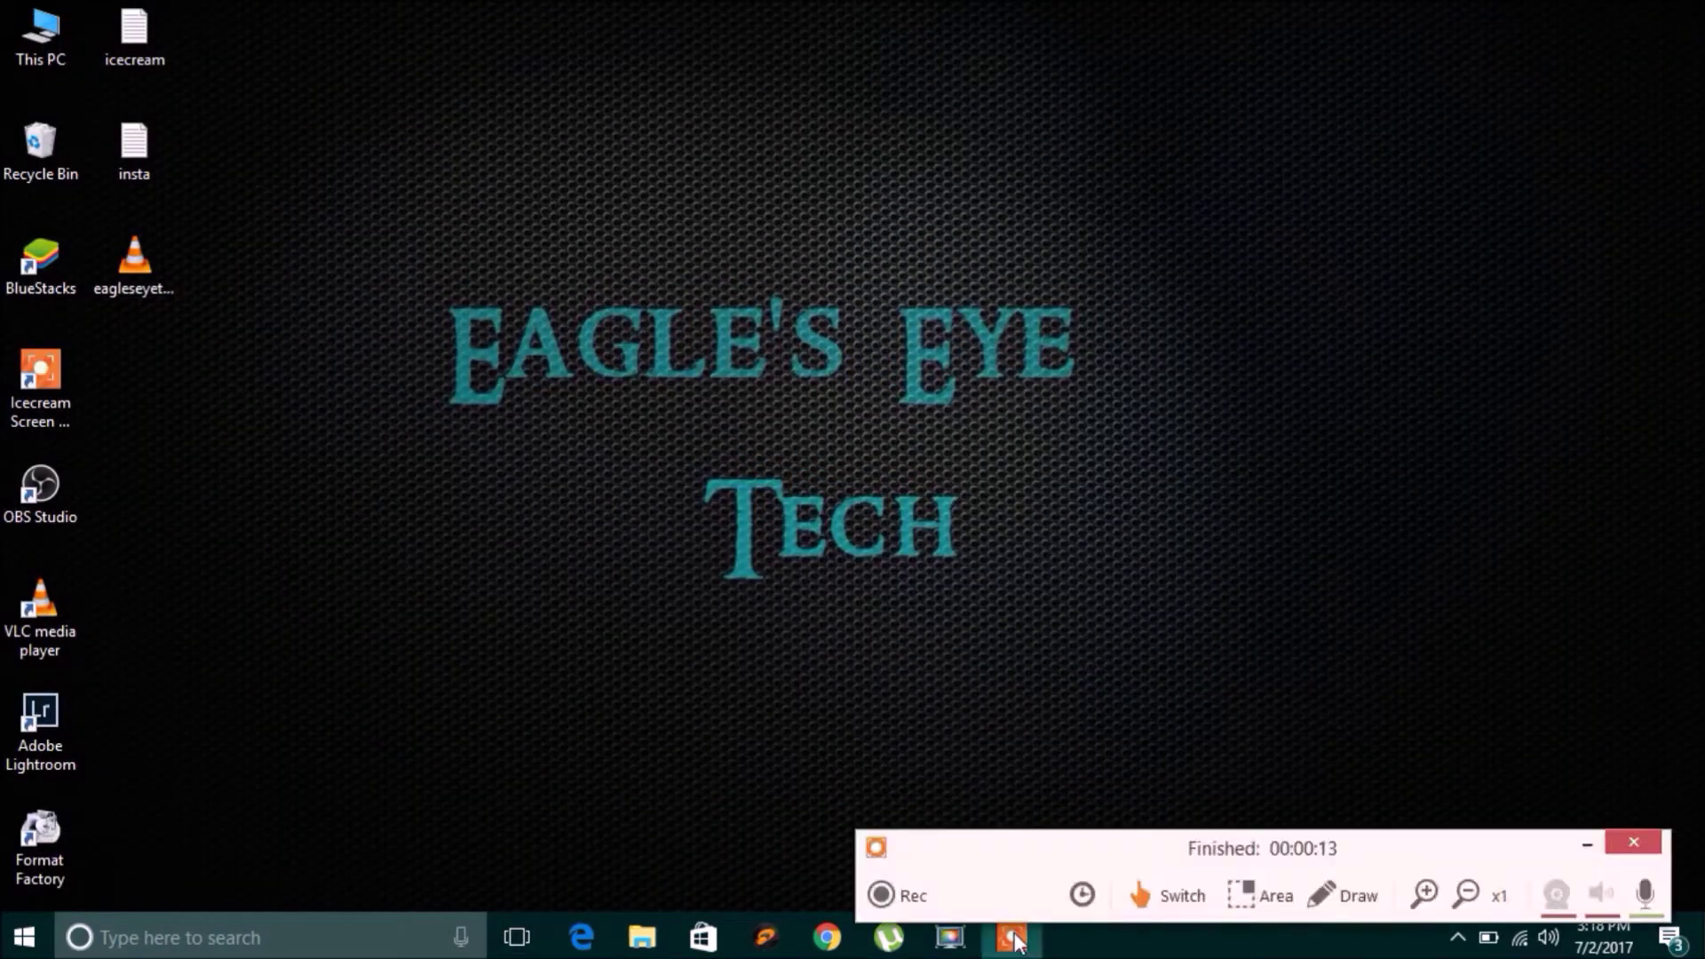
Review the capture area choices in the main window, then go to Icecream's System settings
{"action": "left_click", "coordinate": [1649, 840]}
{"action": "left_click", "coordinate": [533, 255]}
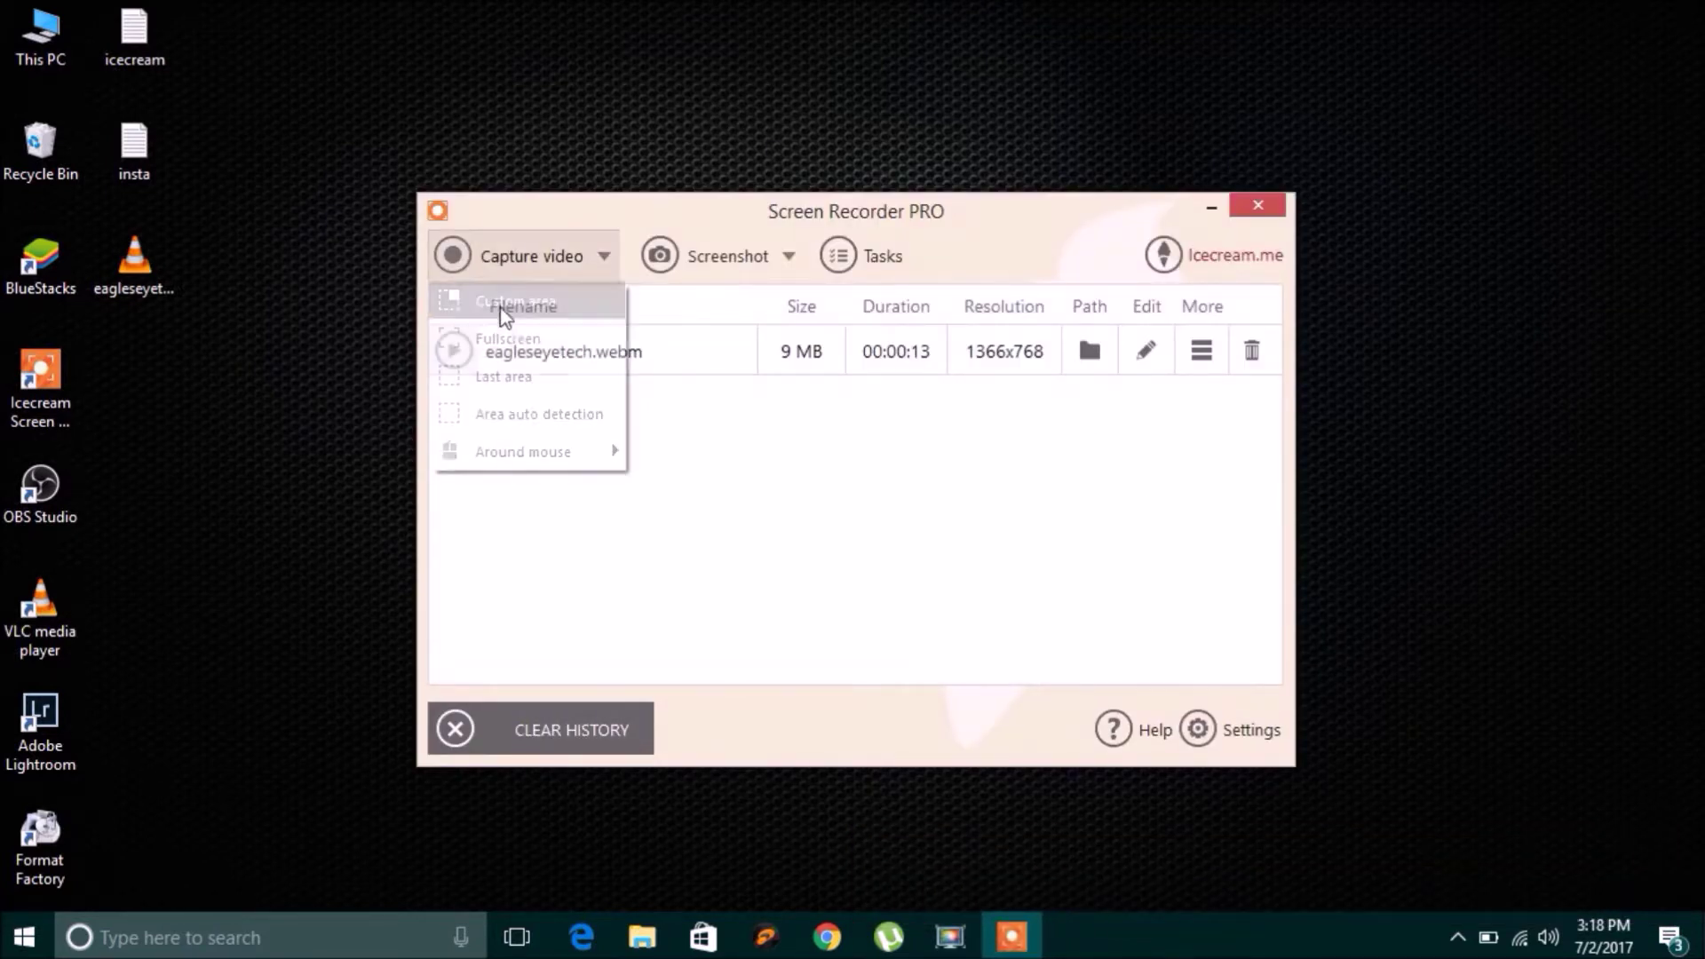
{"action": "left_click", "coordinate": [616, 493]}
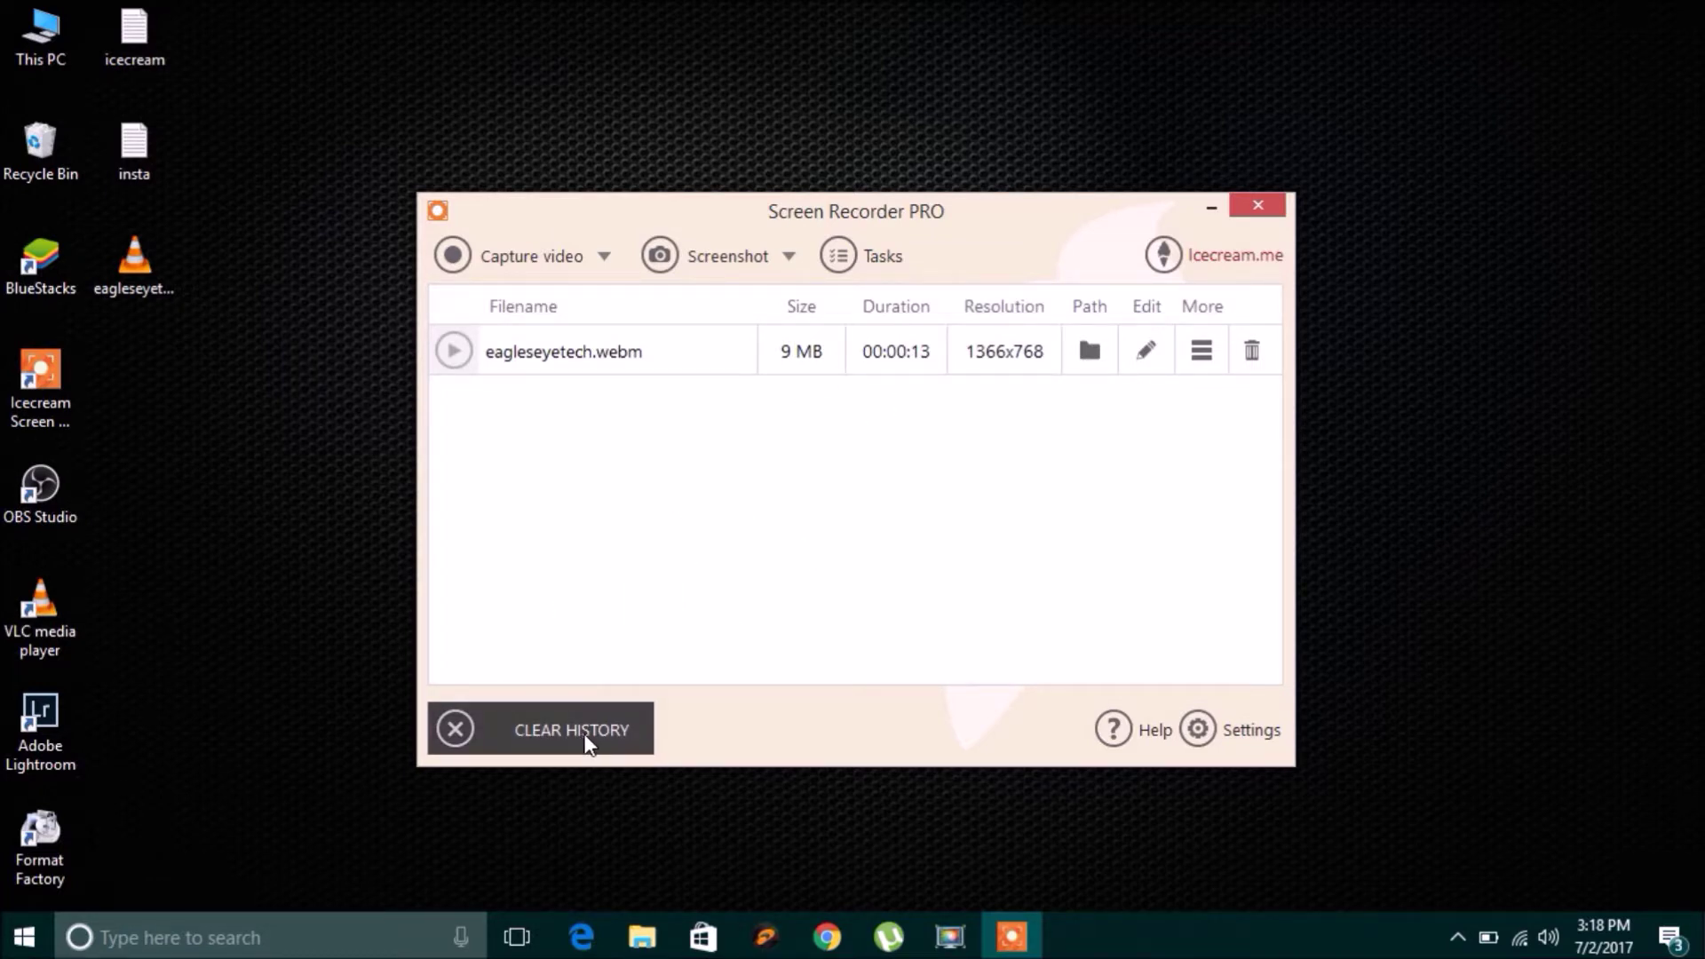
{"action": "left_click", "coordinate": [1252, 728]}
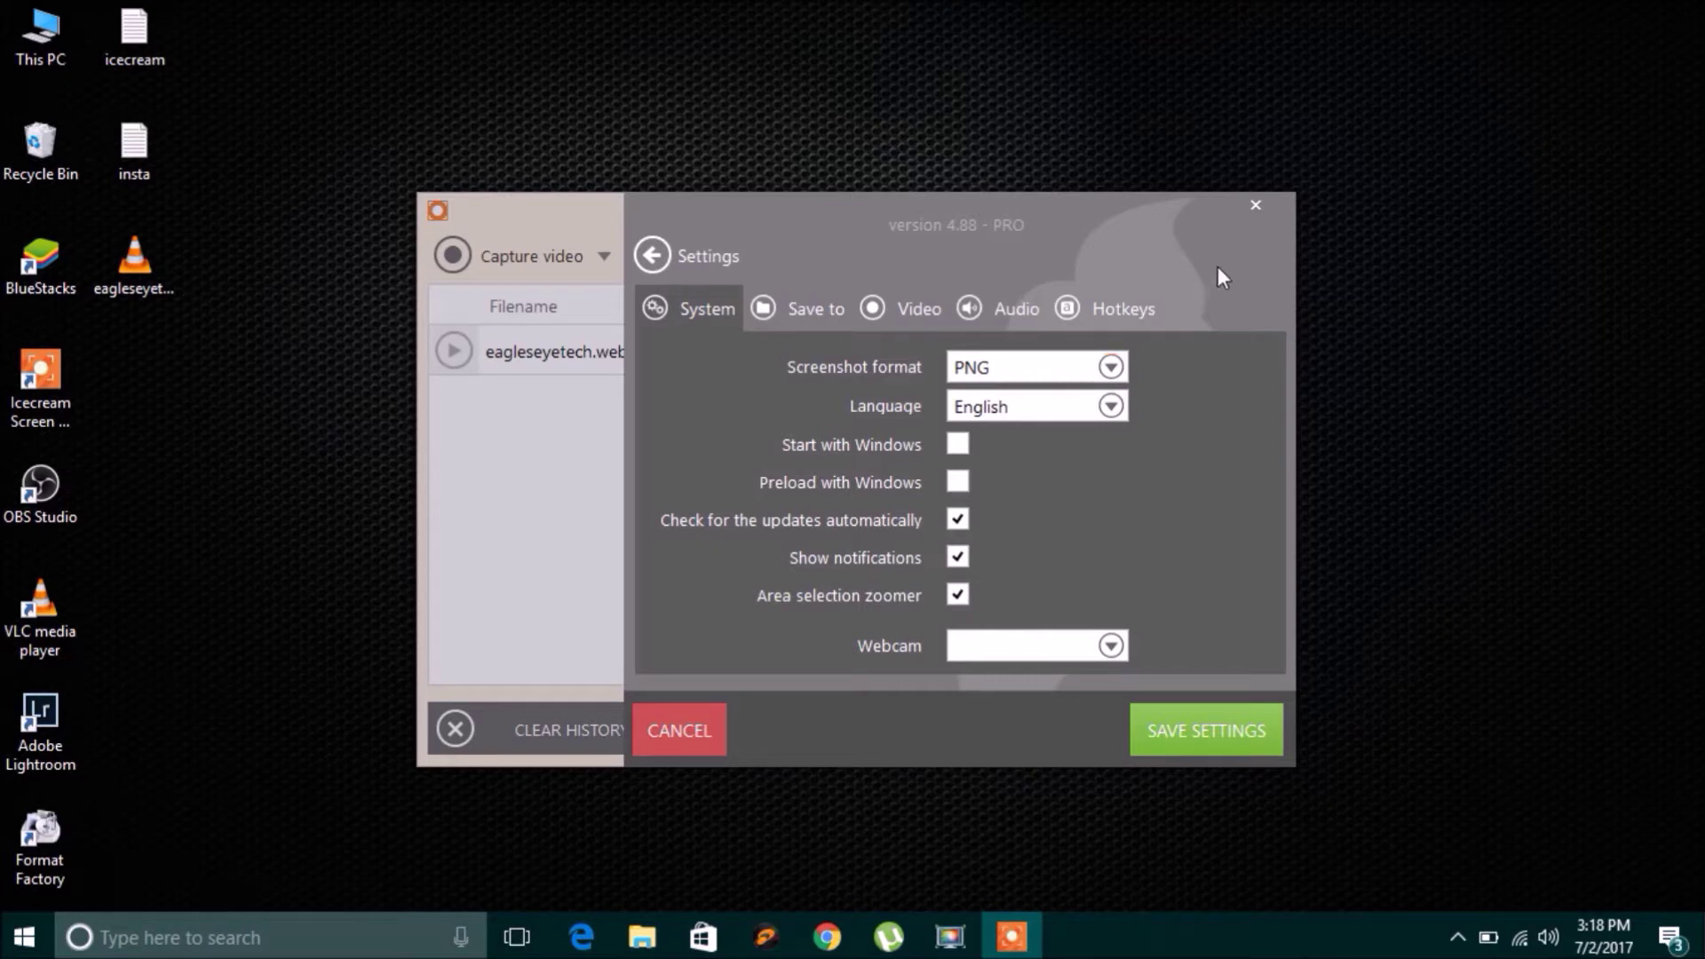
Close Settings and the screenshot capture choices, then reopen Settings
{"action": "left_click", "coordinate": [1253, 207]}
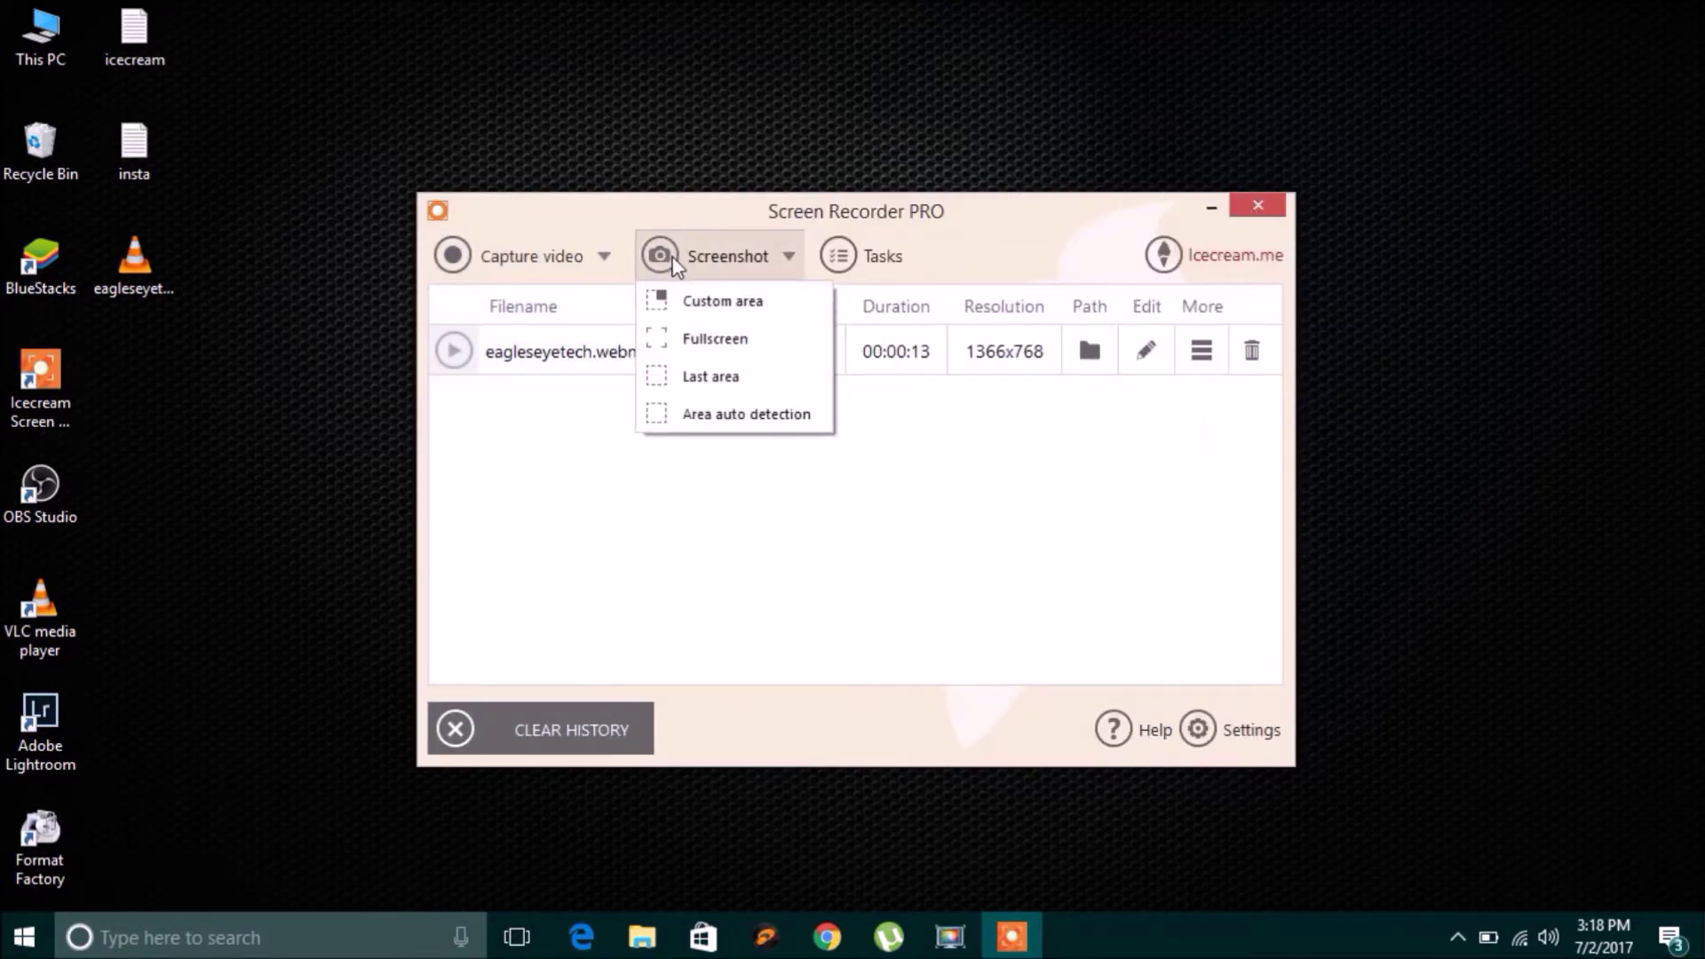
{"action": "left_click", "coordinate": [604, 220]}
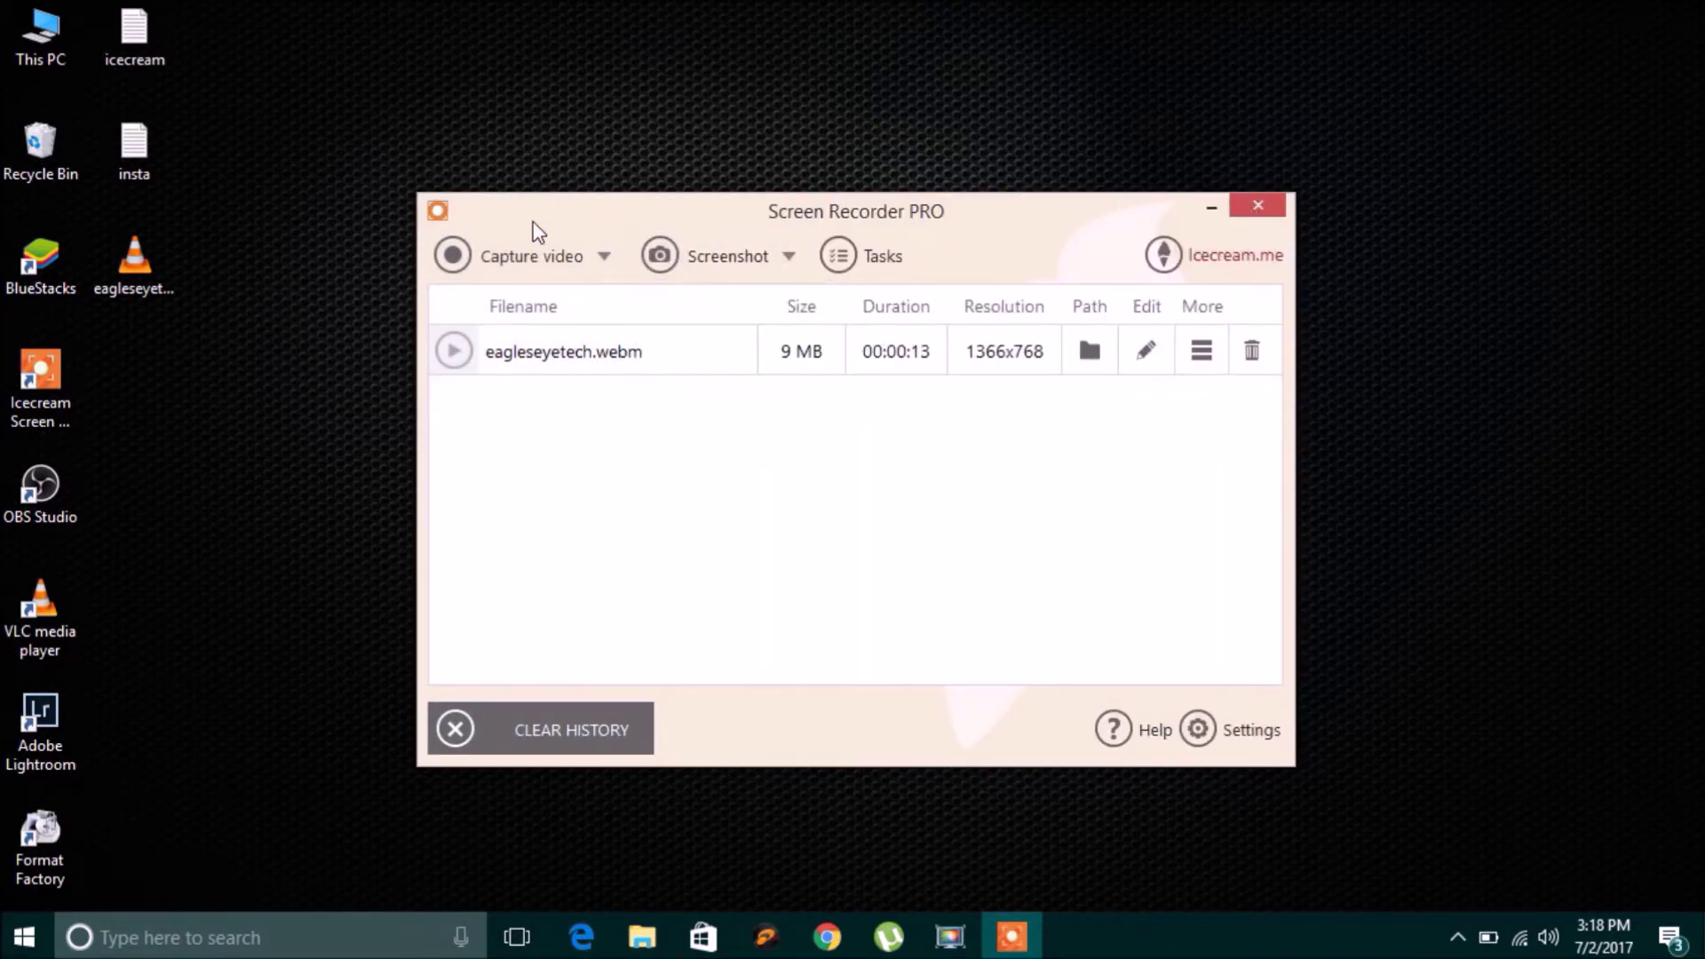
{"action": "left_click", "coordinate": [1228, 735]}
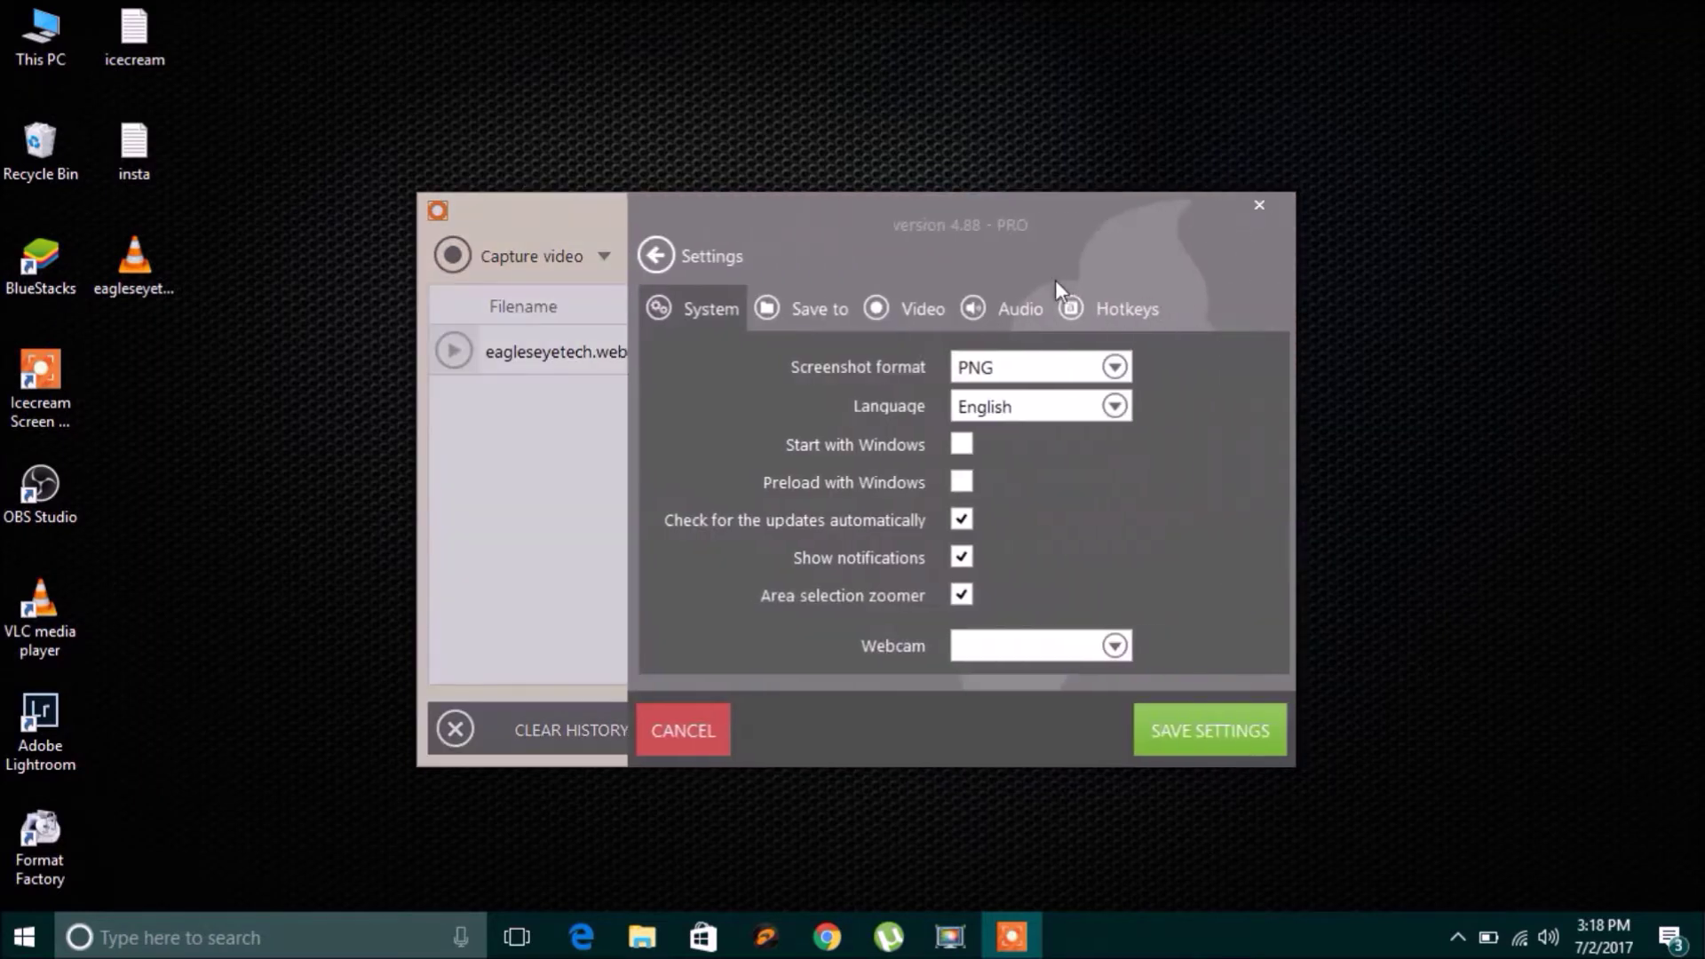
Keep PNG as the screenshot format and view the Save to location E:\T-shirt
{"action": "left_click", "coordinate": [1111, 369]}
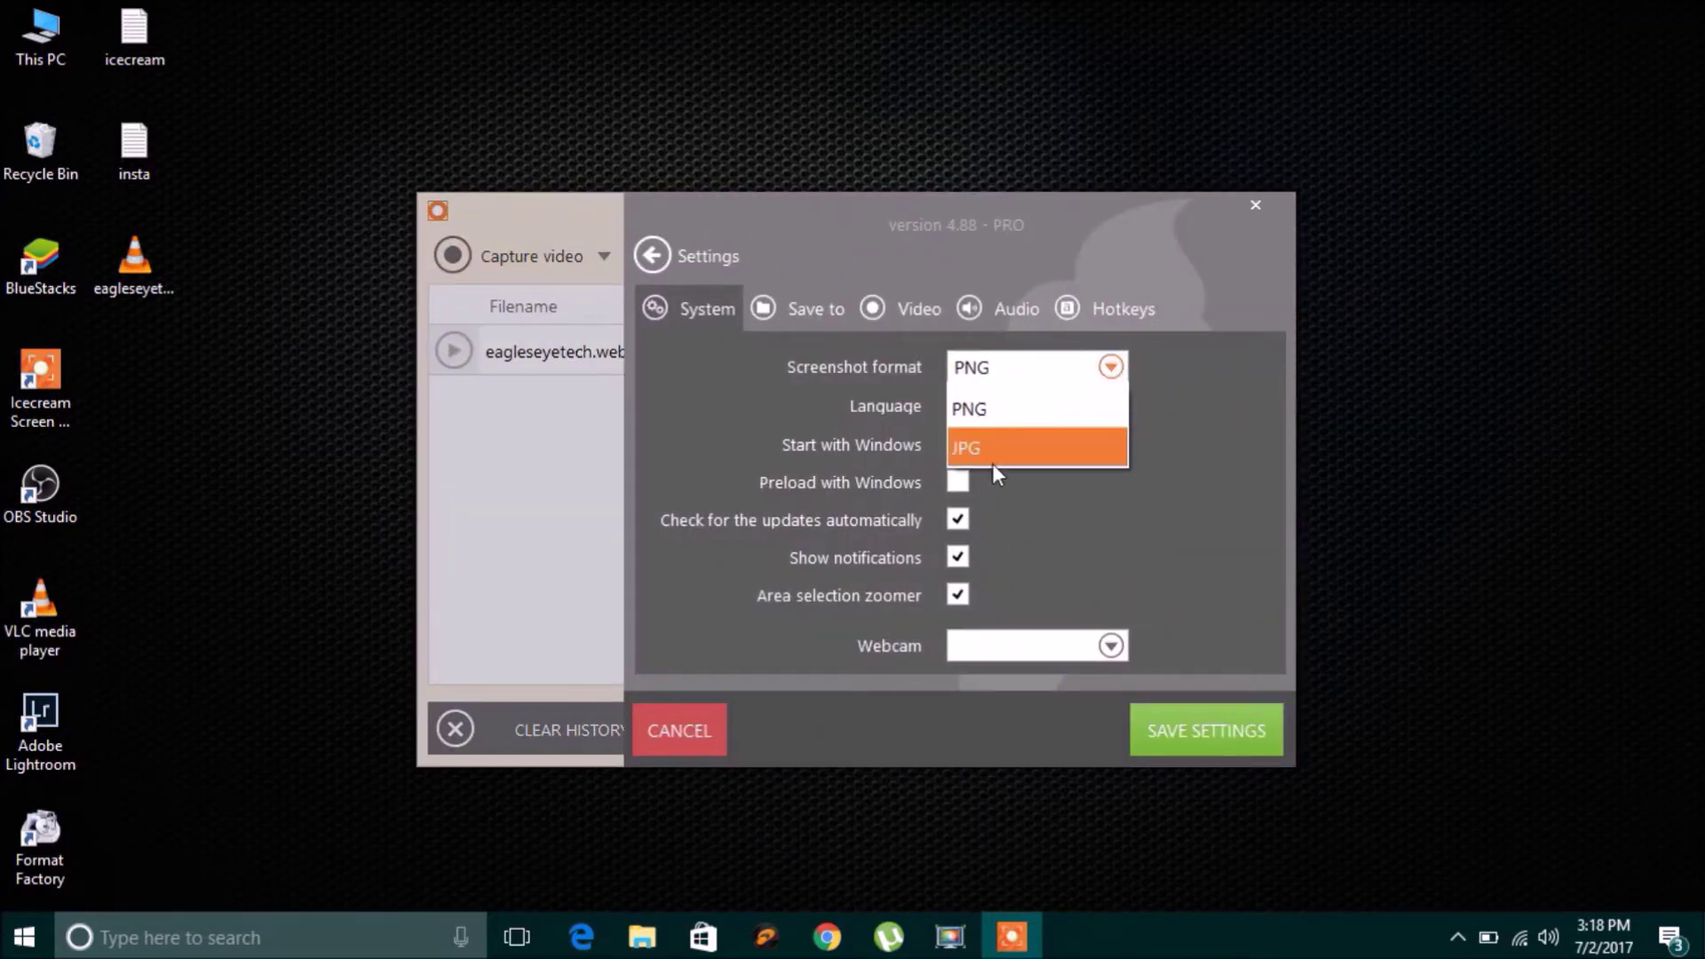
{"action": "left_click", "coordinate": [1222, 464]}
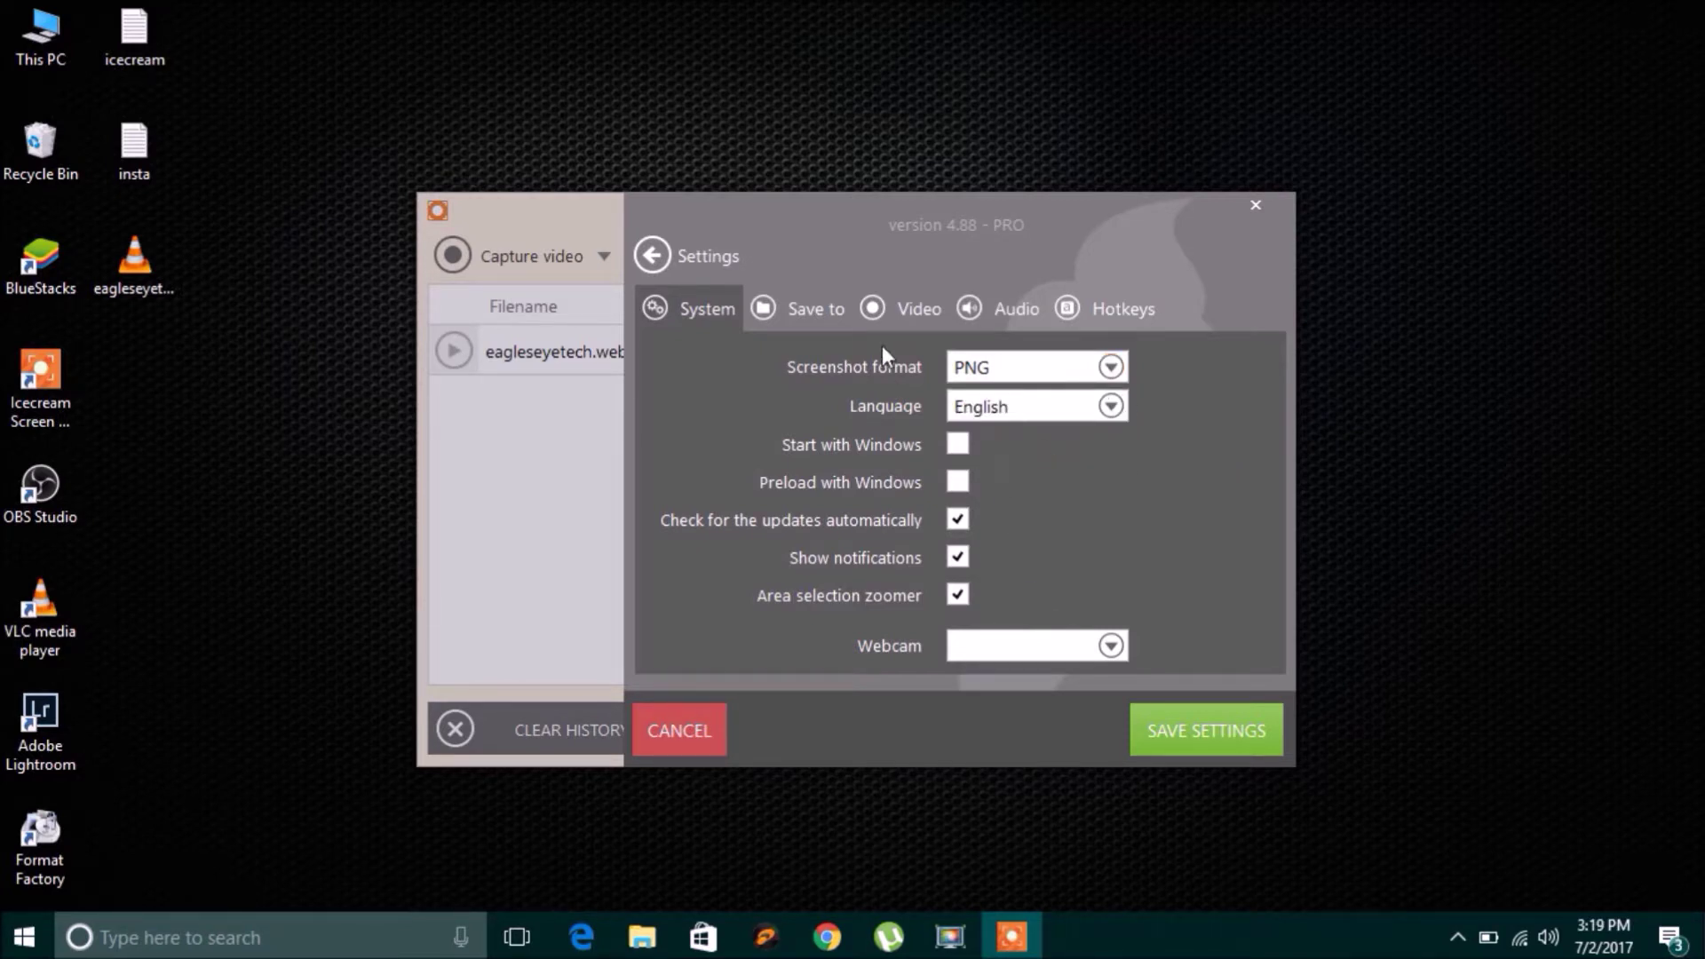
{"action": "left_click", "coordinate": [825, 304]}
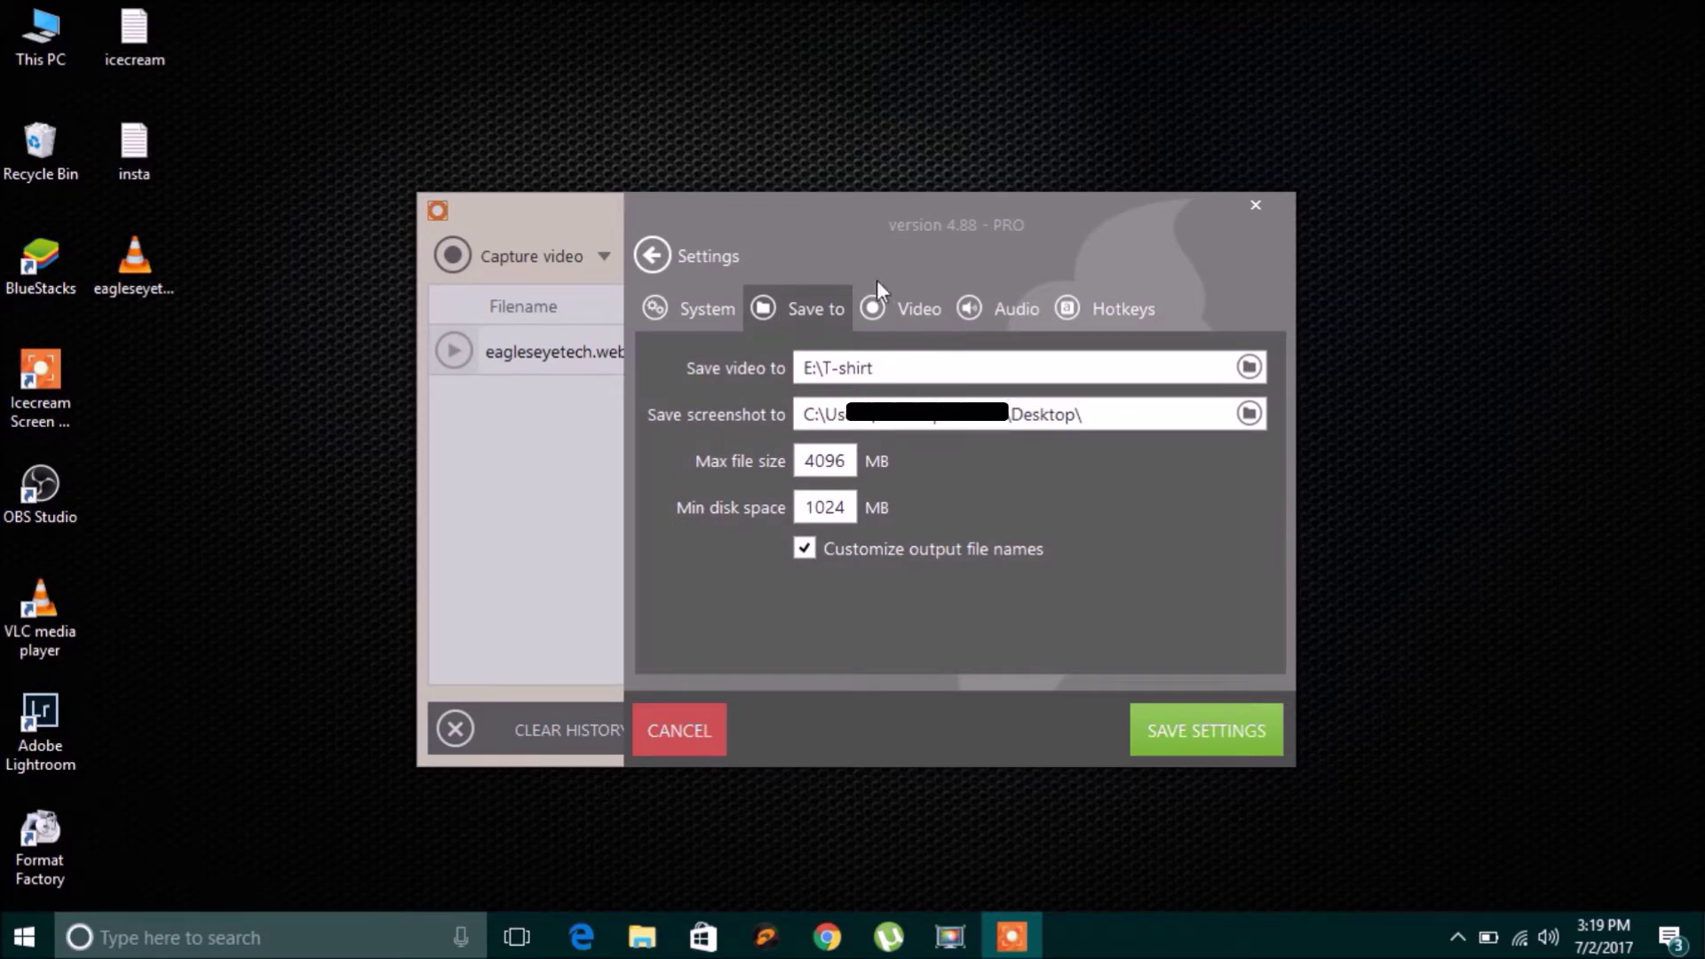
Review Video settings, keeping webM (VP8) format and High quality unchanged
{"action": "left_click", "coordinate": [895, 305]}
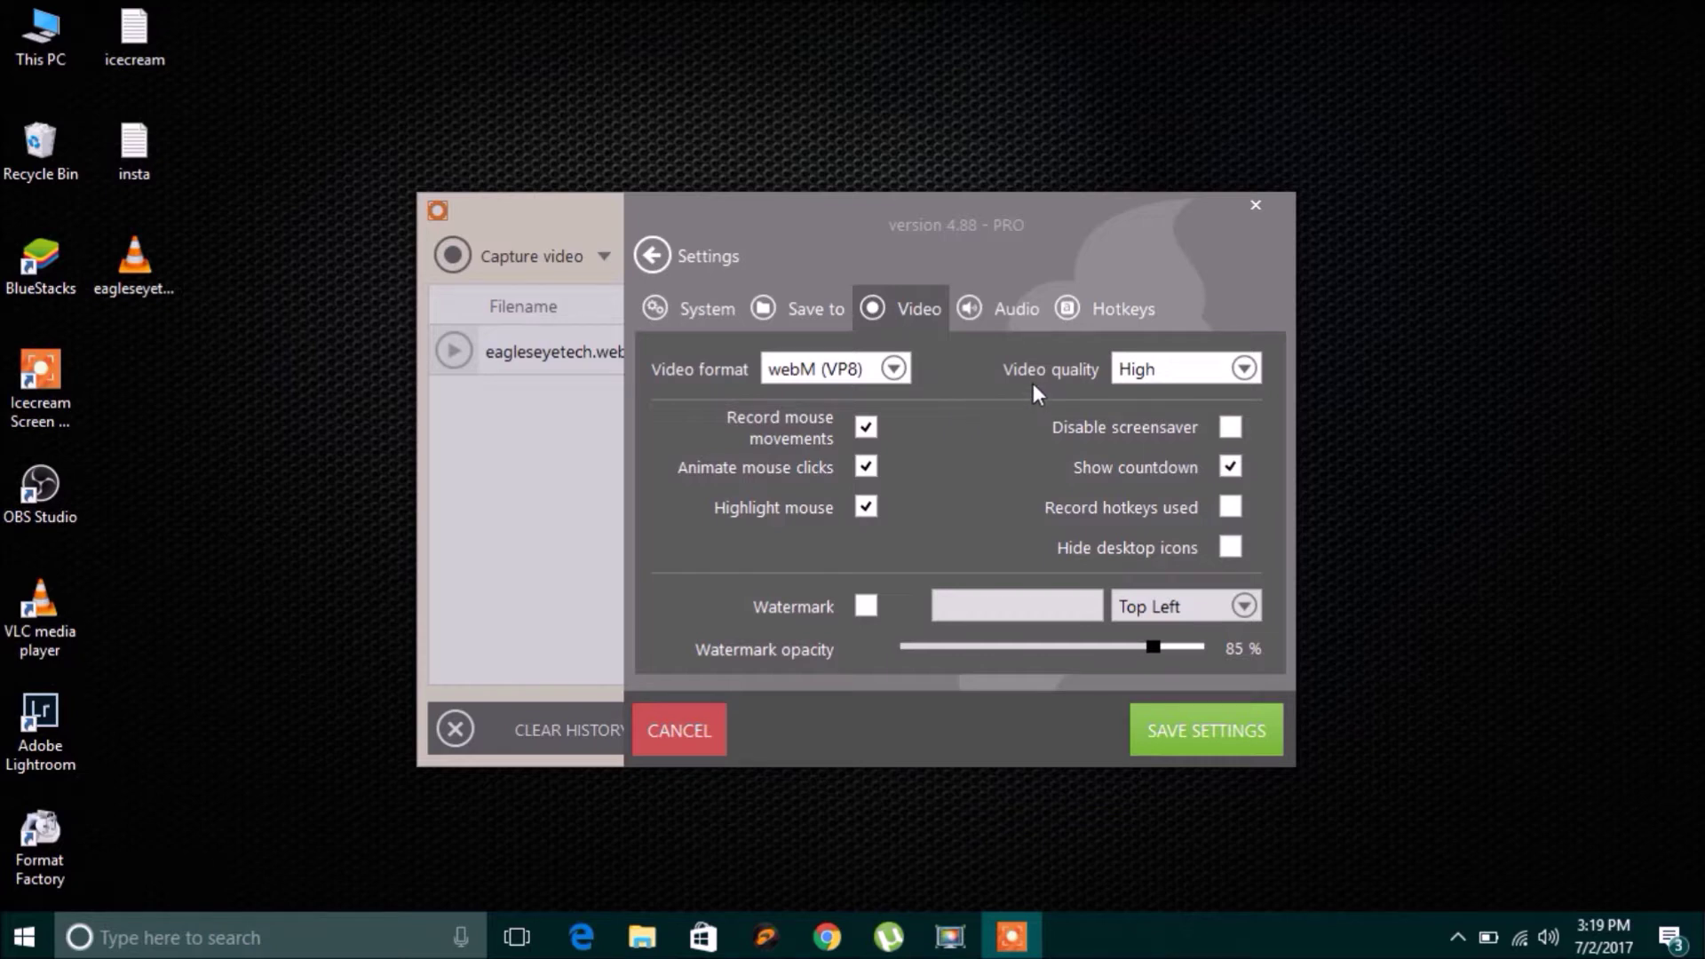
{"action": "left_click", "coordinate": [909, 363]}
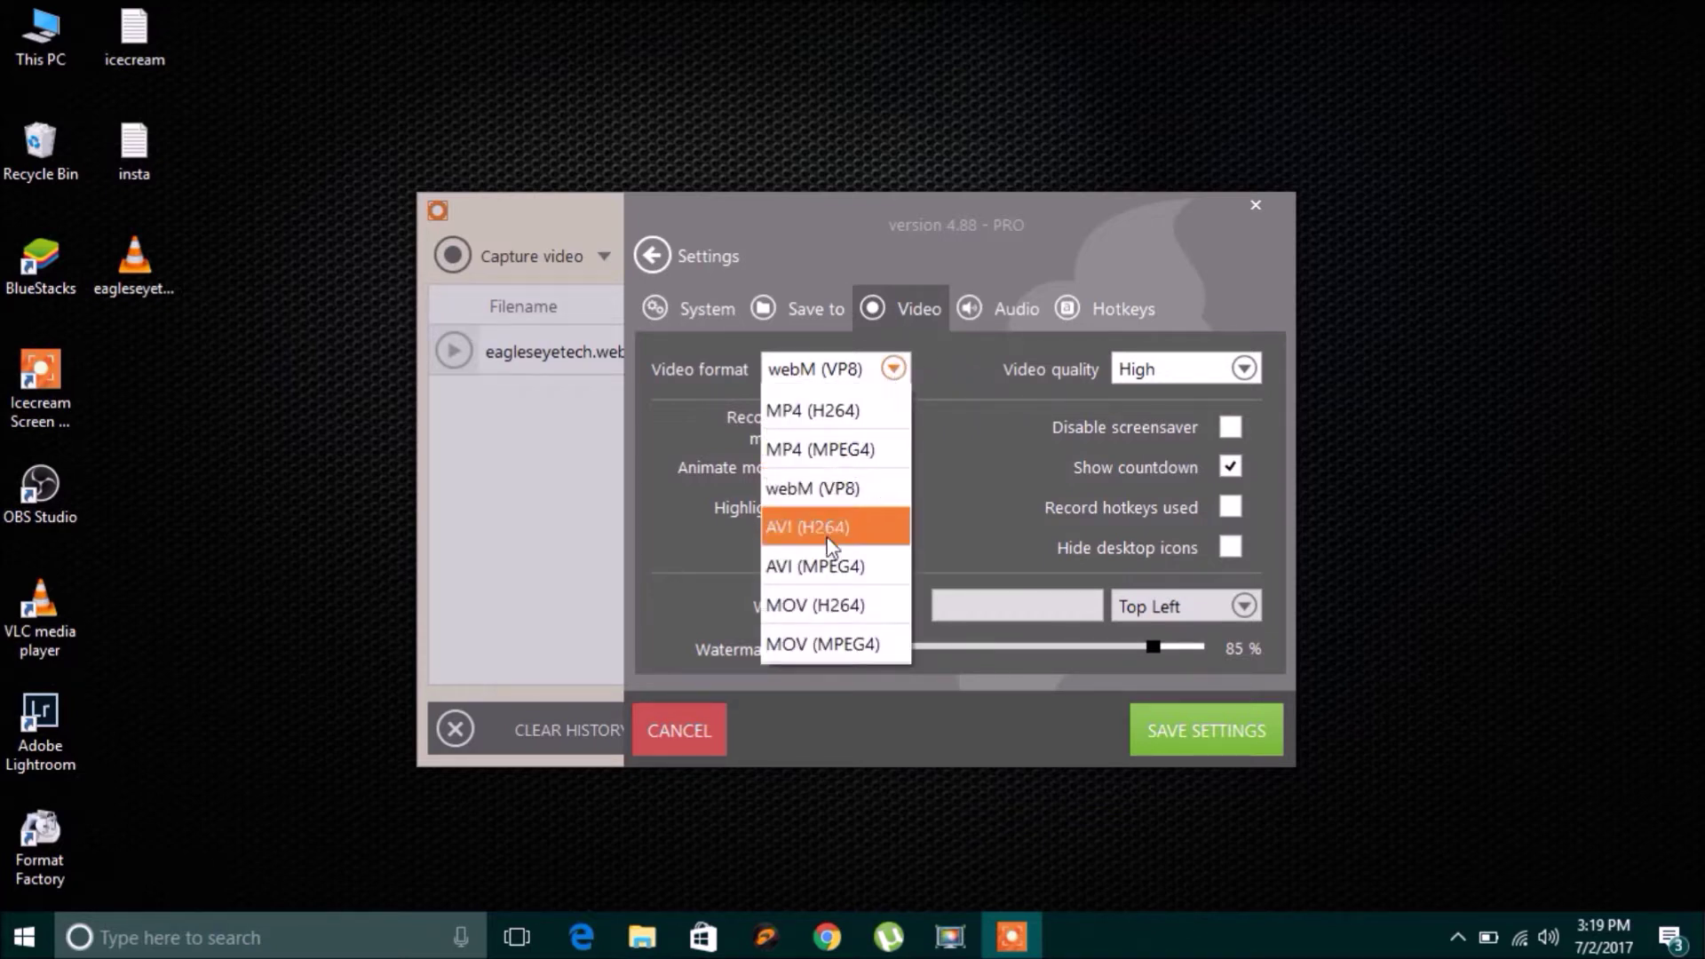
{"action": "left_click", "coordinate": [999, 381]}
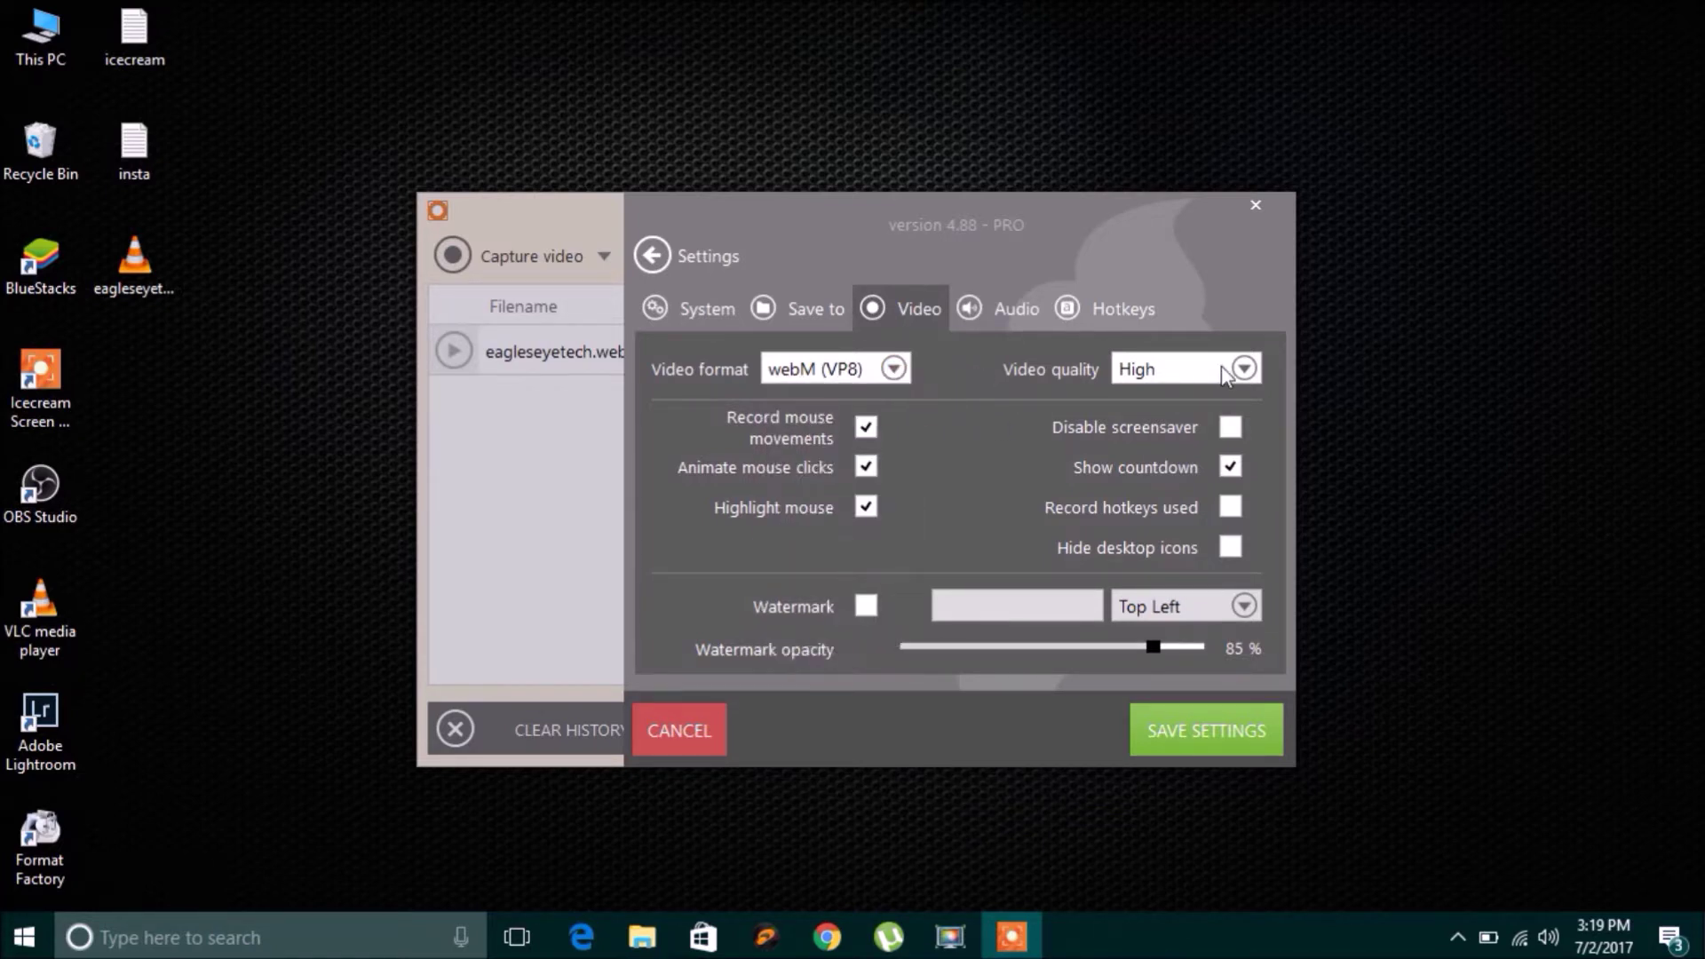
{"action": "left_click", "coordinate": [1257, 366]}
{"action": "left_click", "coordinate": [956, 409]}
Glance at Audio, then toggle the watermark on, cancel its image dialog and leave it off
{"action": "left_click", "coordinate": [995, 306]}
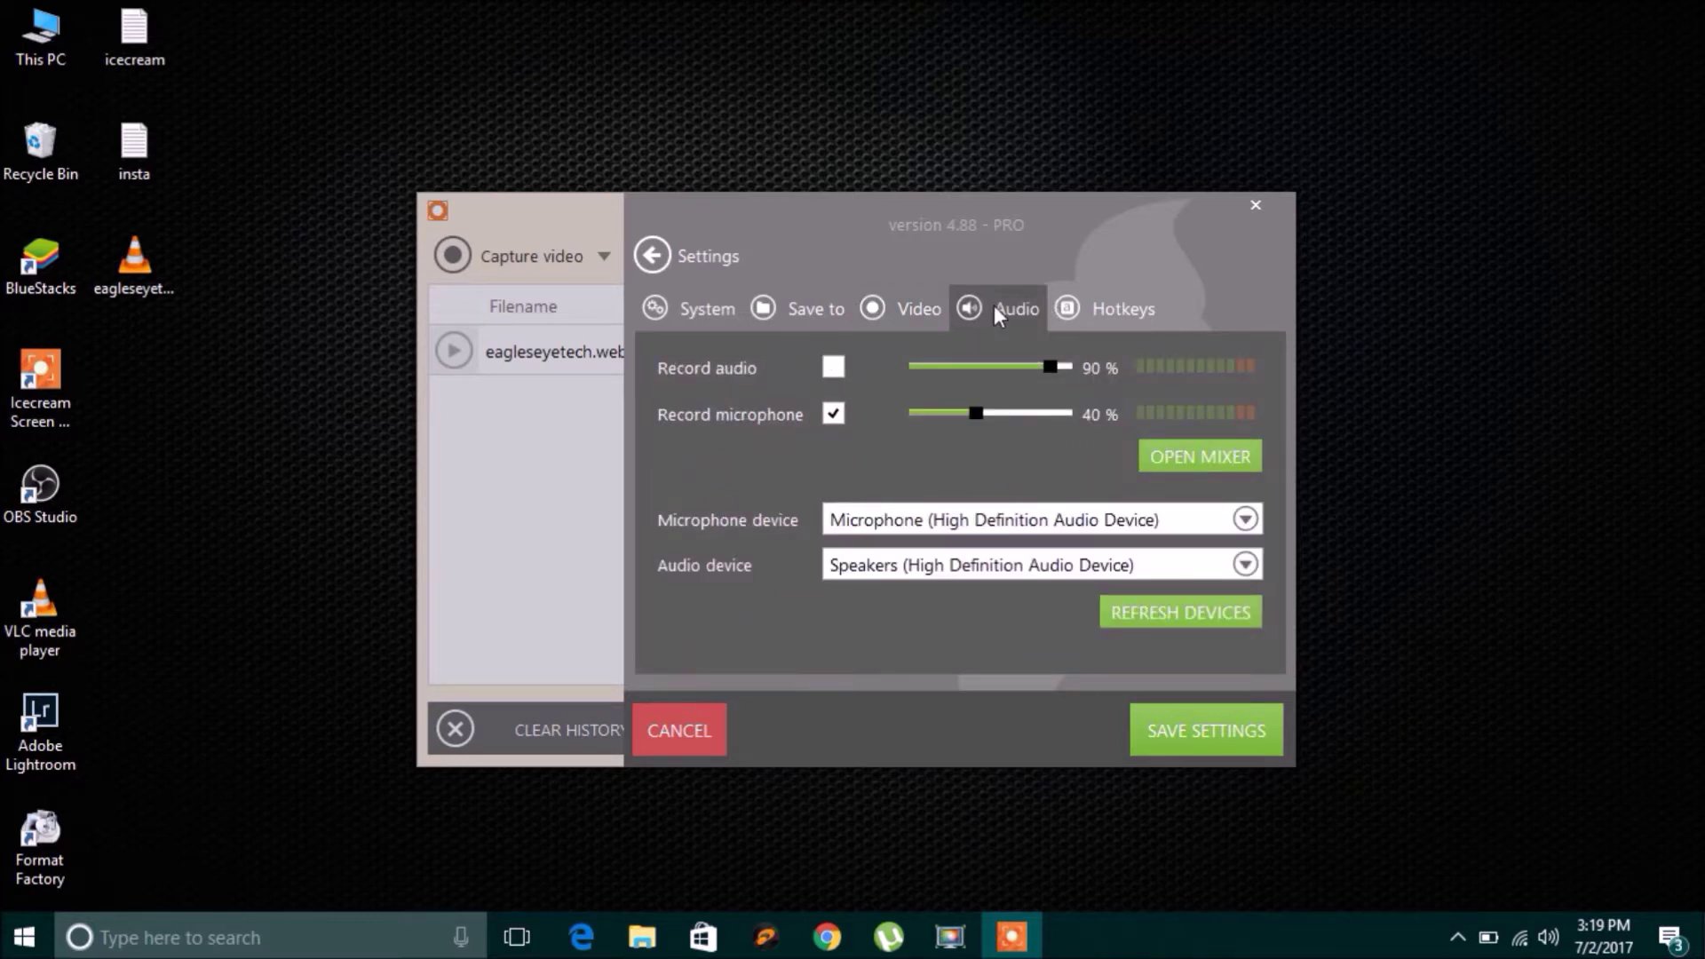
{"action": "left_click", "coordinate": [934, 309]}
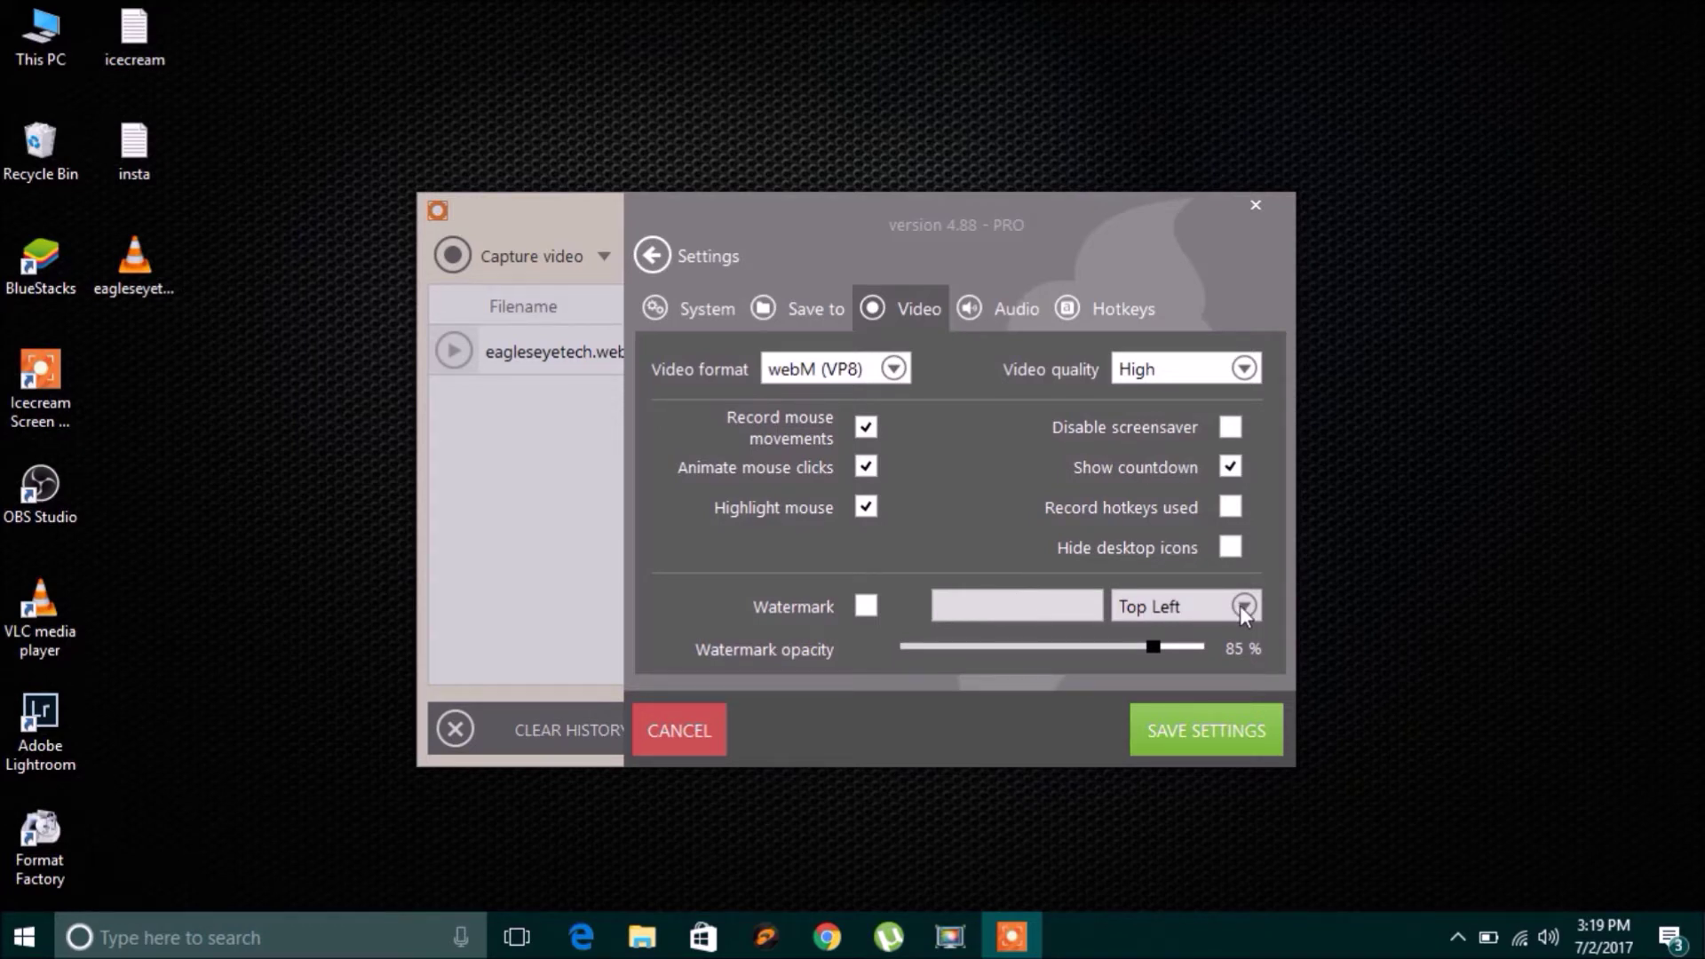
{"action": "left_click", "coordinate": [868, 604]}
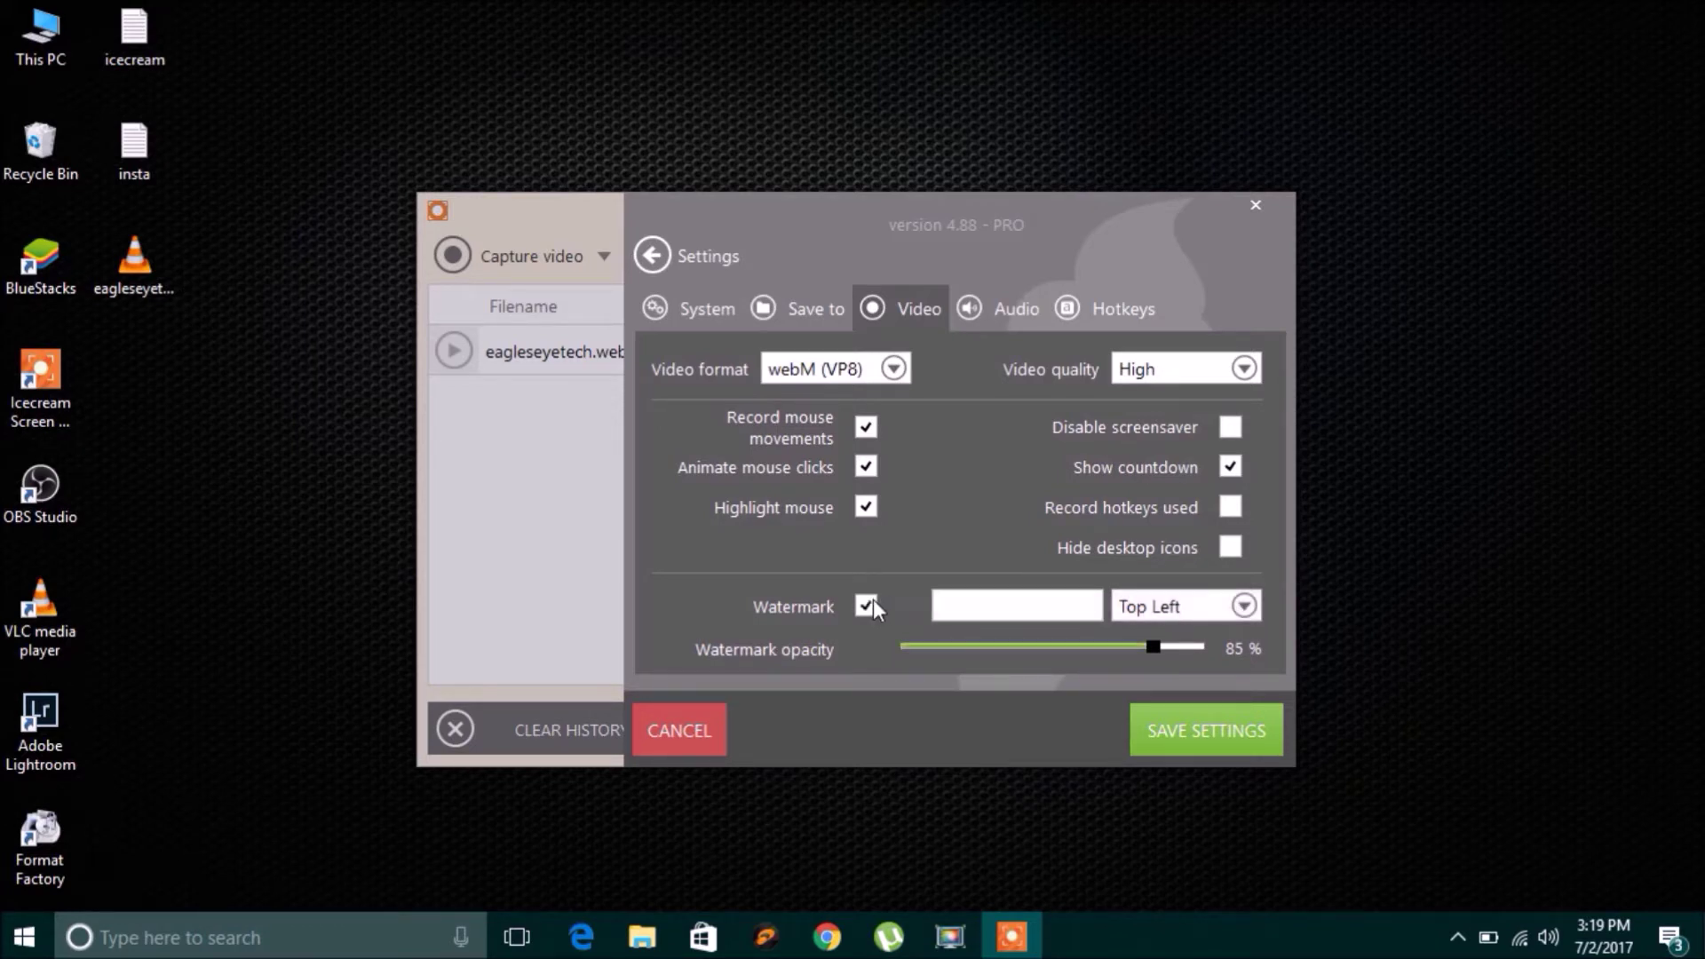
{"action": "left_click", "coordinate": [949, 602]}
{"action": "left_click", "coordinate": [1144, 726]}
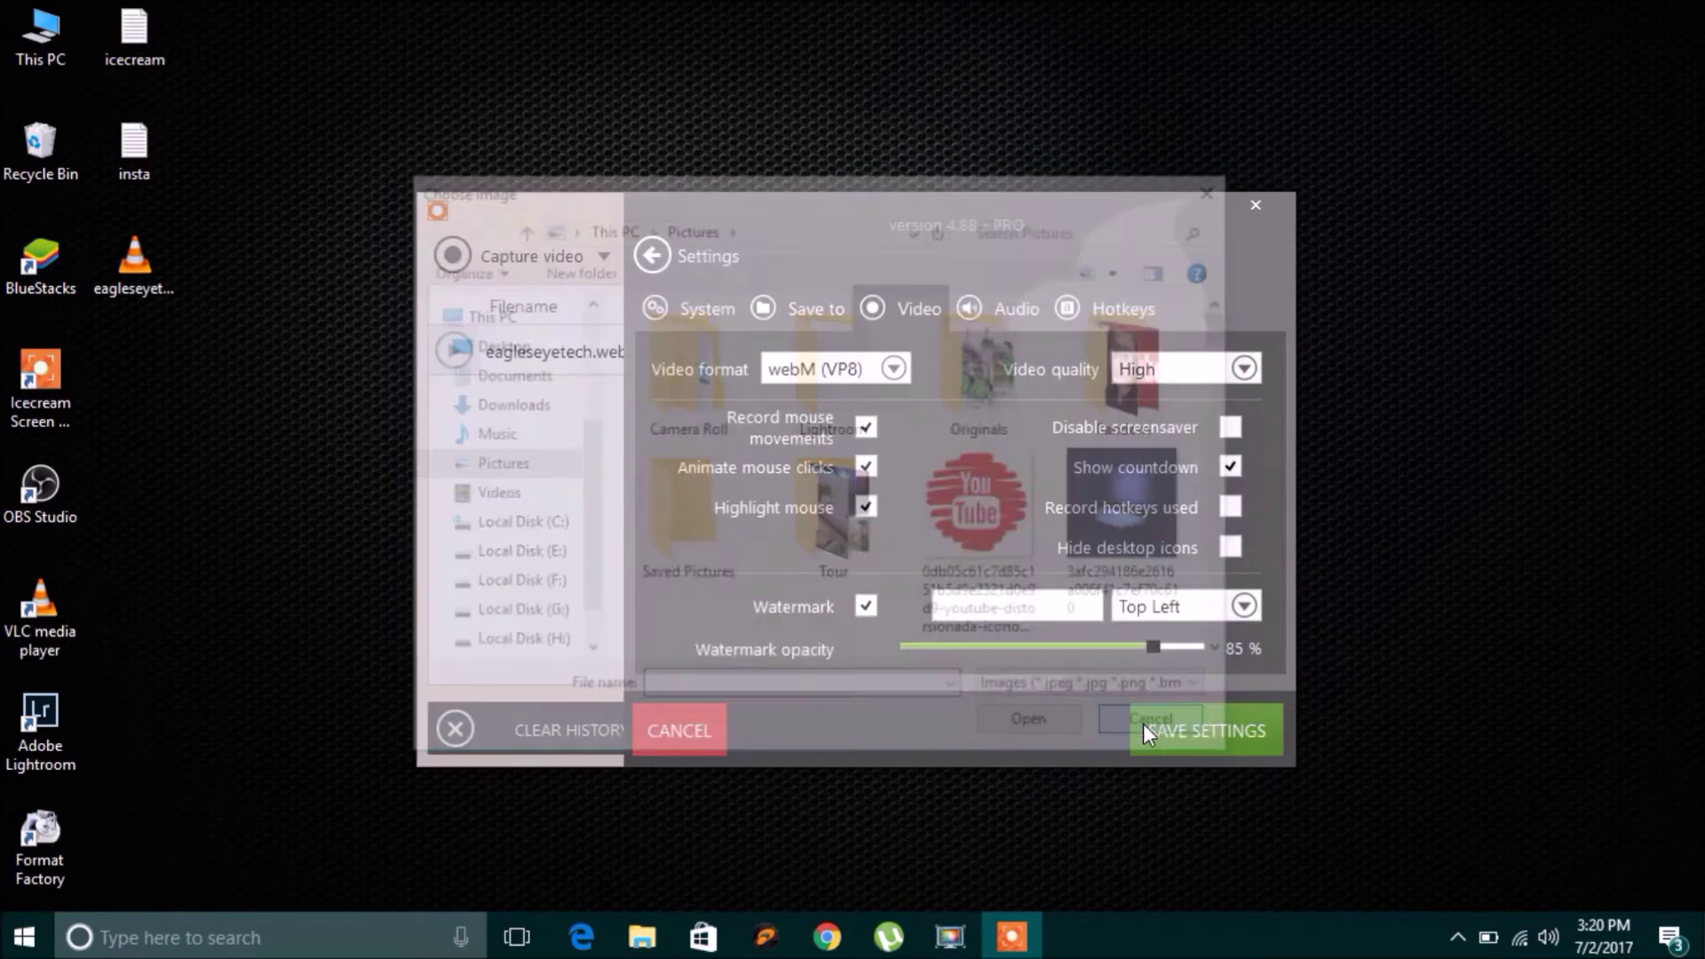
{"action": "left_click", "coordinate": [864, 606]}
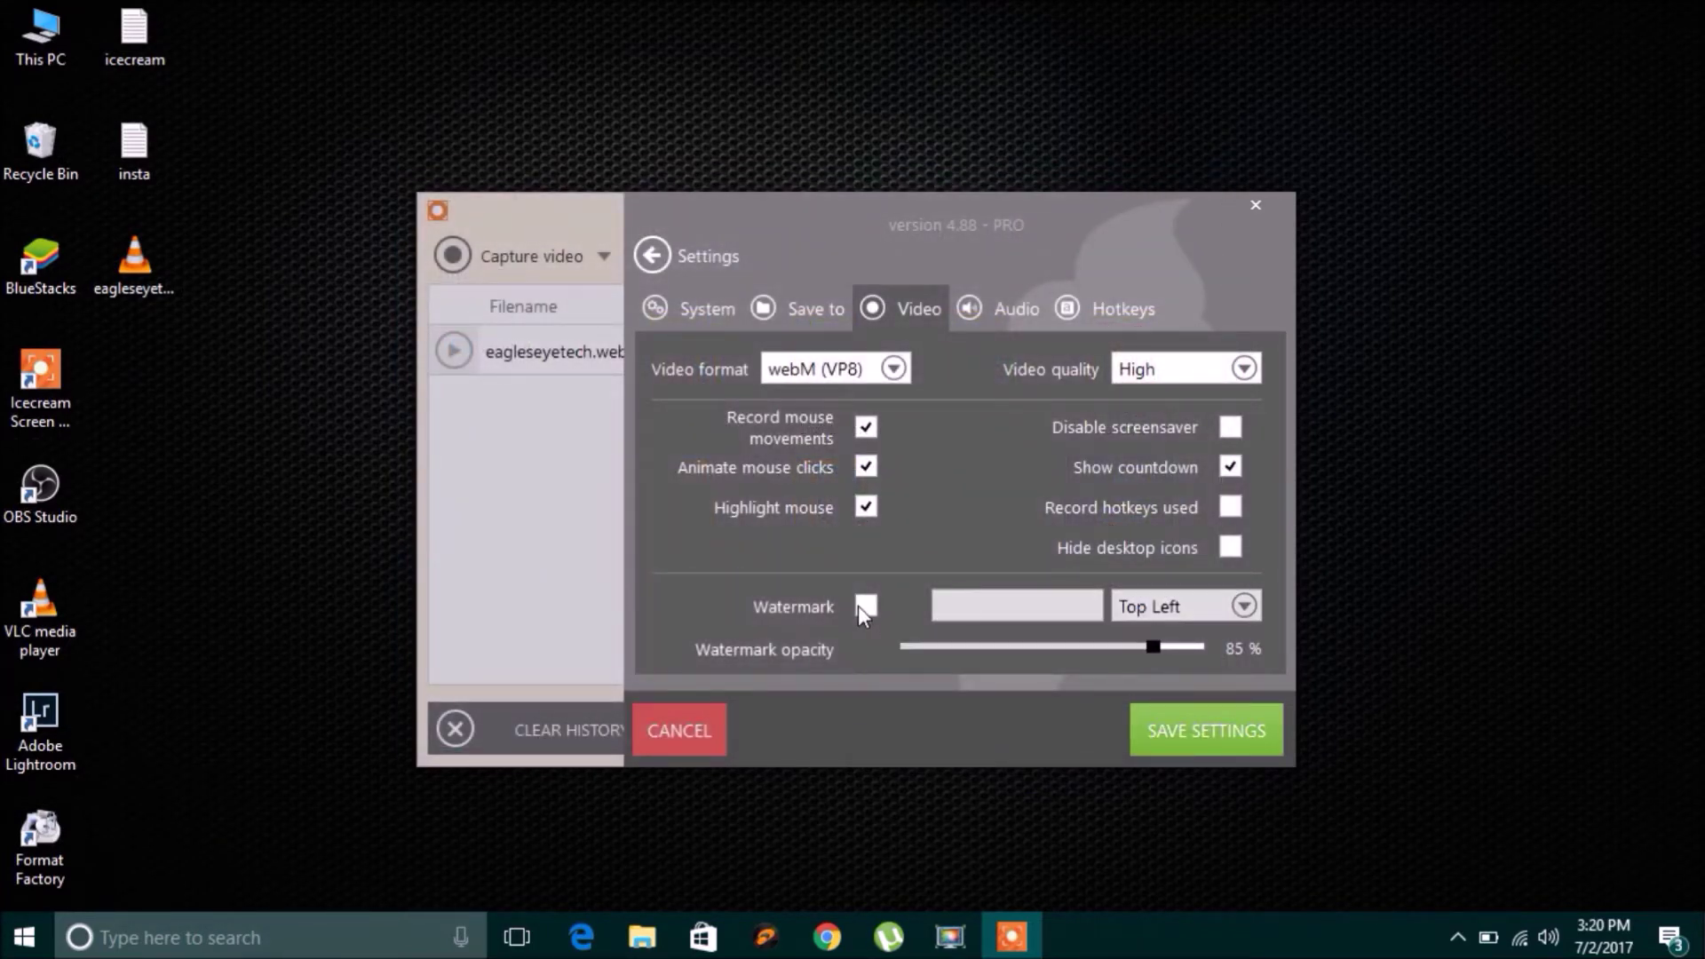
Review the Audio and Hotkeys settings and save the settings, returning to the recordings list
{"action": "left_click", "coordinate": [999, 309]}
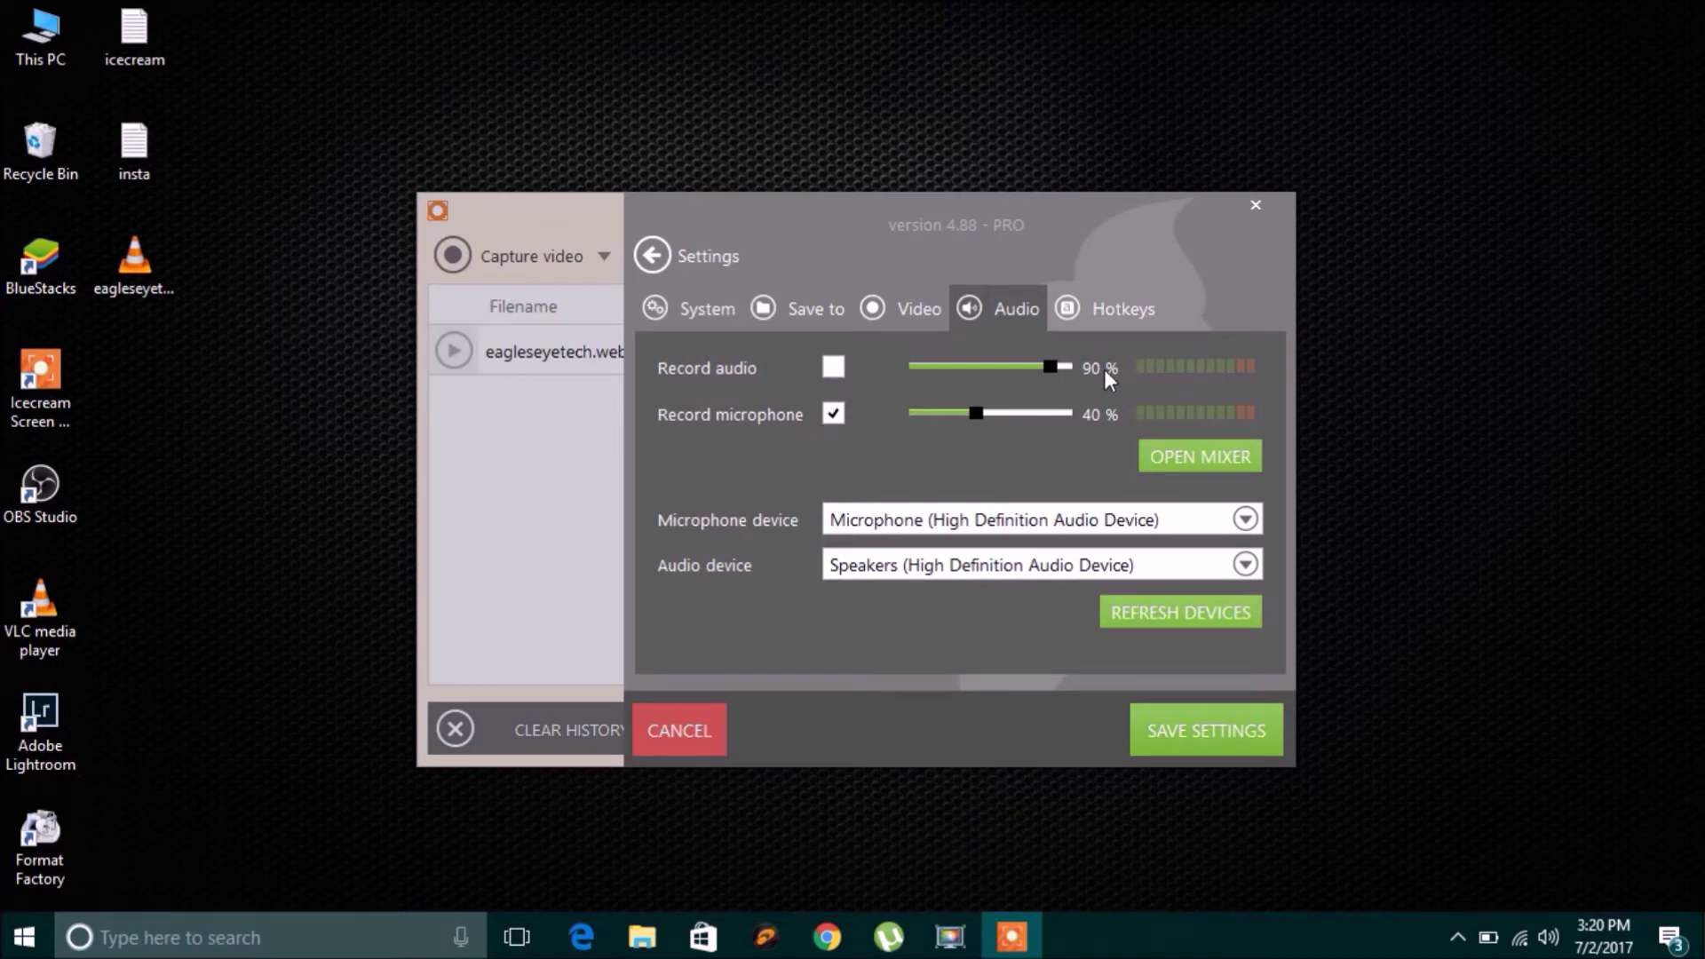
{"action": "left_click", "coordinate": [1117, 313]}
{"action": "left_click", "coordinate": [998, 313]}
{"action": "left_click", "coordinate": [1083, 306]}
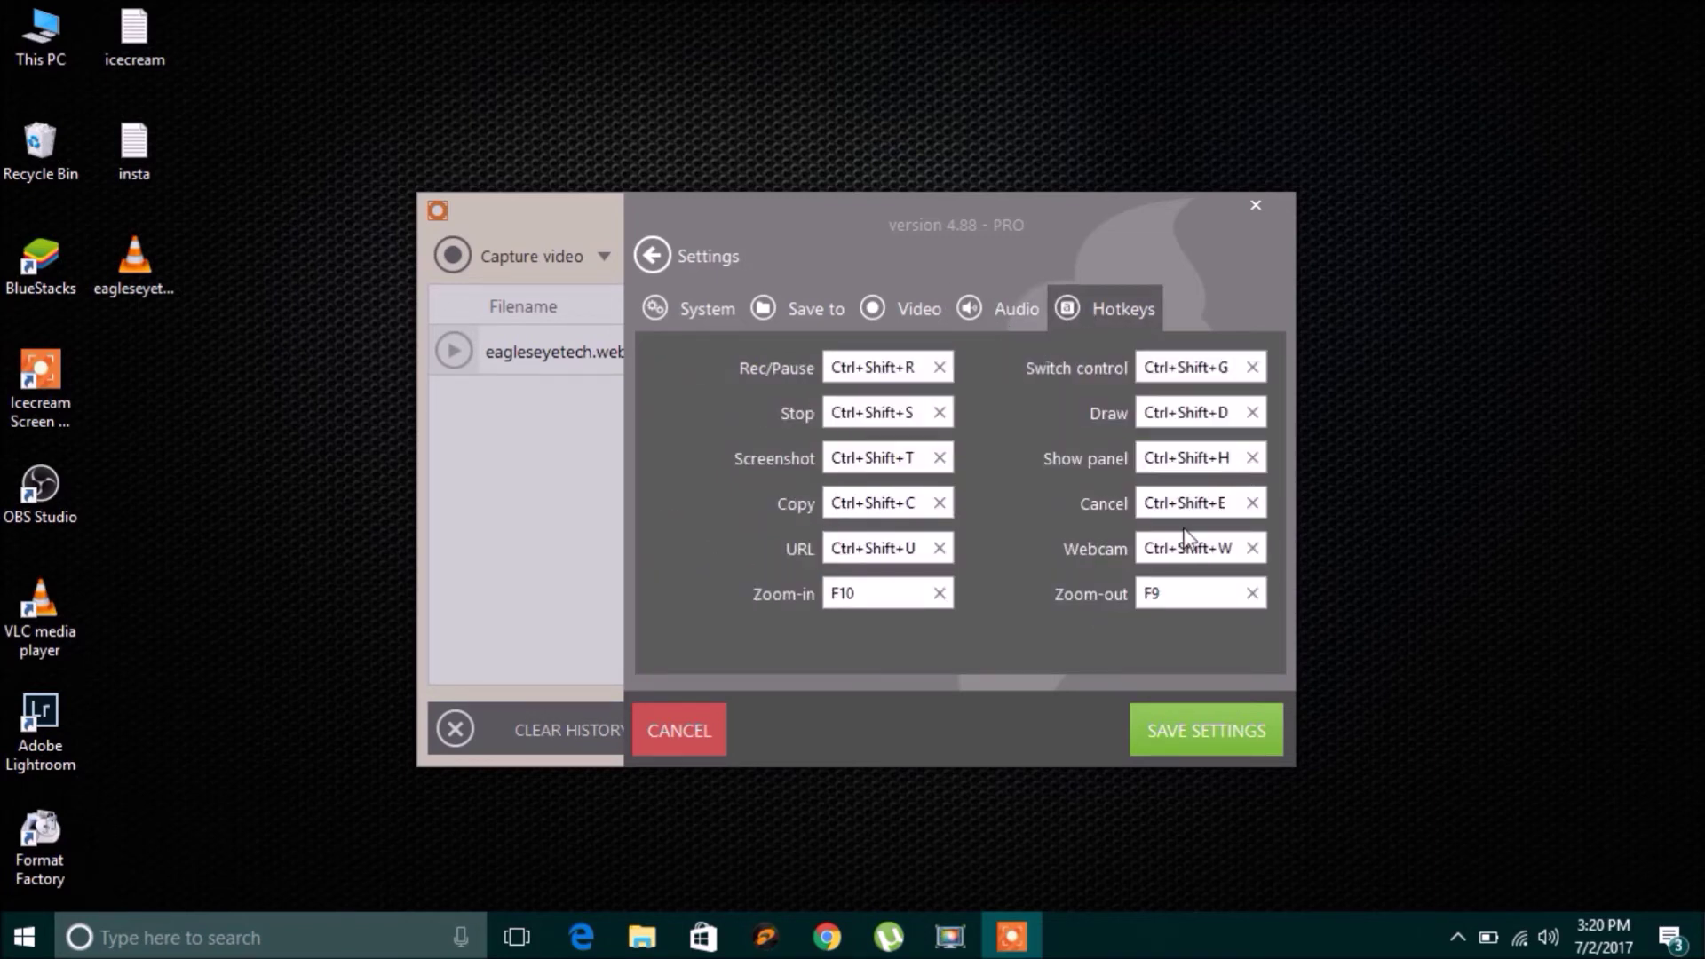
{"action": "left_click", "coordinate": [1189, 748]}
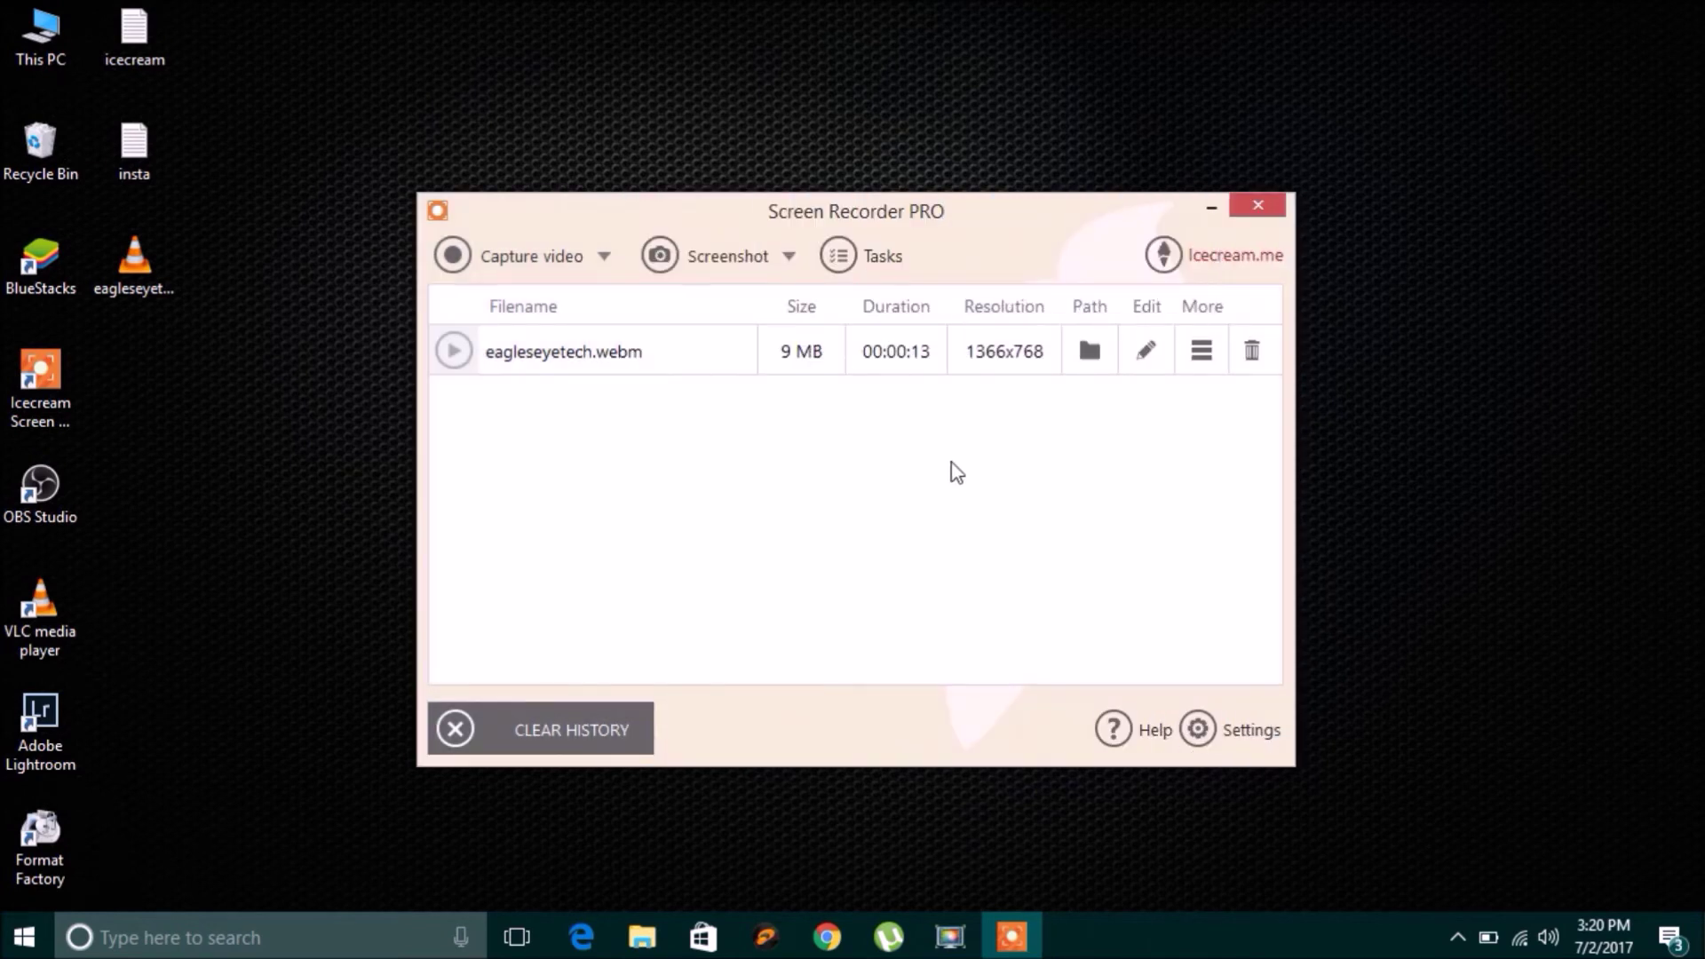
Start a new video capture so the Record video control bar appears over the desktop
{"action": "left_click", "coordinate": [503, 730]}
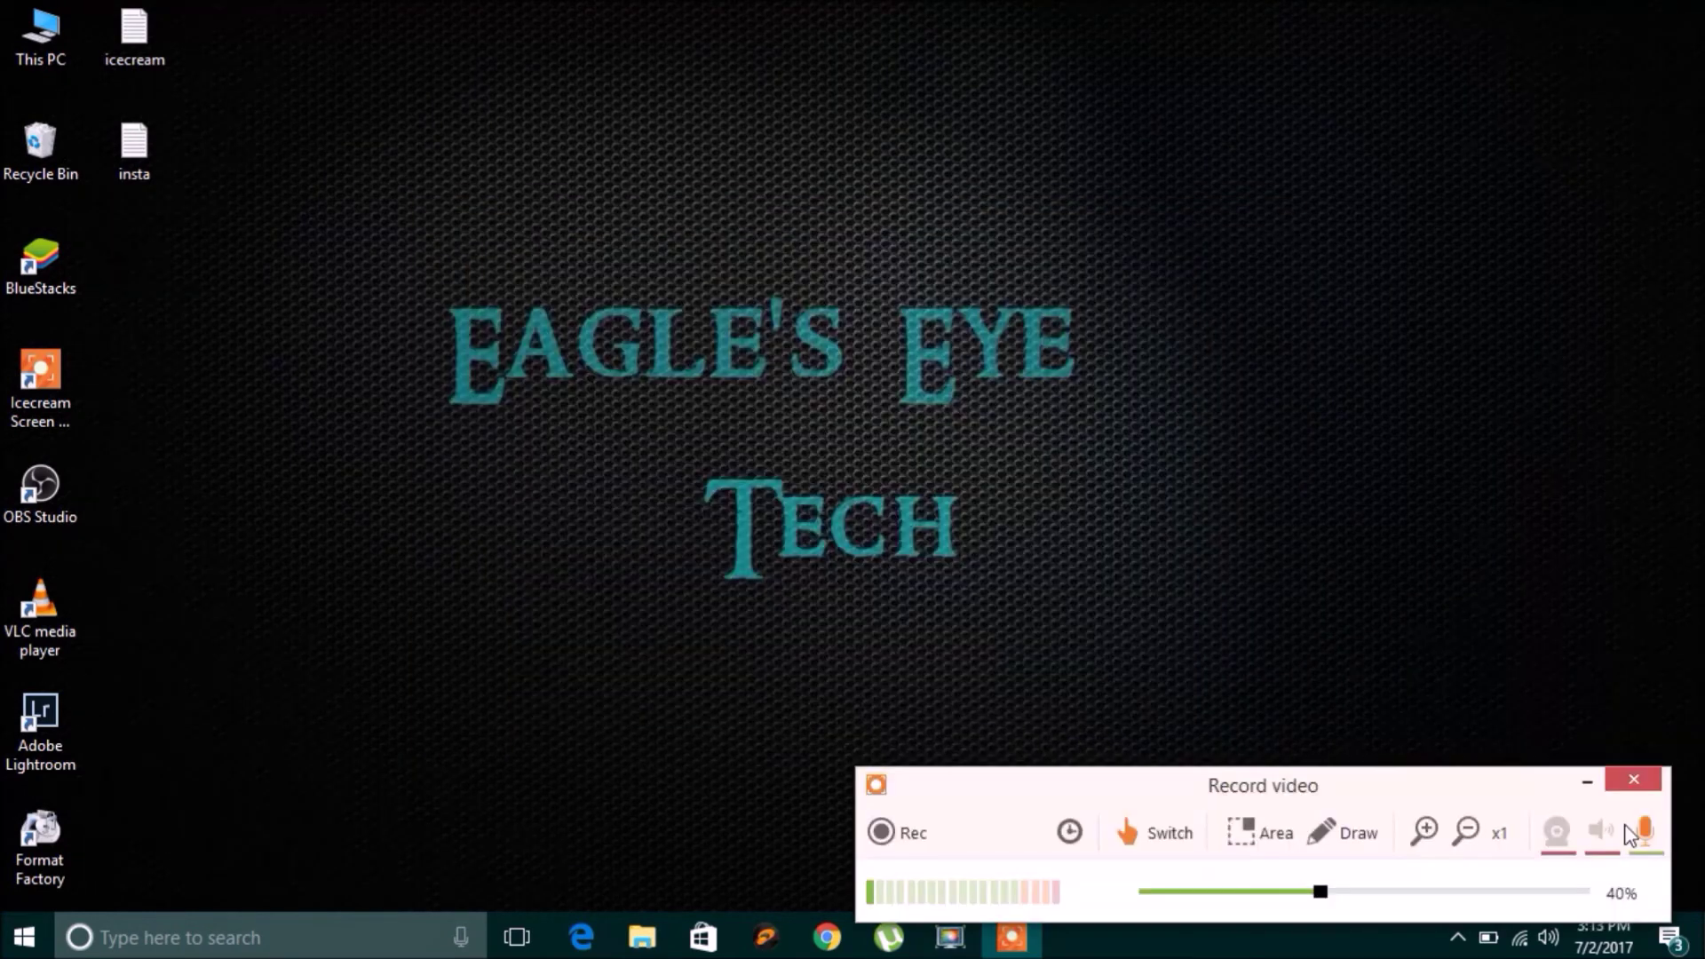